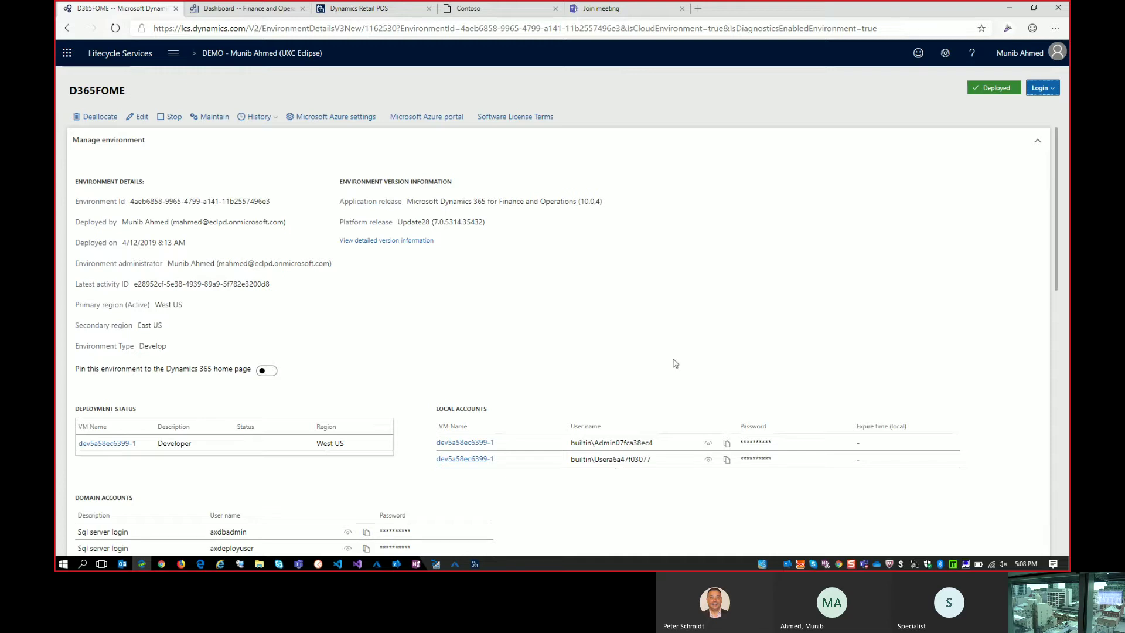
Log on to the D365FOME environment to view the Finance and Operations dashboard, and close it again.
{"action": "left_click", "coordinate": [1048, 86]}
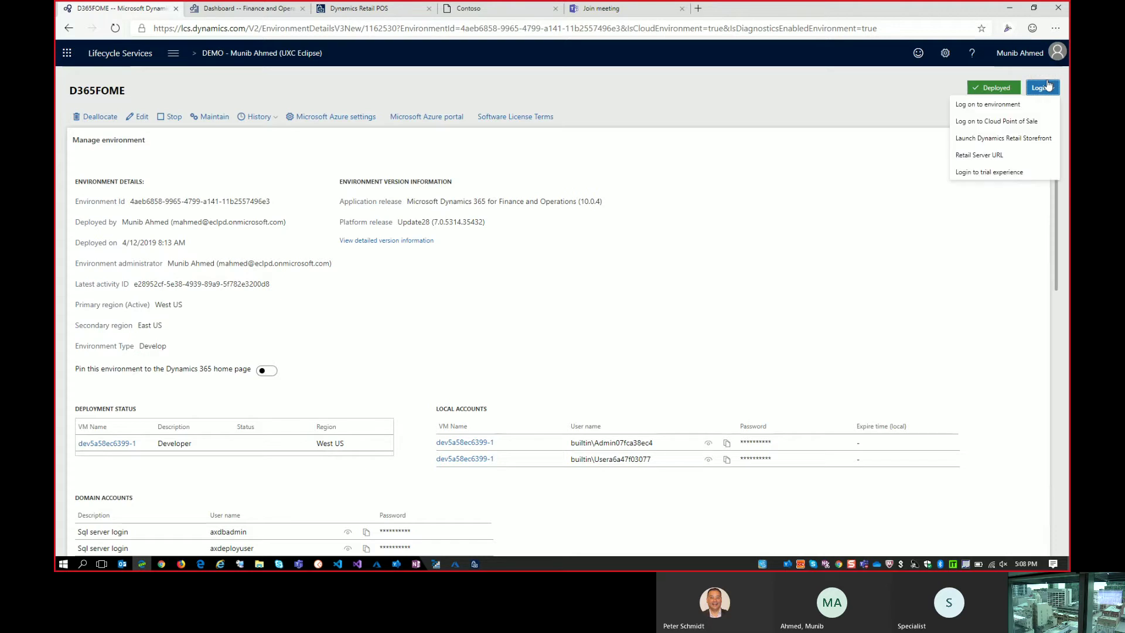
{"action": "left_click", "coordinate": [1018, 109]}
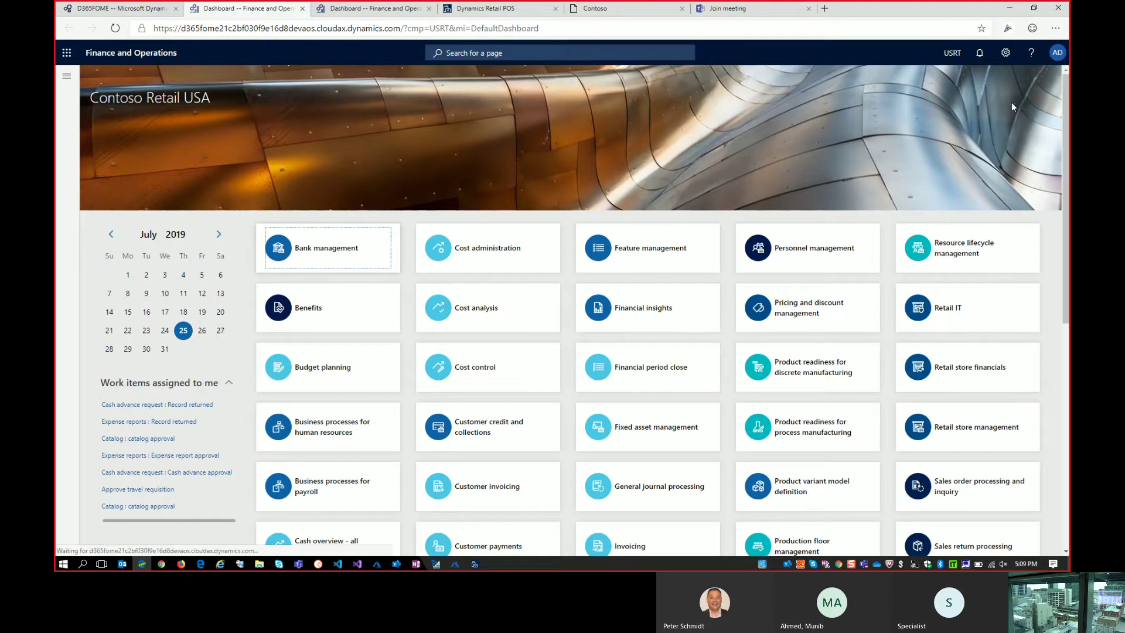
{"action": "left_click", "coordinate": [303, 9]}
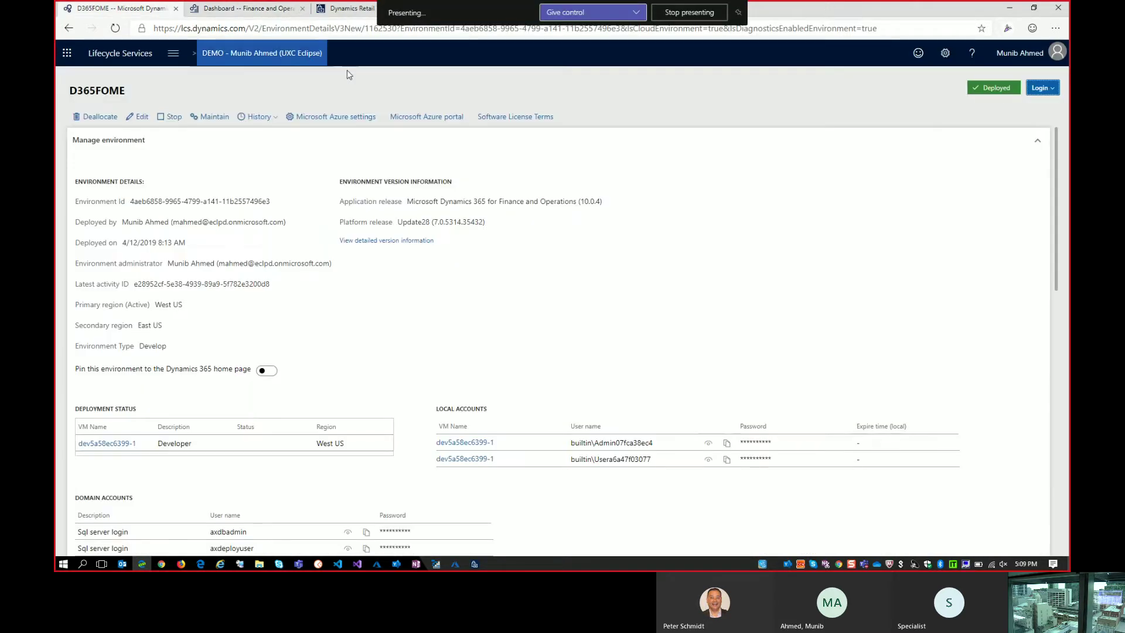
Log on to Cloud Point of Sale from the environment page and sign in to the Houston store with the saved operator credentials.
{"action": "left_click", "coordinate": [1049, 89]}
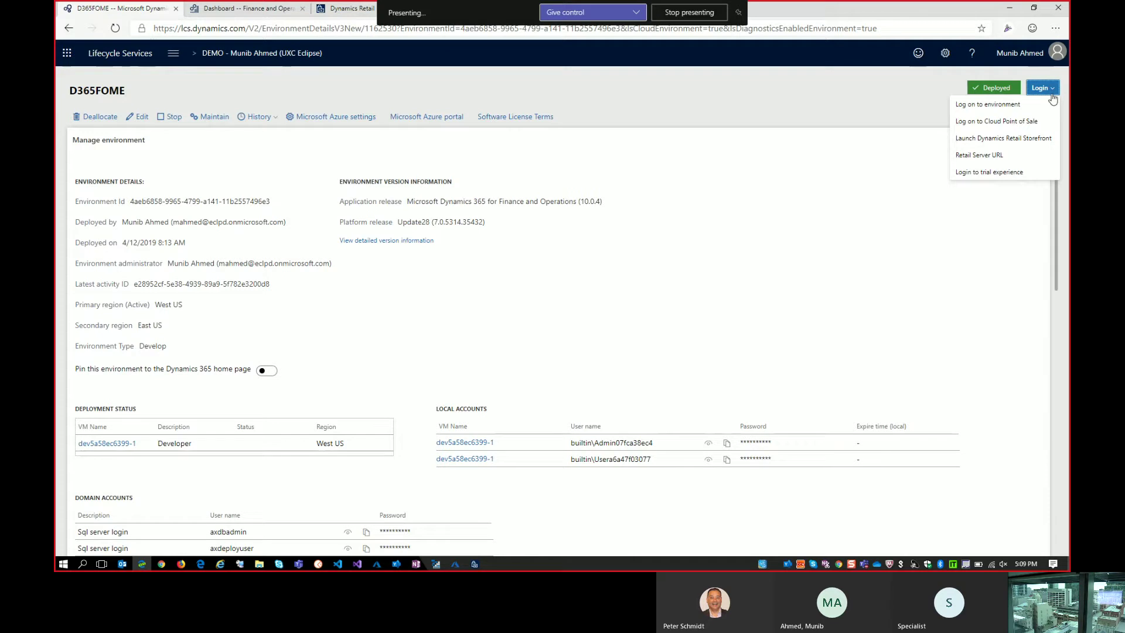
{"action": "left_click", "coordinate": [1024, 122]}
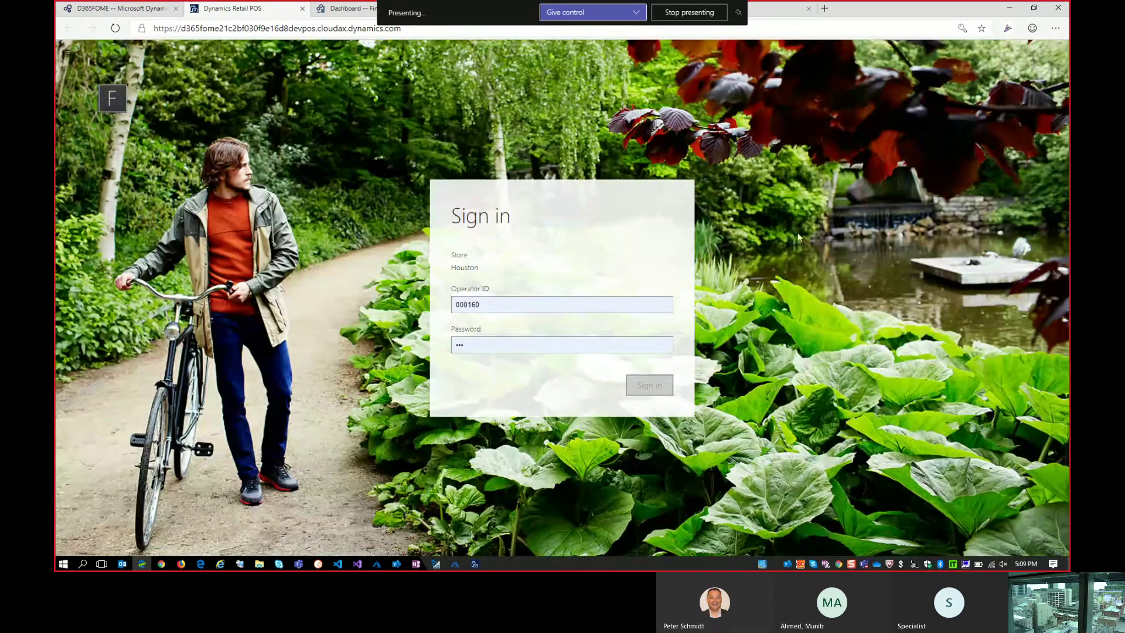
{"action": "left_click", "coordinate": [507, 301]}
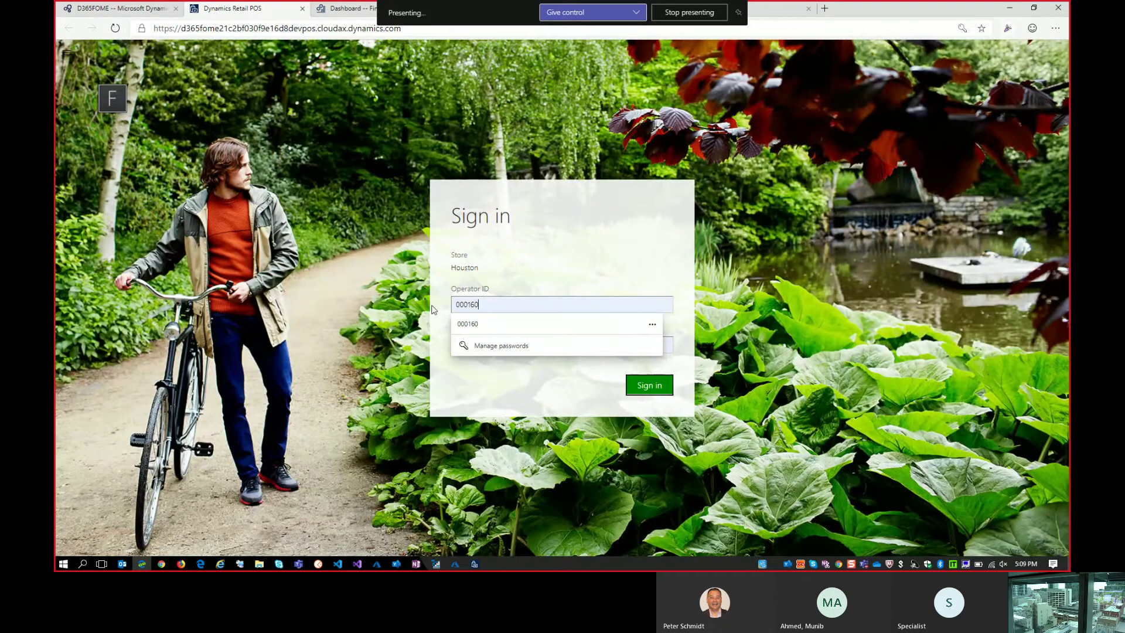
{"action": "key", "text": "Tab"}
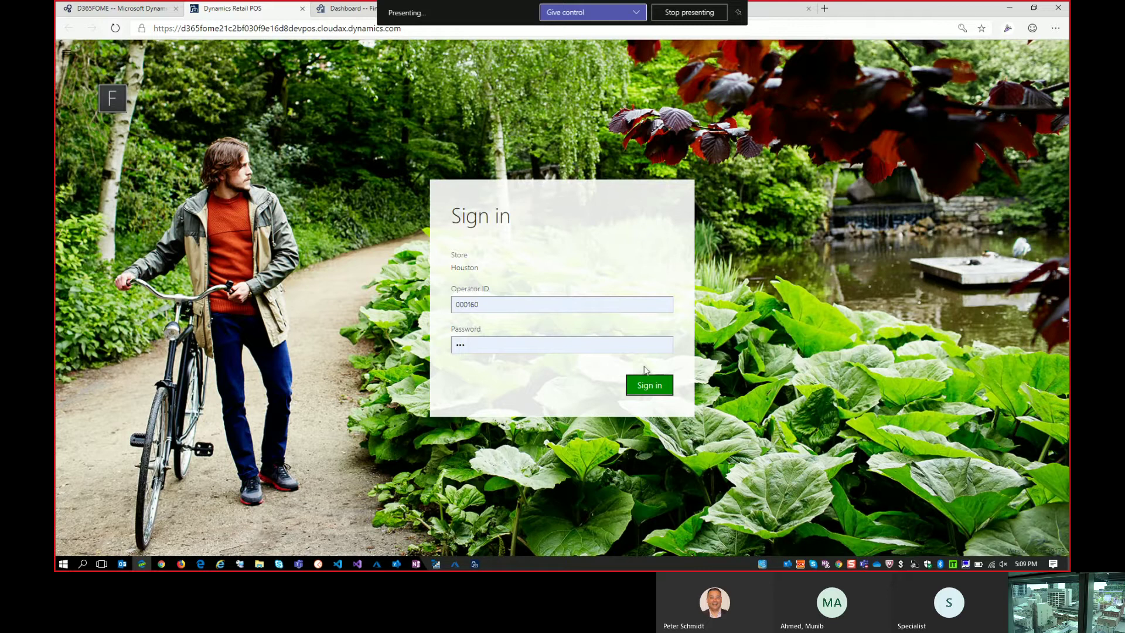
{"action": "left_click", "coordinate": [648, 385]}
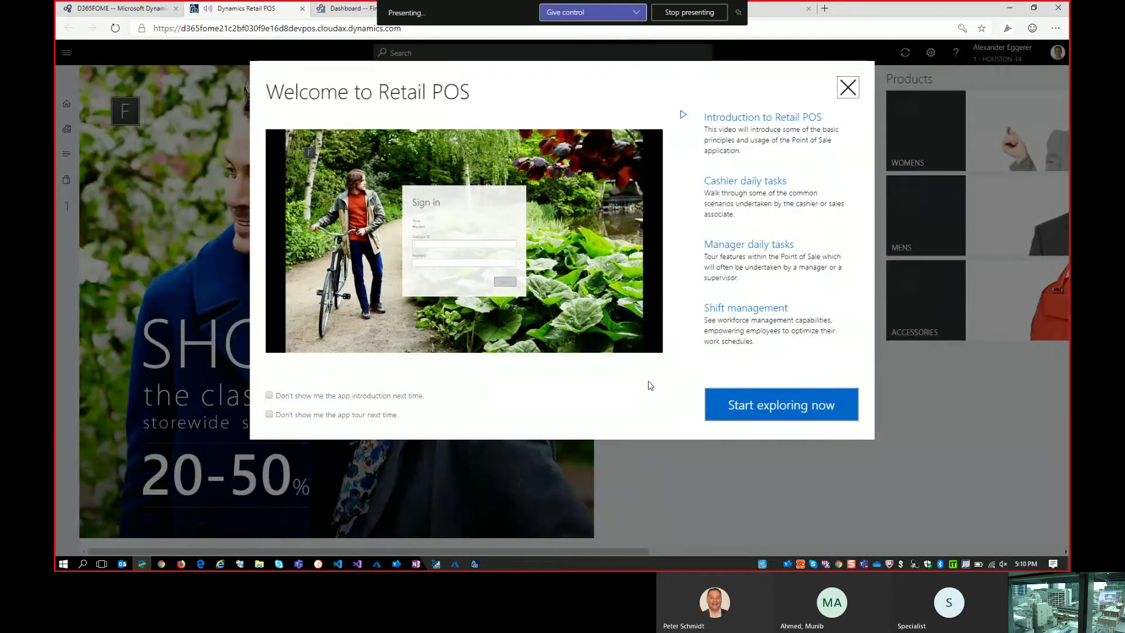
Turn off the app introduction and app tour for next time and start exploring Retail POS.
{"action": "mouse_move", "coordinate": [591, 371]}
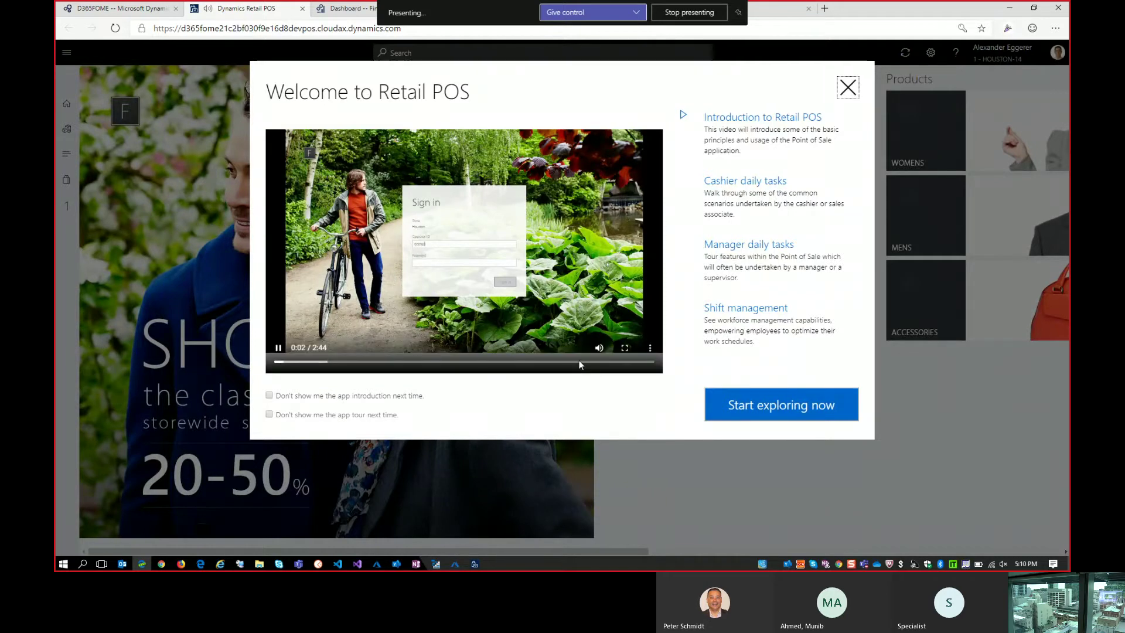
{"action": "left_click", "coordinate": [346, 397]}
{"action": "left_click", "coordinate": [303, 415]}
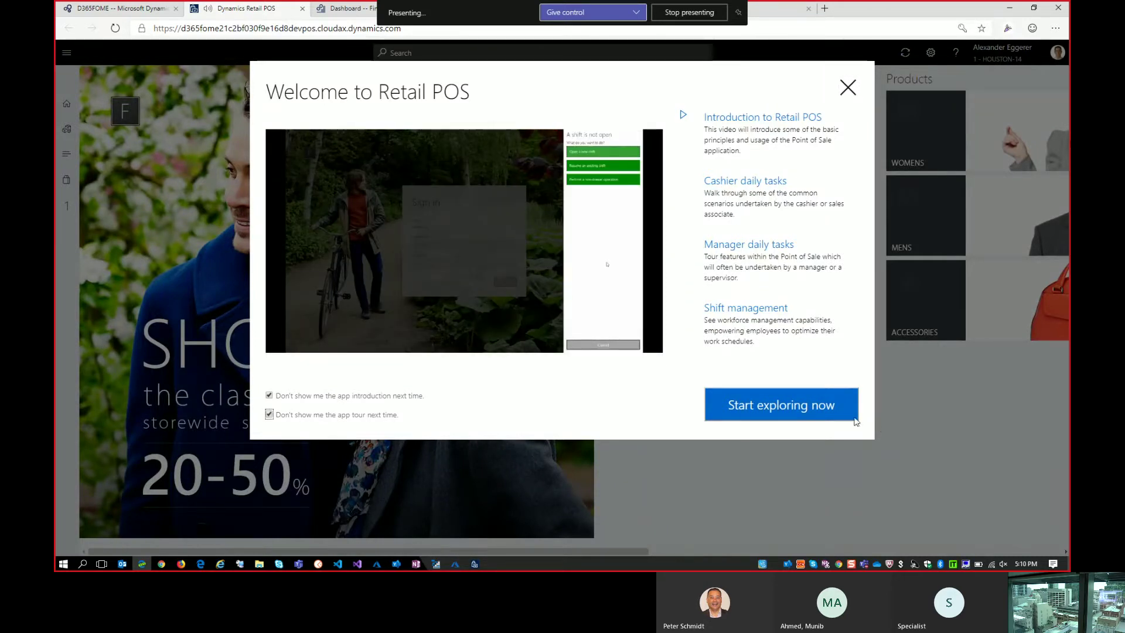
{"action": "left_click", "coordinate": [841, 417]}
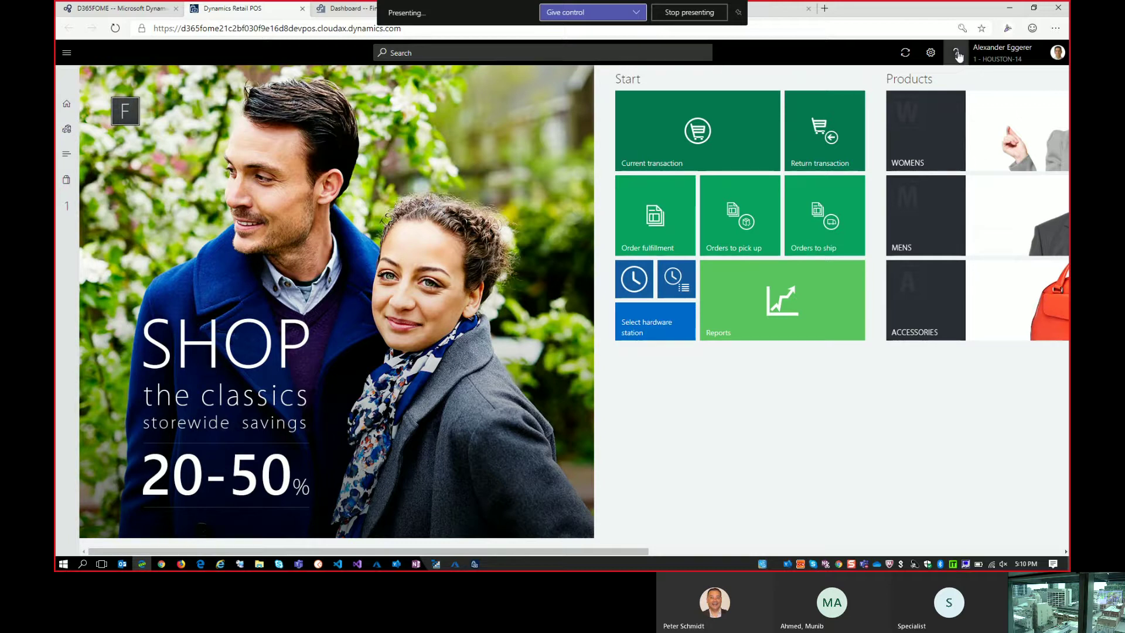
Shrink the browser window to a narrow portrait shape to check how the POS home page adapts, and maximize it again.
{"action": "key", "text": "alt+Tab"}
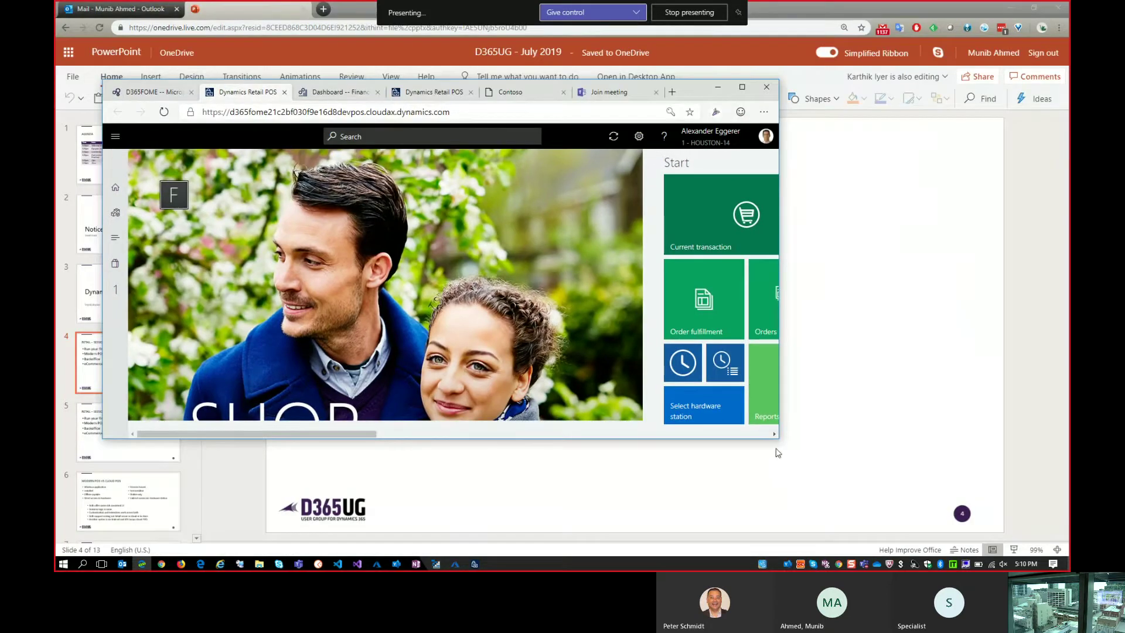
{"action": "left_click_drag", "start_coordinate": [778, 438], "coordinate": [504, 475]}
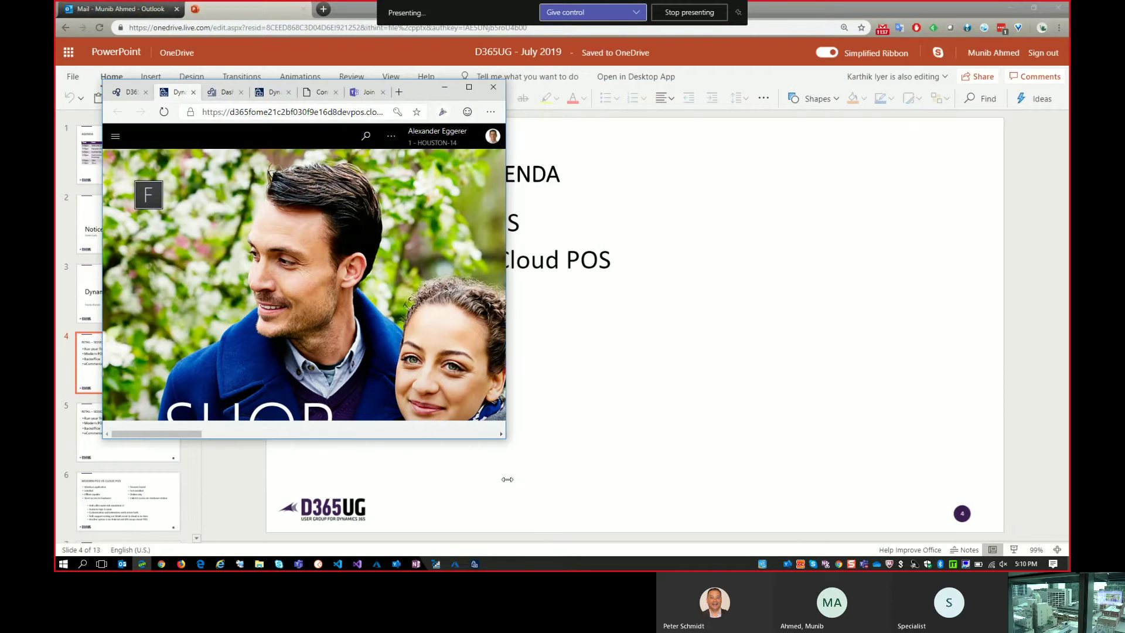
{"action": "left_click_drag", "start_coordinate": [397, 439], "coordinate": [400, 504]}
{"action": "double_click", "coordinate": [400, 504]}
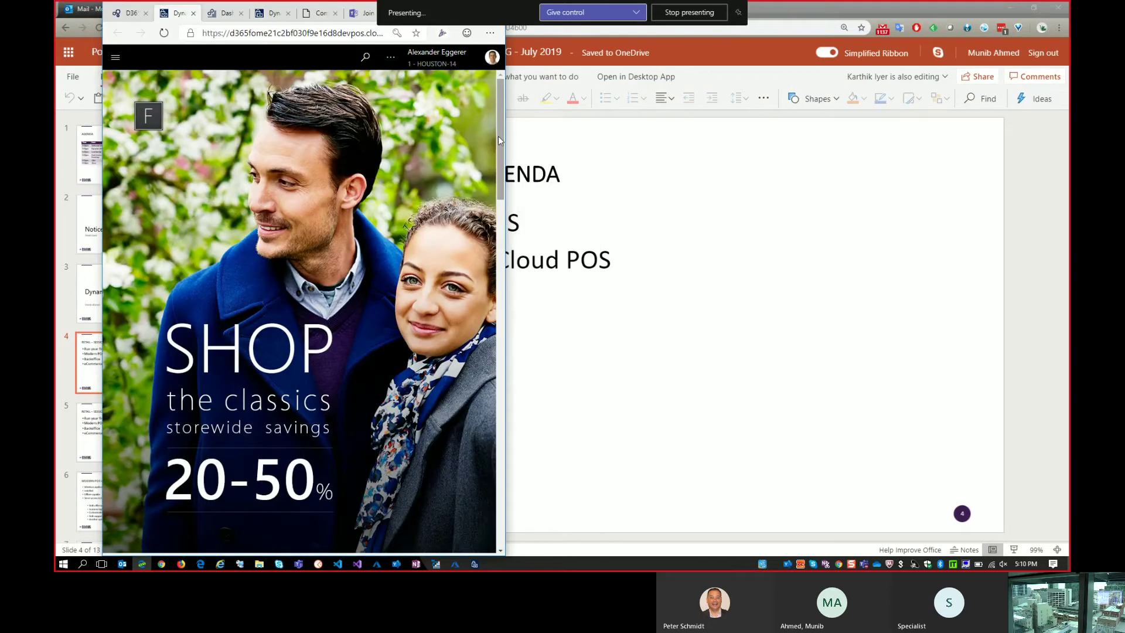
{"action": "left_click_drag", "start_coordinate": [504, 152], "coordinate": [535, 174]}
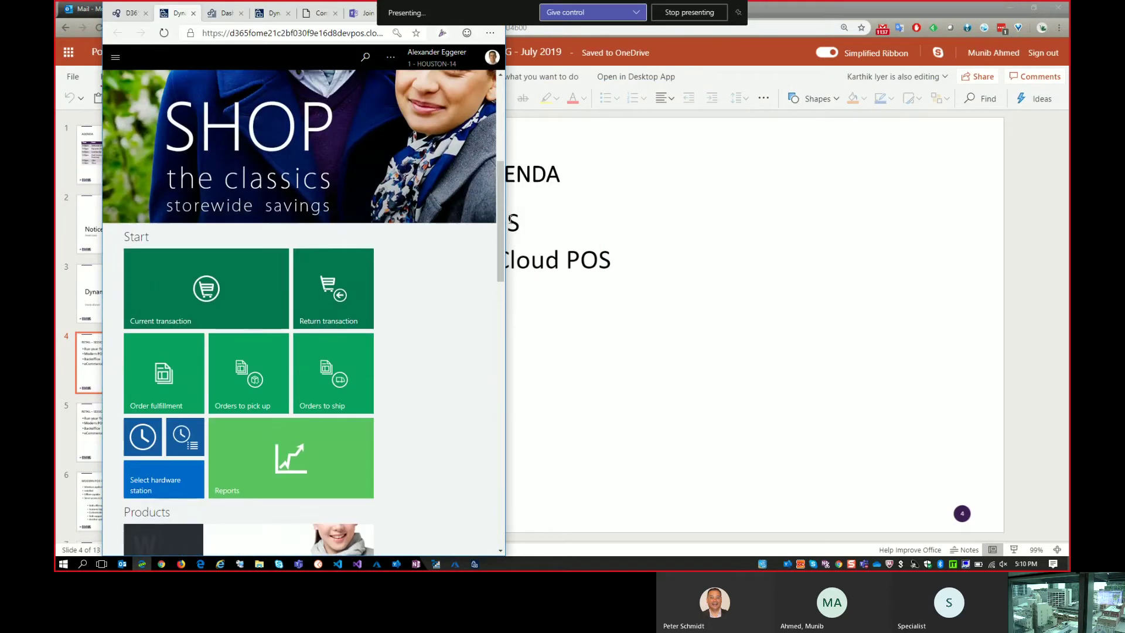
{"action": "left_click_drag", "start_coordinate": [505, 117], "coordinate": [1014, 83]}
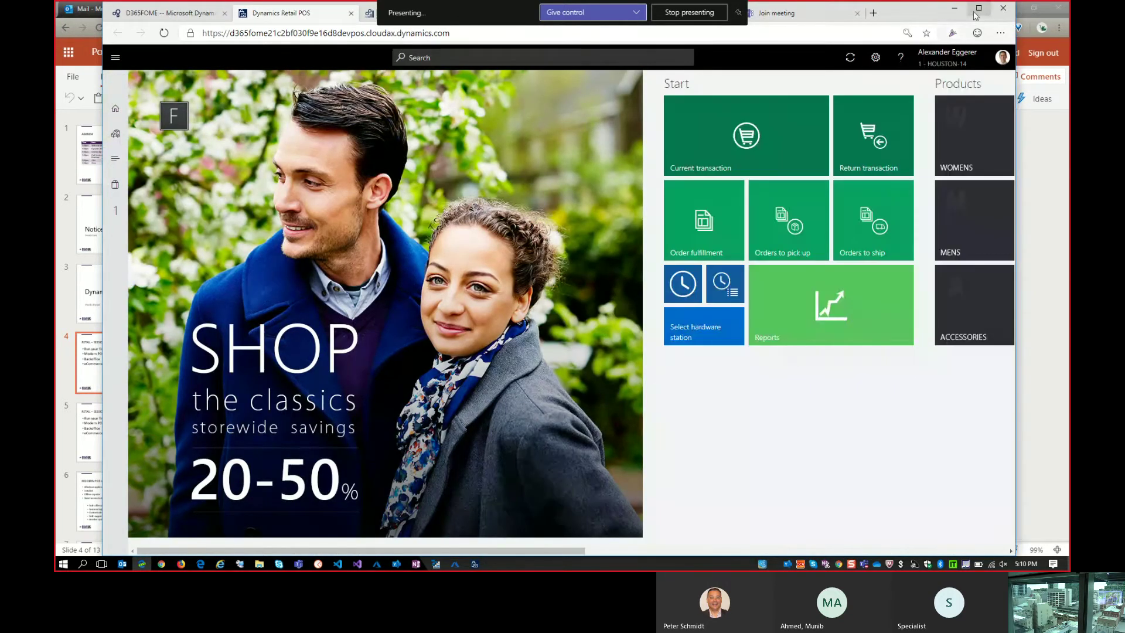
{"action": "left_click", "coordinate": [978, 9]}
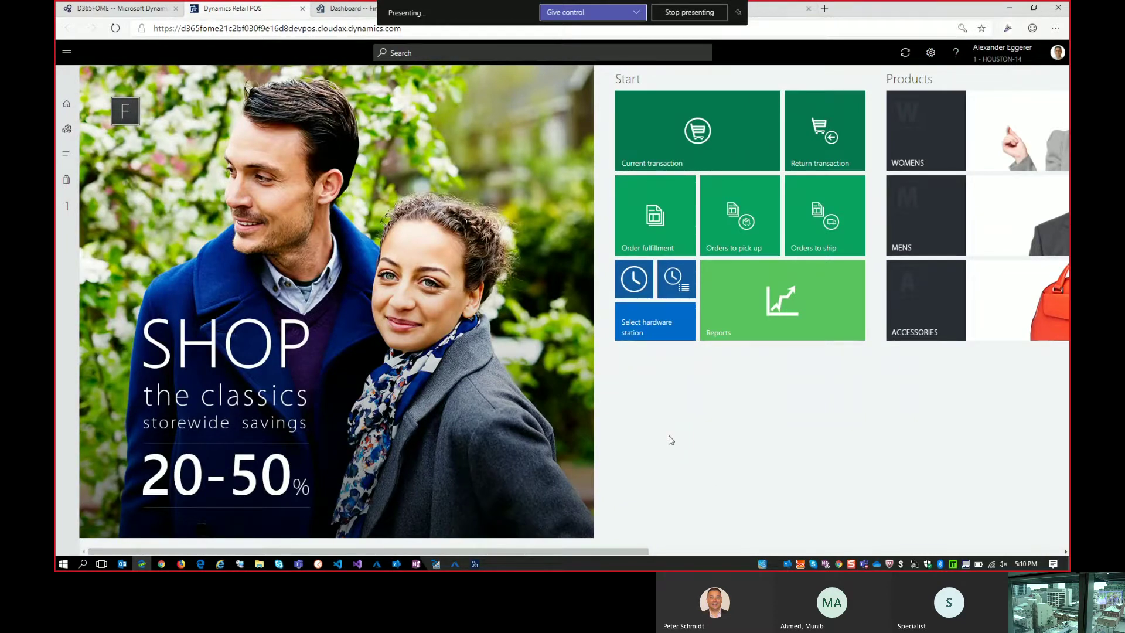
Search the customers by the first three letters of the customer's name and open the matching customer's record.
{"action": "left_click", "coordinate": [480, 56]}
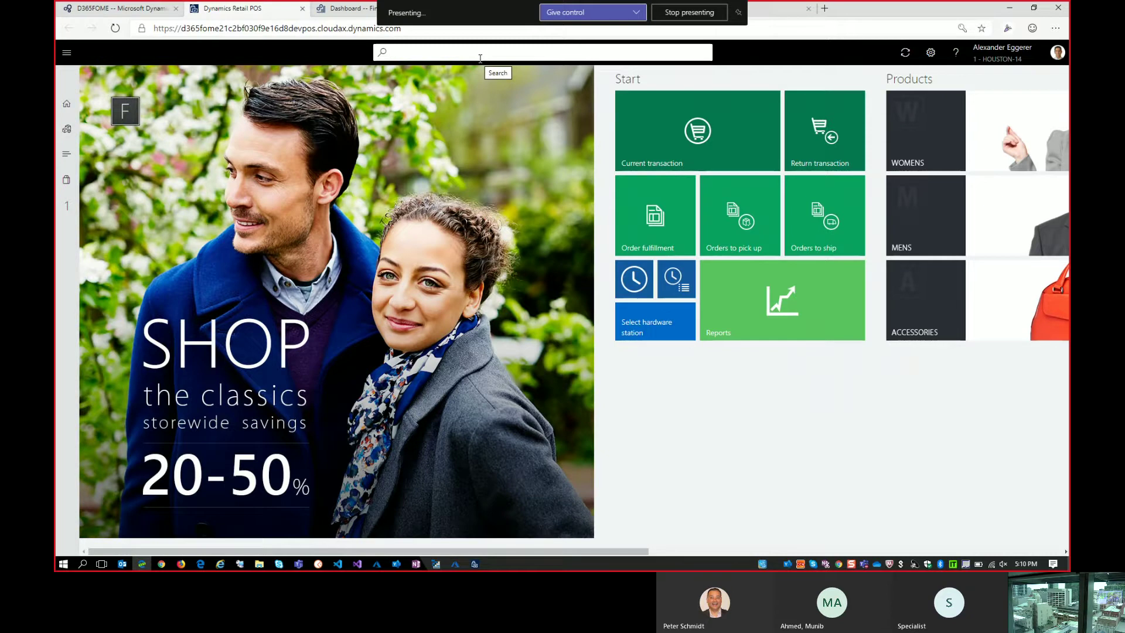
{"action": "type", "text": "0"}
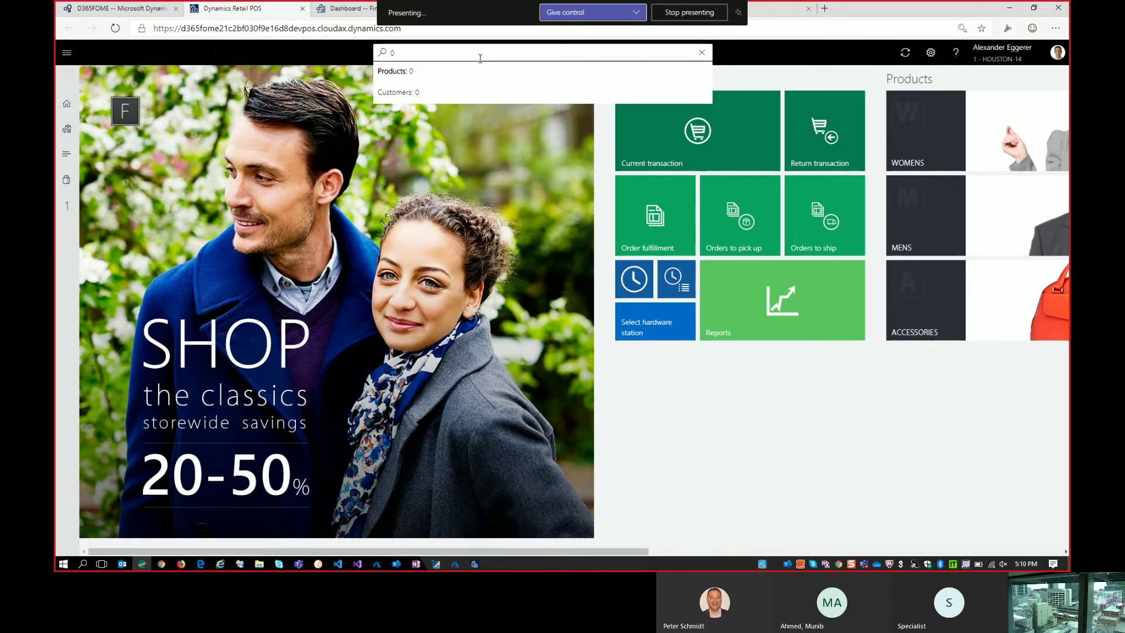
{"action": "key", "text": "BackSpace"}
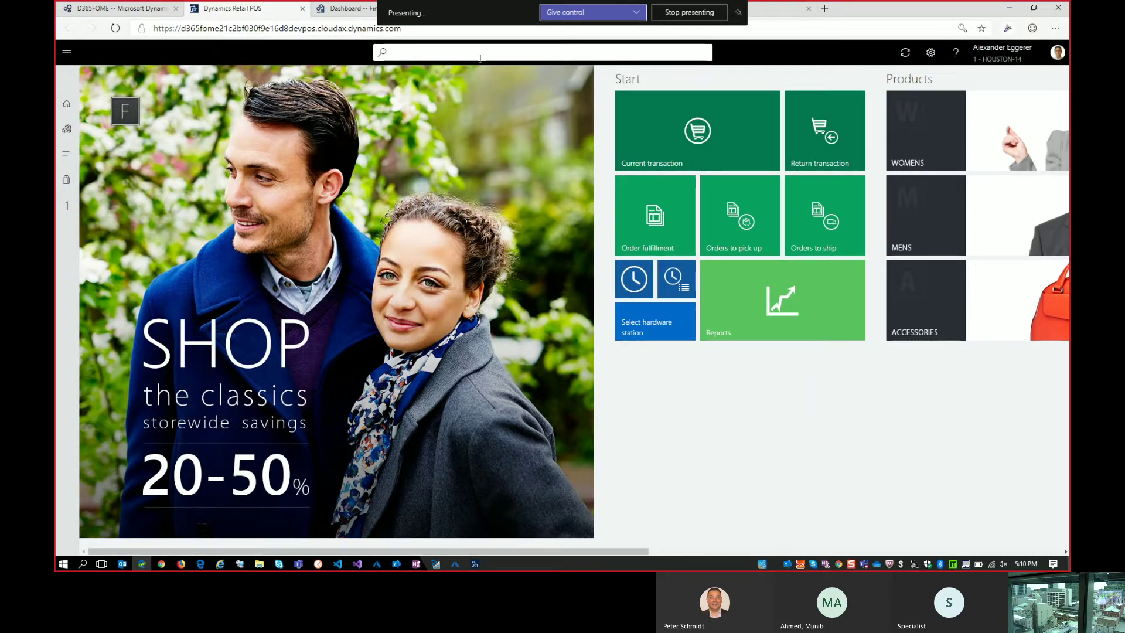
{"action": "type", "text": "kar"}
{"action": "left_click", "coordinate": [440, 89]}
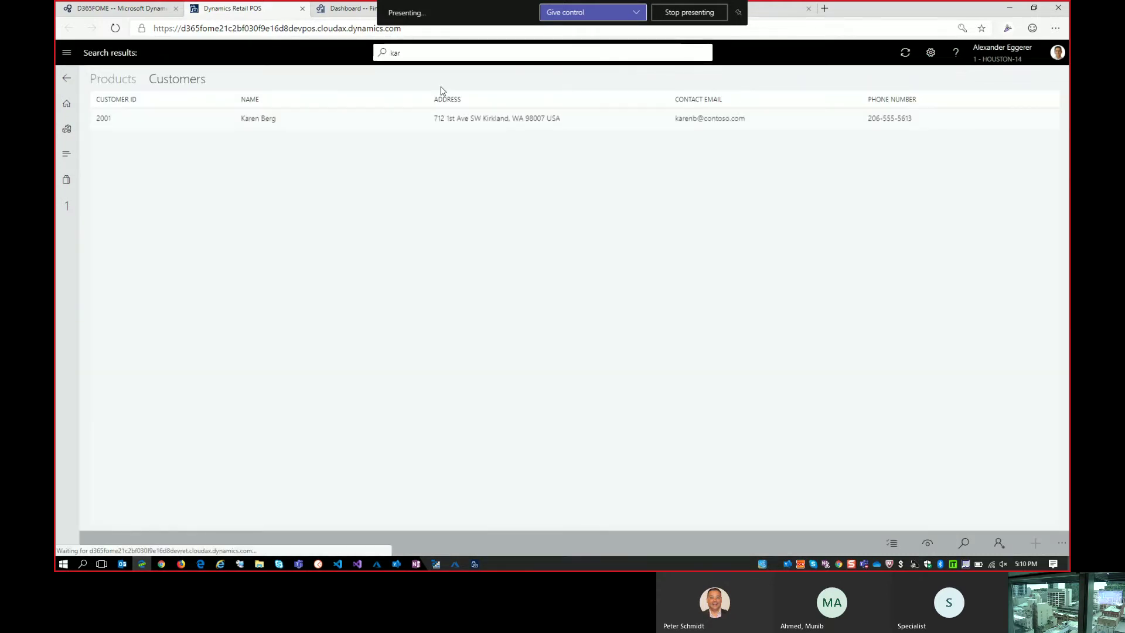
{"action": "left_click", "coordinate": [344, 118]}
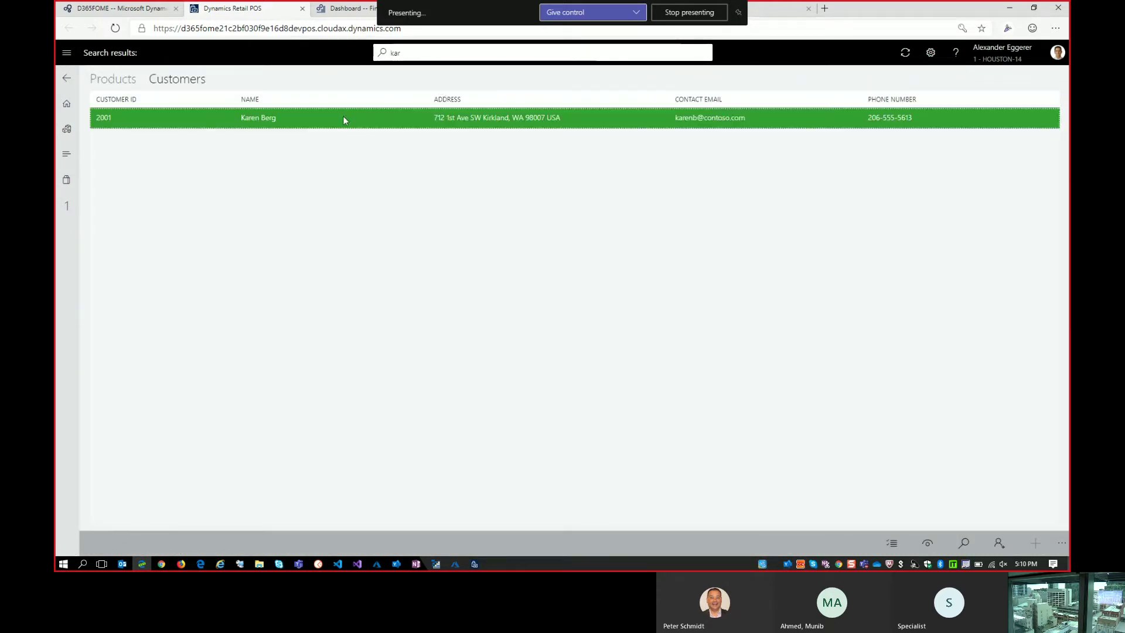
{"action": "left_click", "coordinate": [343, 118]}
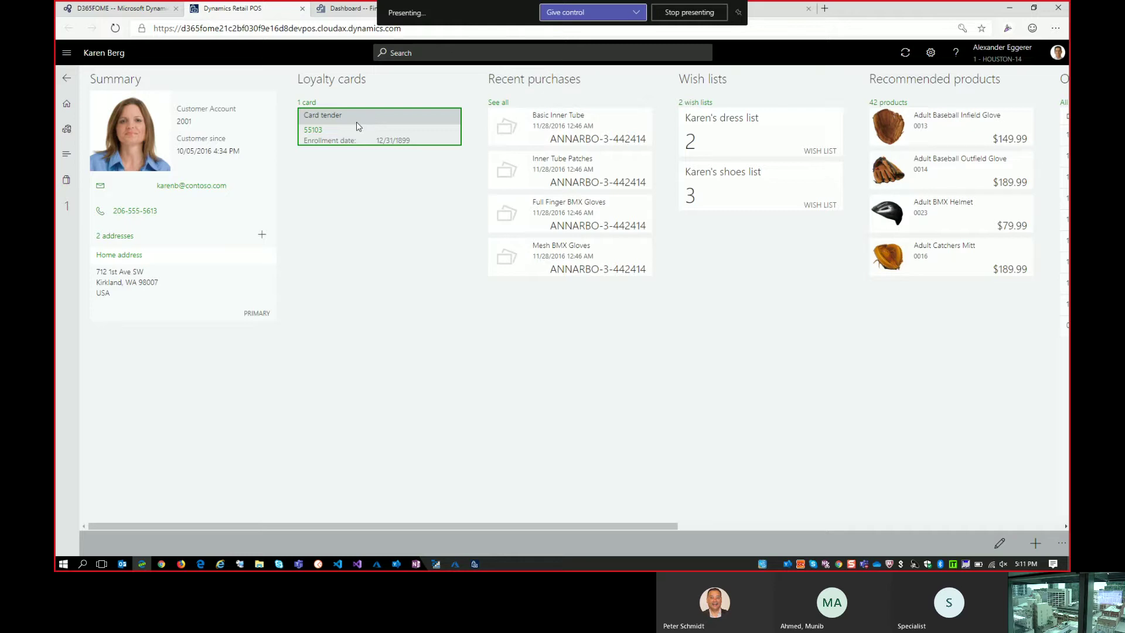
Review the customer's loyalty card, recent purchases, wish lists, recommended products, order history, affiliations and attributes.
{"action": "left_click", "coordinate": [366, 128]}
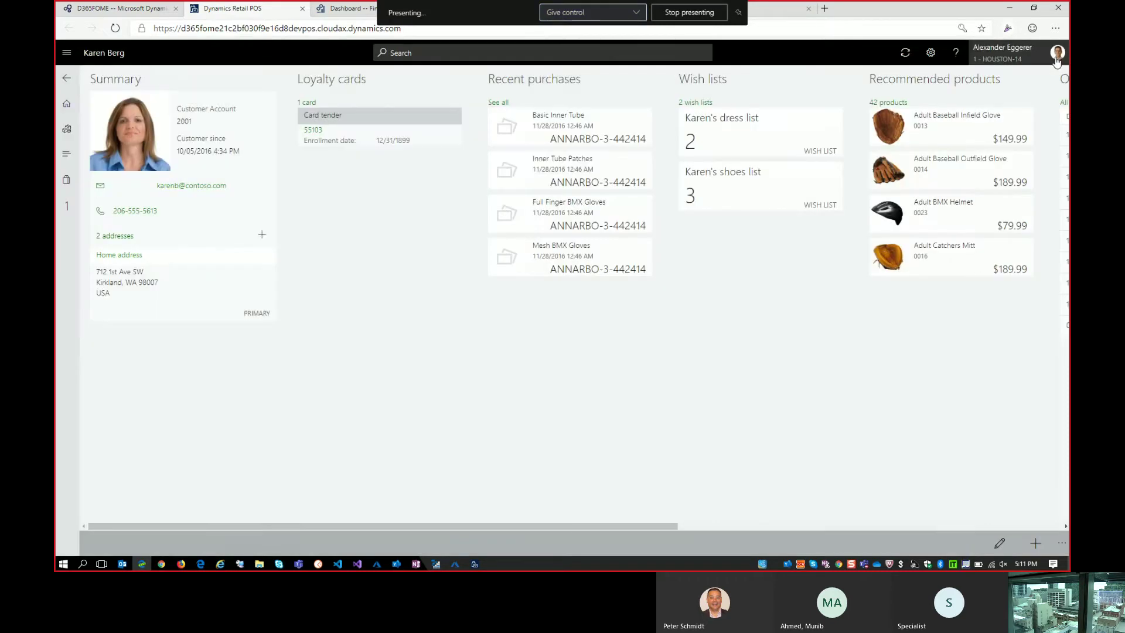
{"action": "left_click", "coordinate": [1057, 52]}
{"action": "left_click_drag", "start_coordinate": [498, 524], "coordinate": [549, 525]}
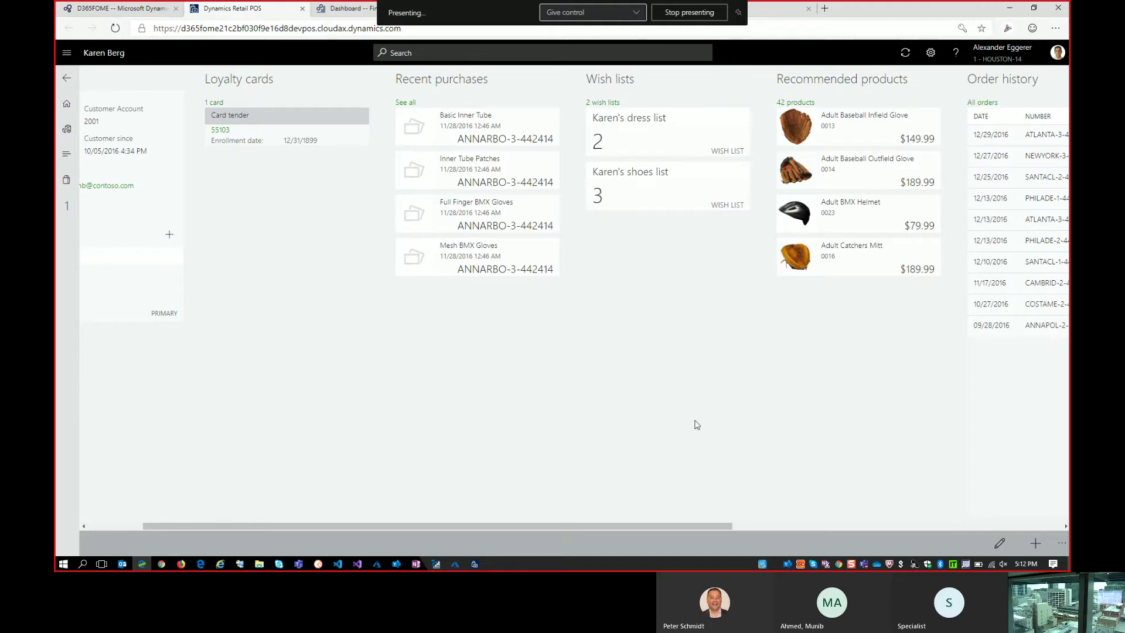
{"action": "left_click_drag", "start_coordinate": [671, 528], "coordinate": [892, 525]}
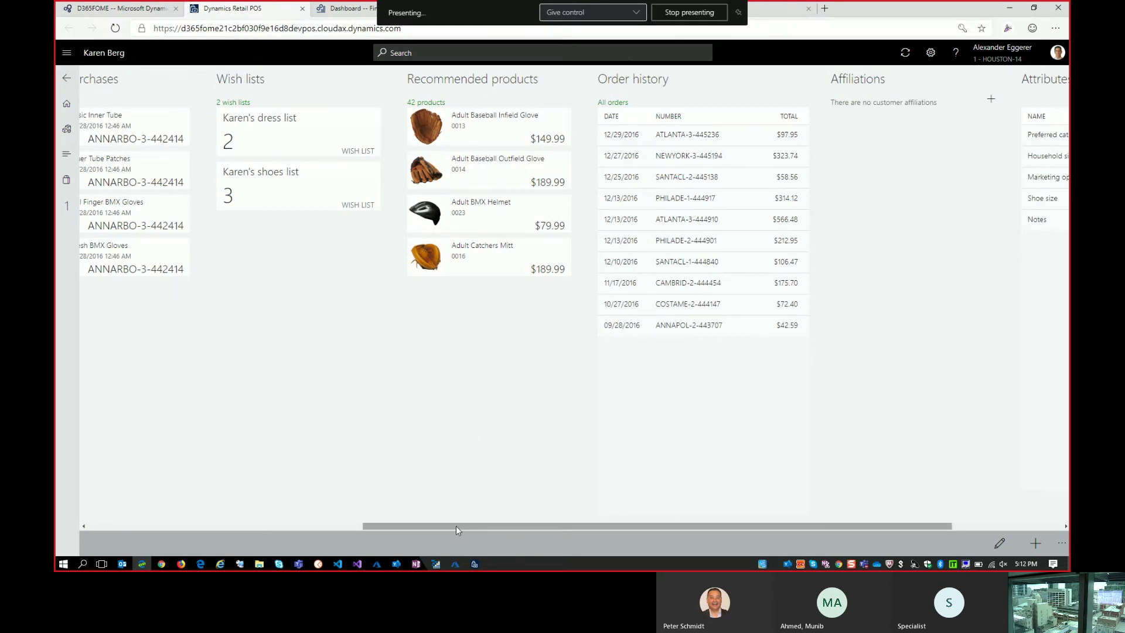
{"action": "left_click_drag", "start_coordinate": [456, 525], "coordinate": [566, 524]}
{"action": "left_click", "coordinate": [572, 312]}
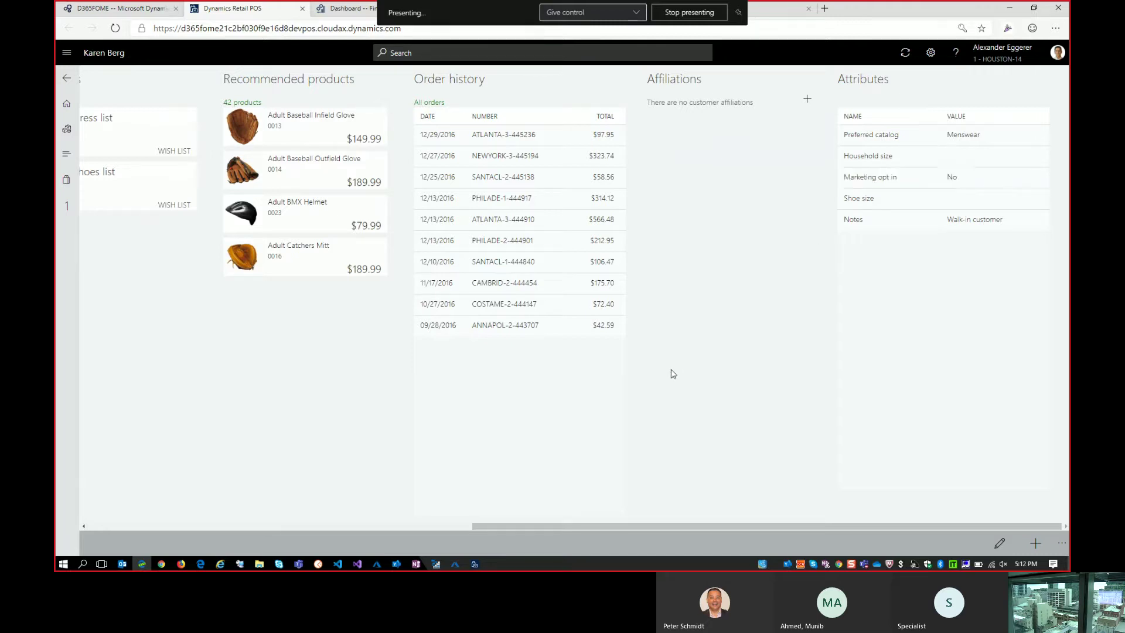
{"action": "left_click_drag", "start_coordinate": [593, 530], "coordinate": [176, 476]}
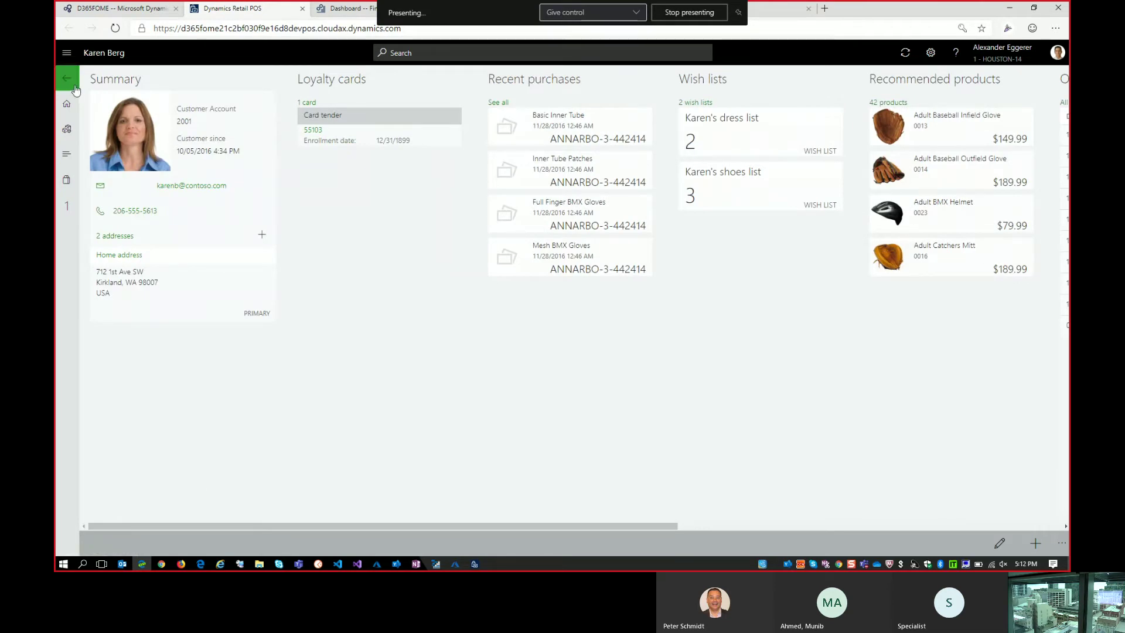
Return to the POS home page and add the Striped Dress in size 12 from the Womens products to the transaction.
{"action": "left_click", "coordinate": [67, 105]}
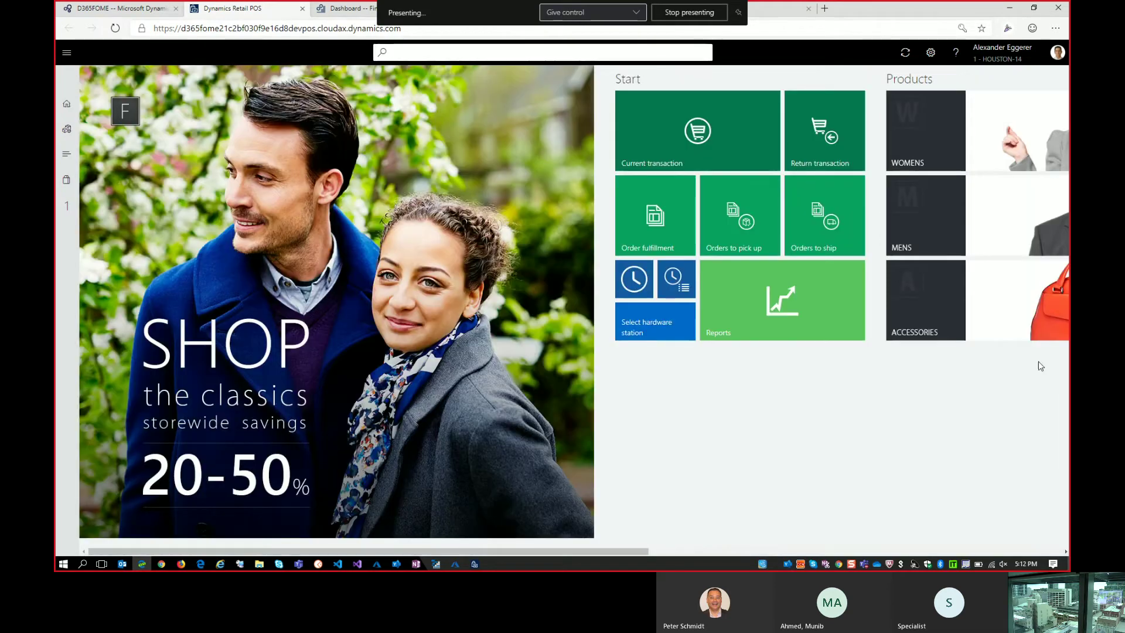
{"action": "left_click", "coordinate": [981, 122]}
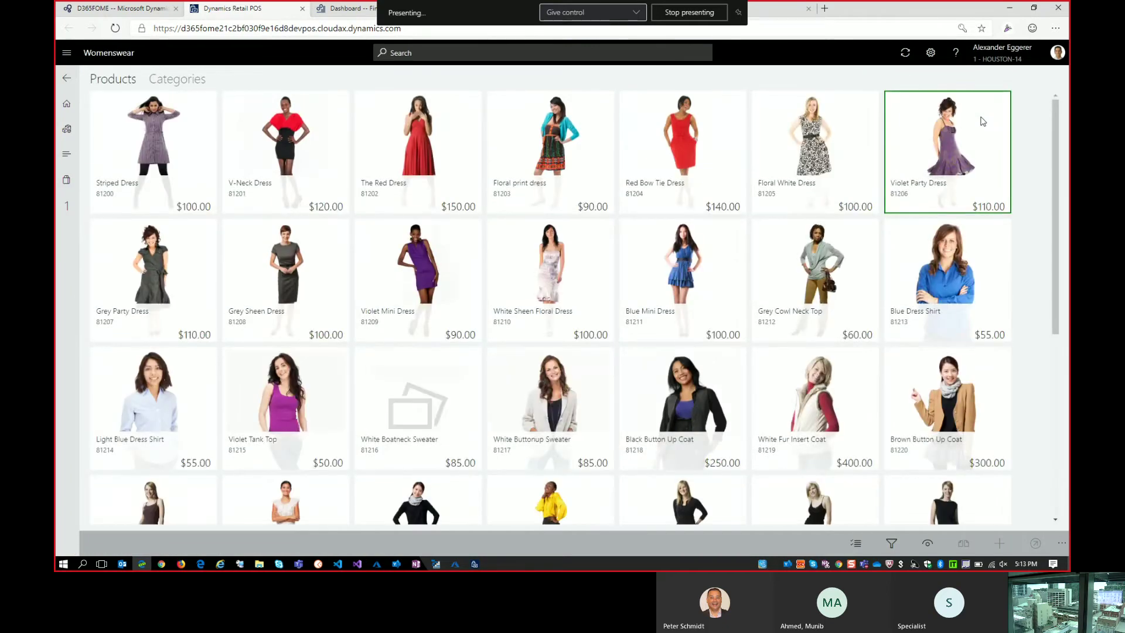
{"action": "left_click", "coordinate": [173, 117]}
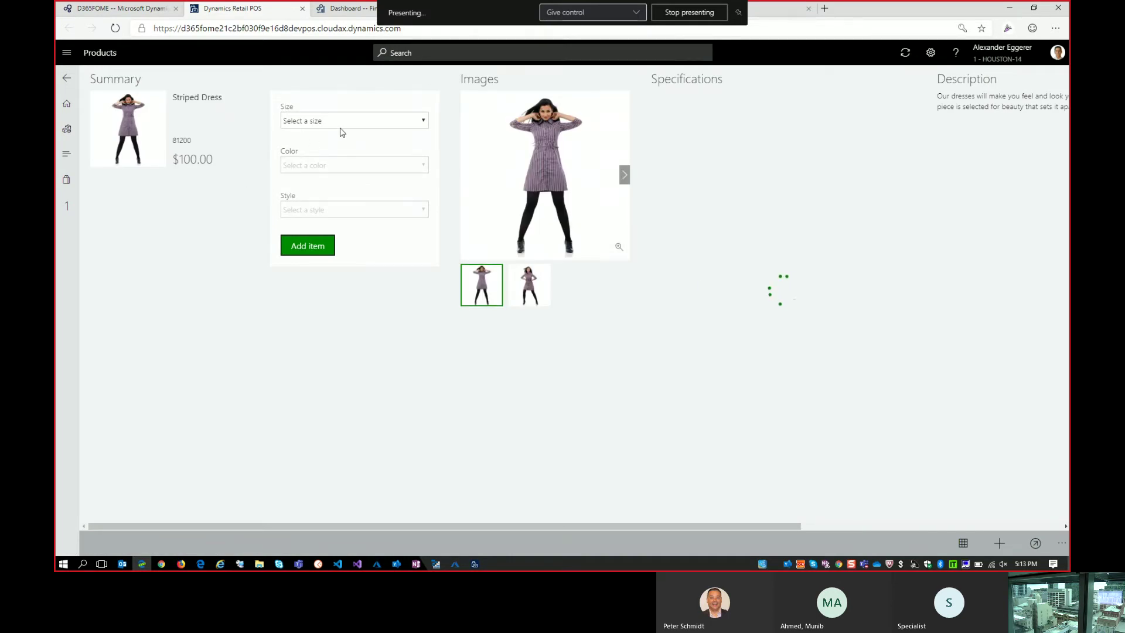
{"action": "left_click", "coordinate": [361, 122]}
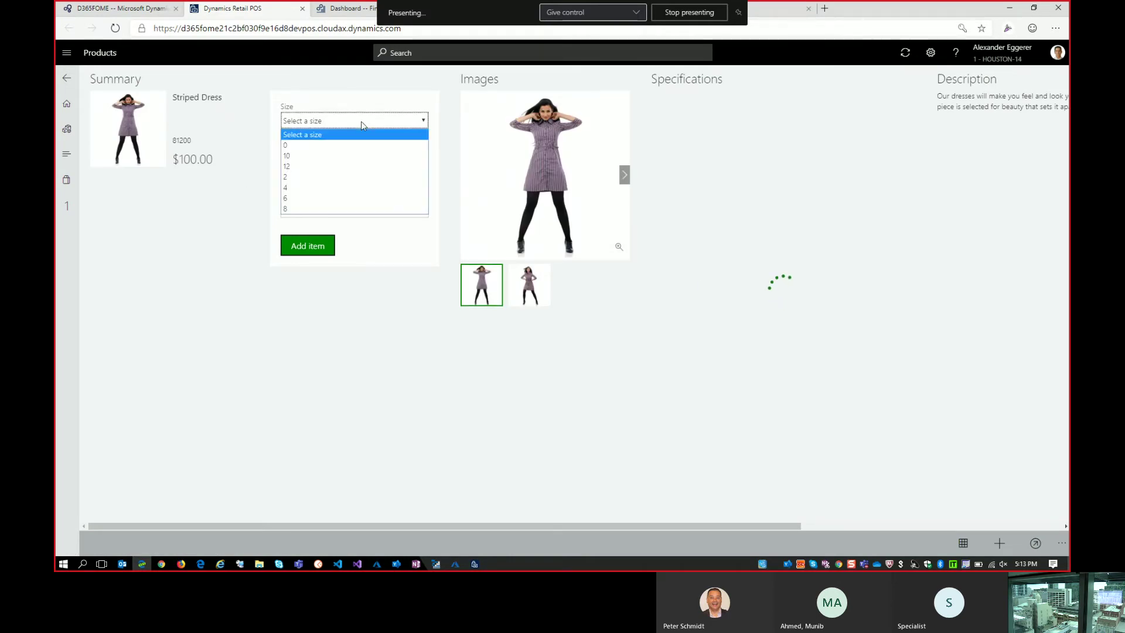
{"action": "left_click", "coordinate": [327, 168]}
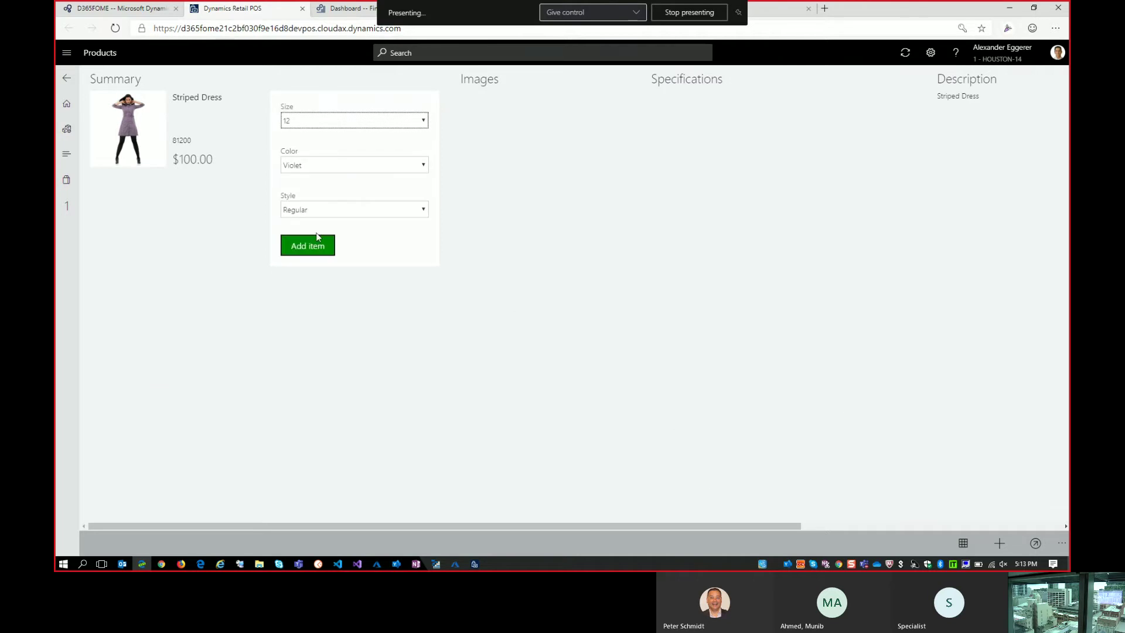
{"action": "left_click", "coordinate": [314, 243]}
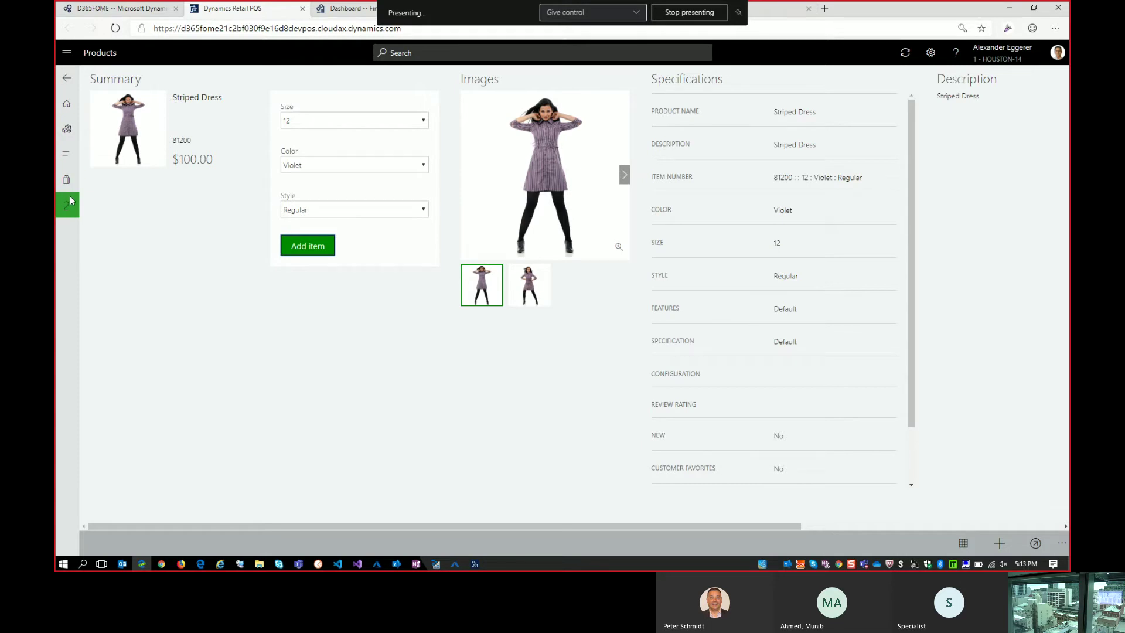
Search the products for "dres", view the Striped Dress's details and return to the search results.
{"action": "left_click", "coordinate": [66, 159]}
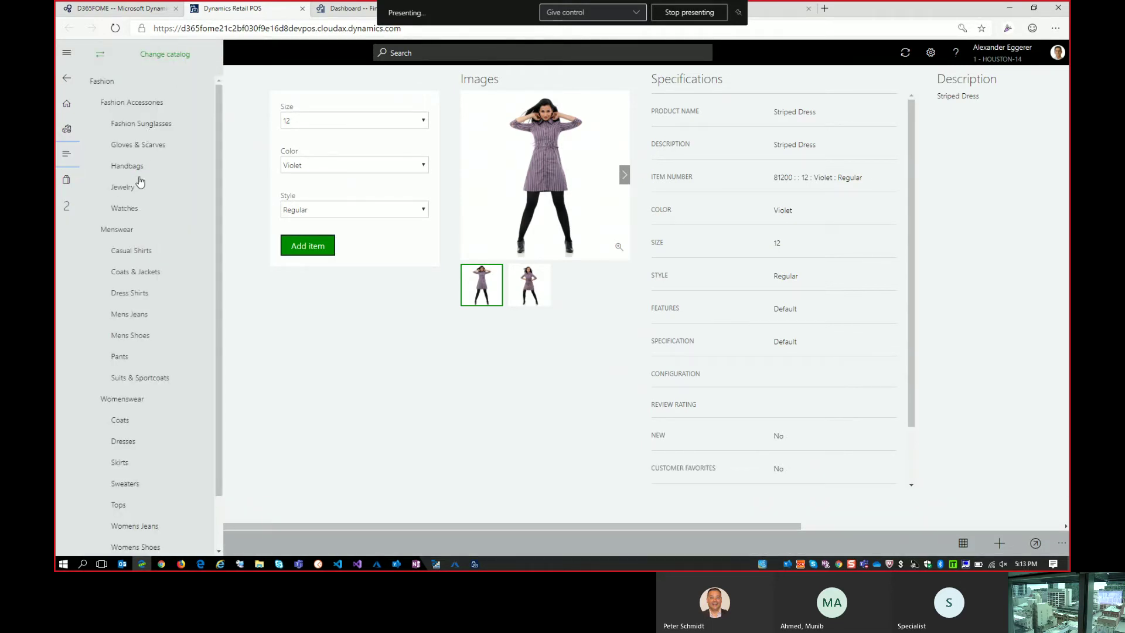
{"action": "left_click", "coordinate": [500, 55]}
{"action": "type", "text": "dres"}
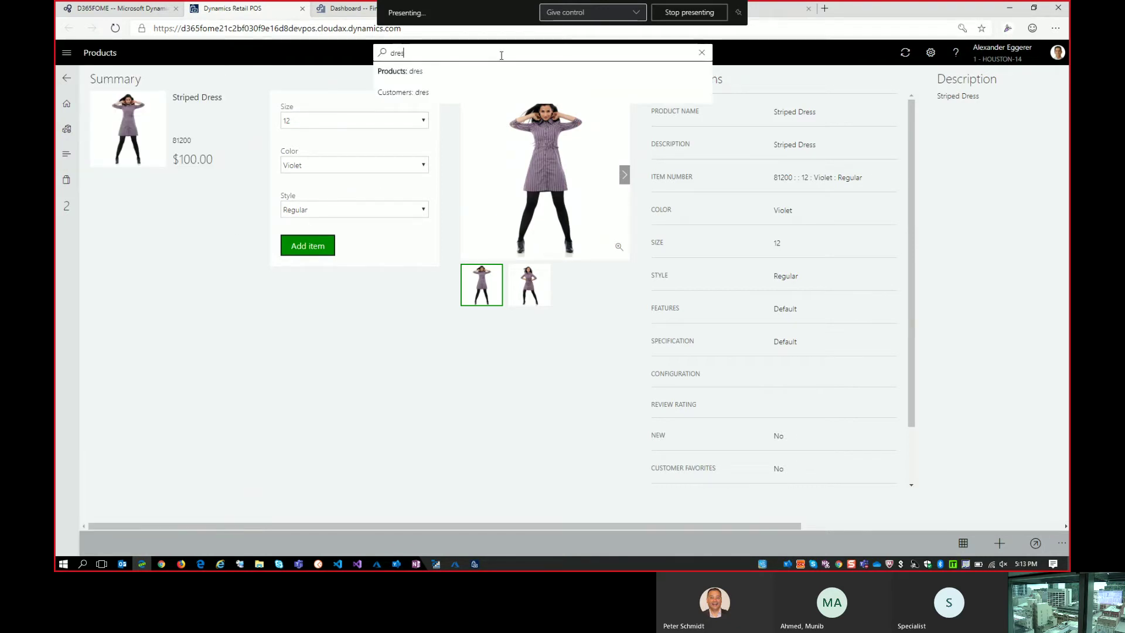
{"action": "left_click", "coordinate": [472, 77]}
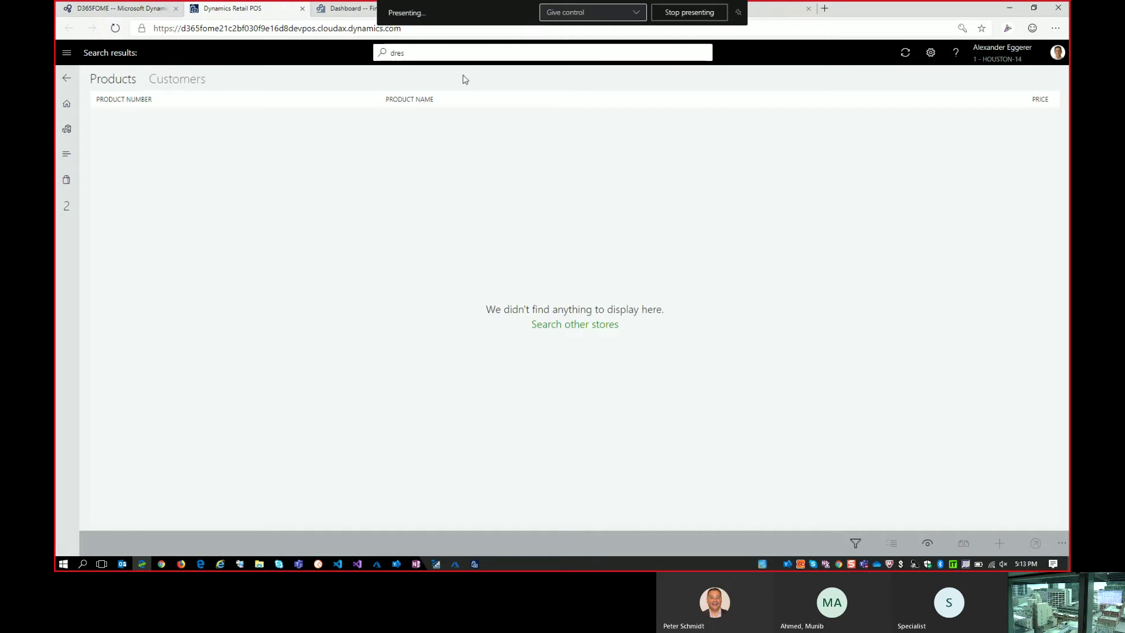
{"action": "left_click", "coordinate": [410, 119]}
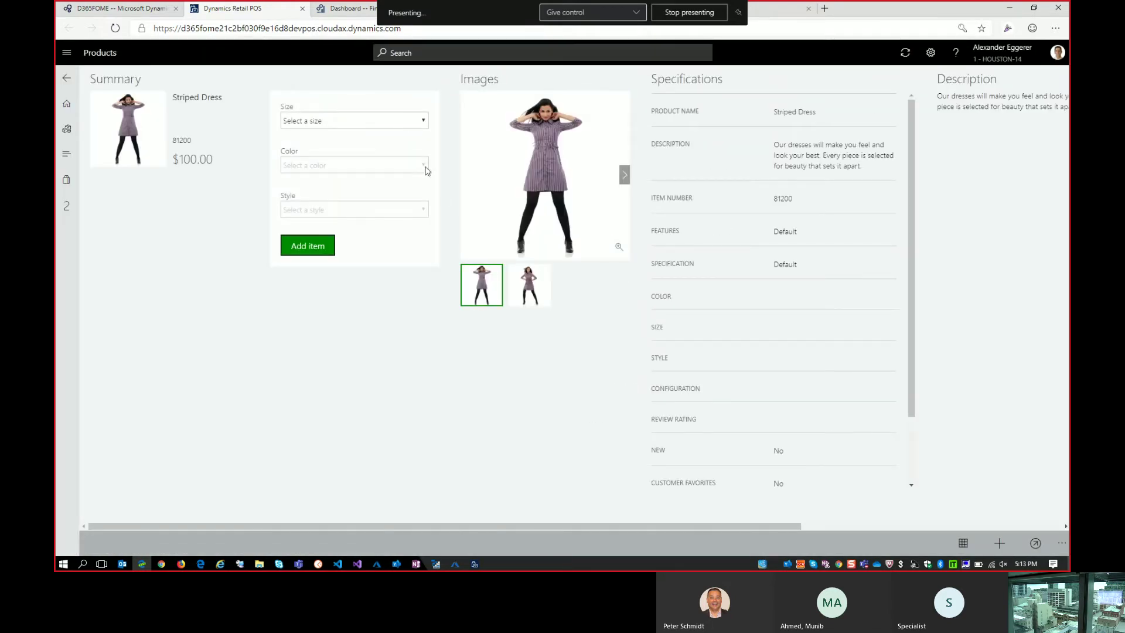
{"action": "left_click", "coordinate": [67, 81]}
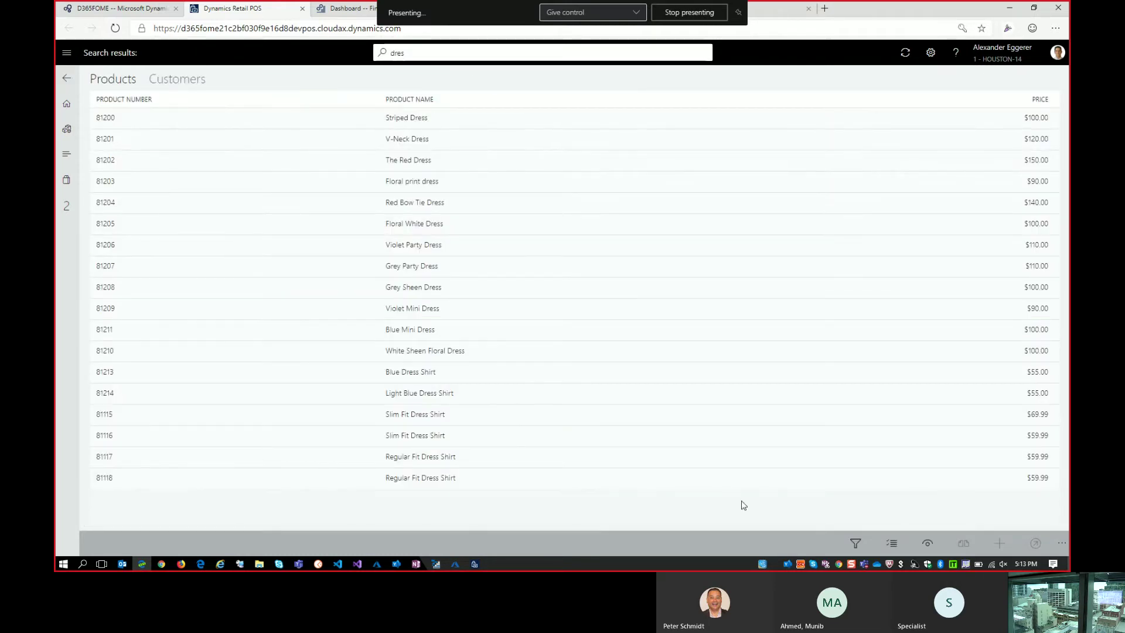
Enable multiple selection in the product results, select the Striped Dress and V-Neck Dress, and show the labels of the available actions.
{"action": "left_click", "coordinate": [896, 545]}
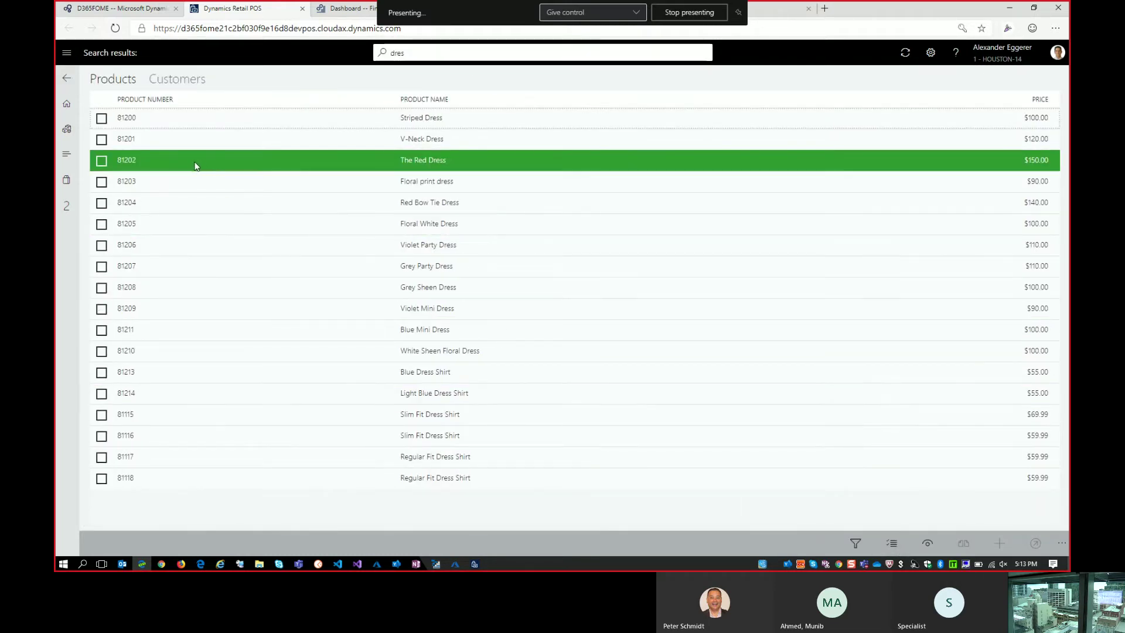
{"action": "left_click", "coordinate": [105, 123]}
{"action": "left_click", "coordinate": [105, 138]}
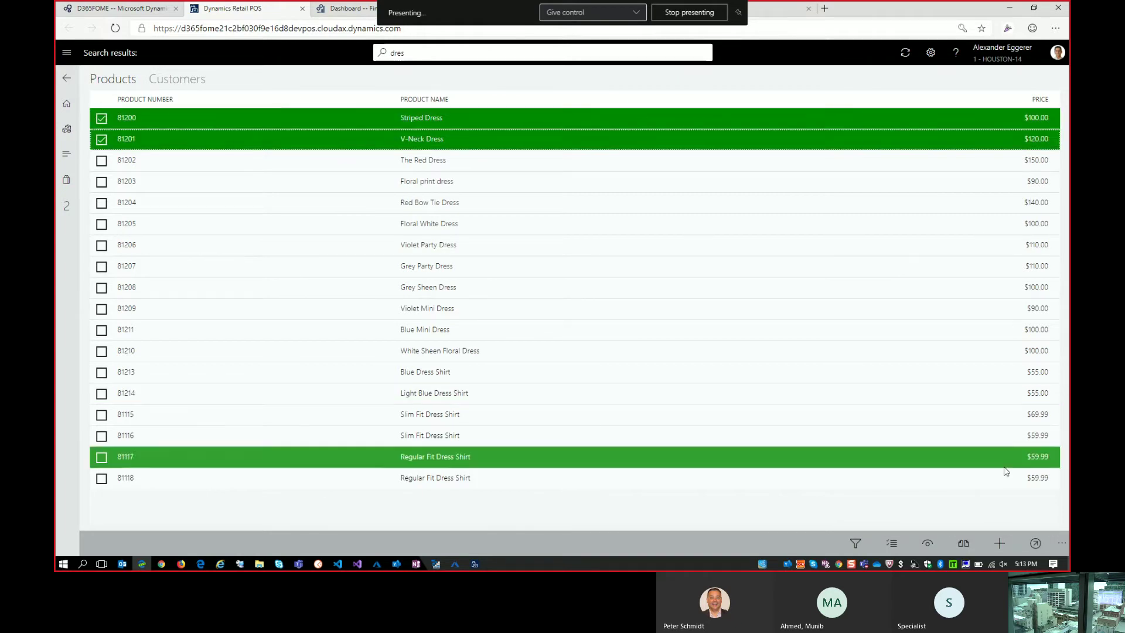
{"action": "left_click", "coordinate": [1061, 543]}
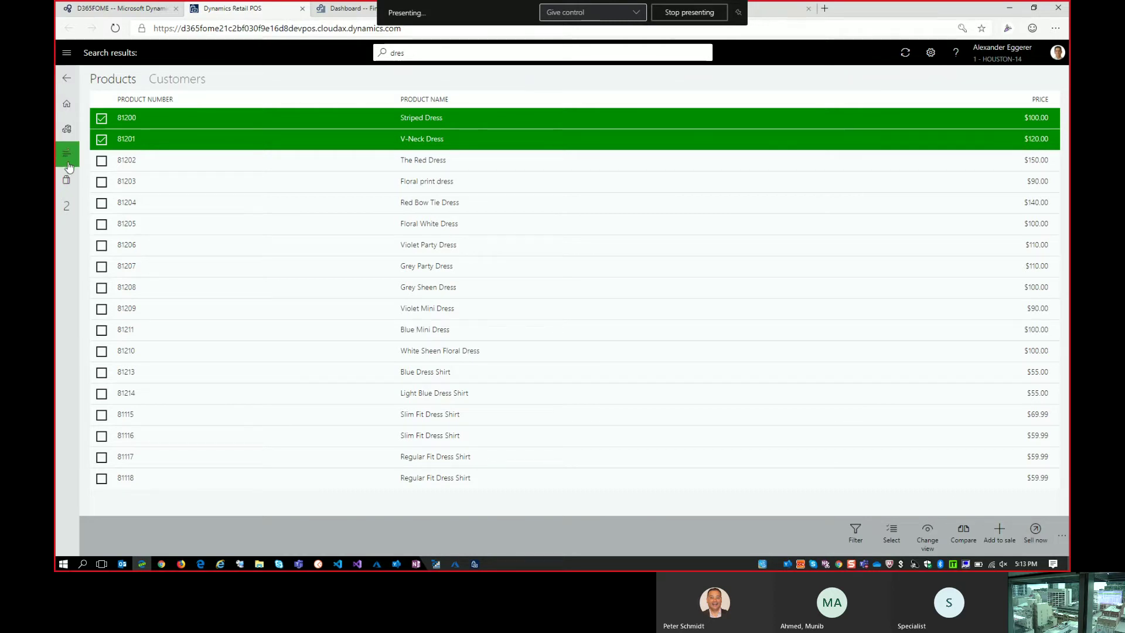
Open the current transaction, select its Leather Moto and Striped Dress lines in turn, and settle the exact amount due in cash.
{"action": "left_click", "coordinate": [67, 179]}
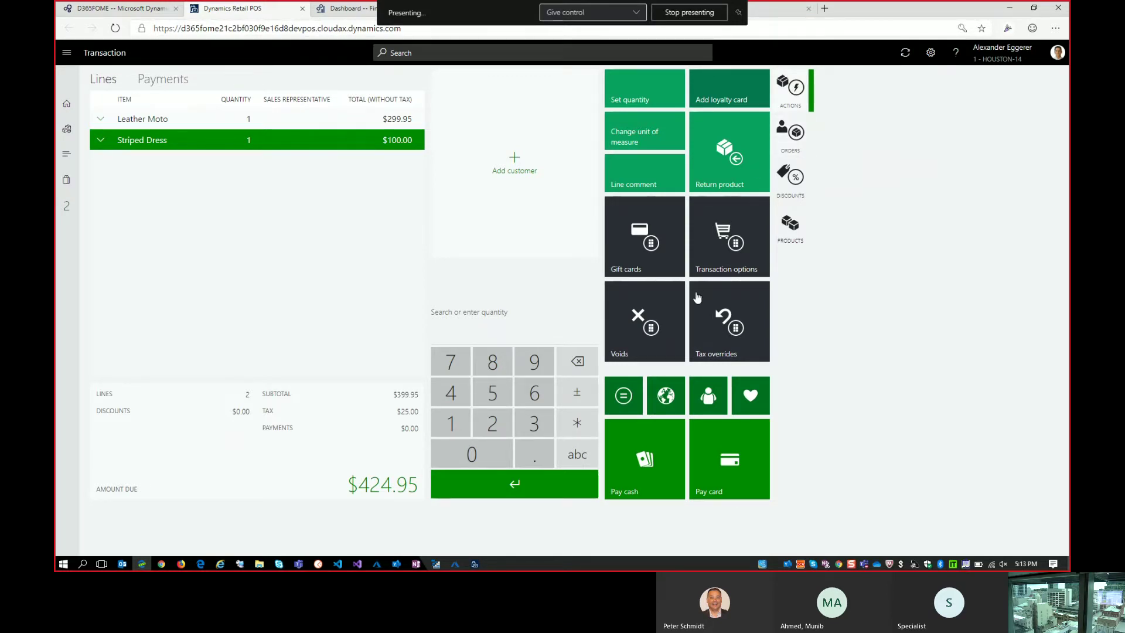
{"action": "left_click", "coordinate": [165, 121]}
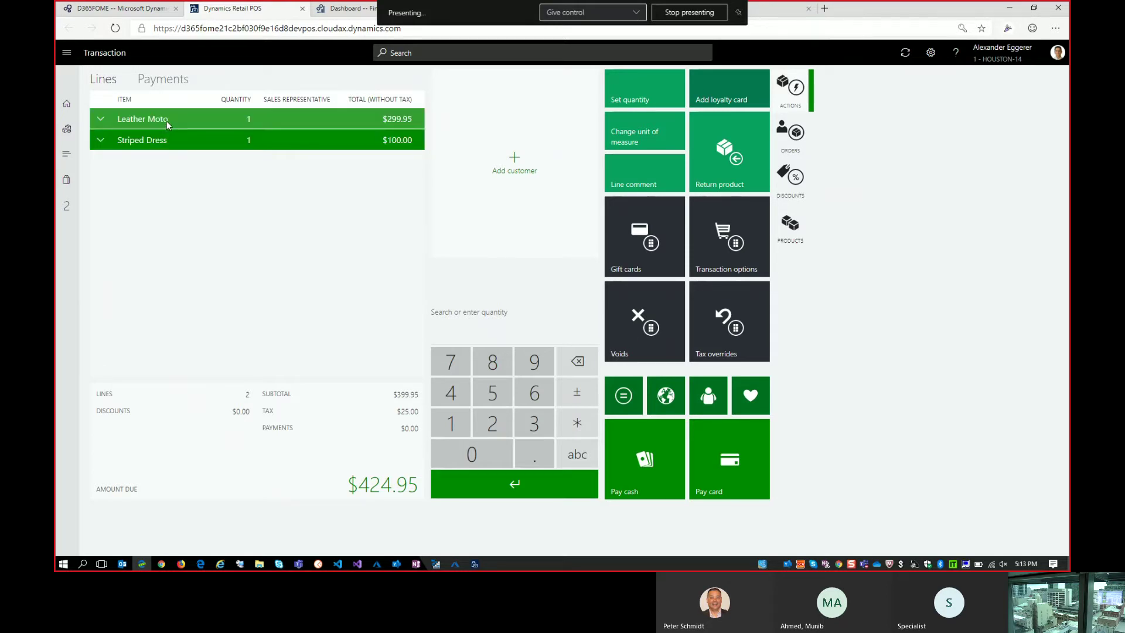
{"action": "left_click", "coordinate": [161, 123]}
{"action": "left_click", "coordinate": [130, 144]}
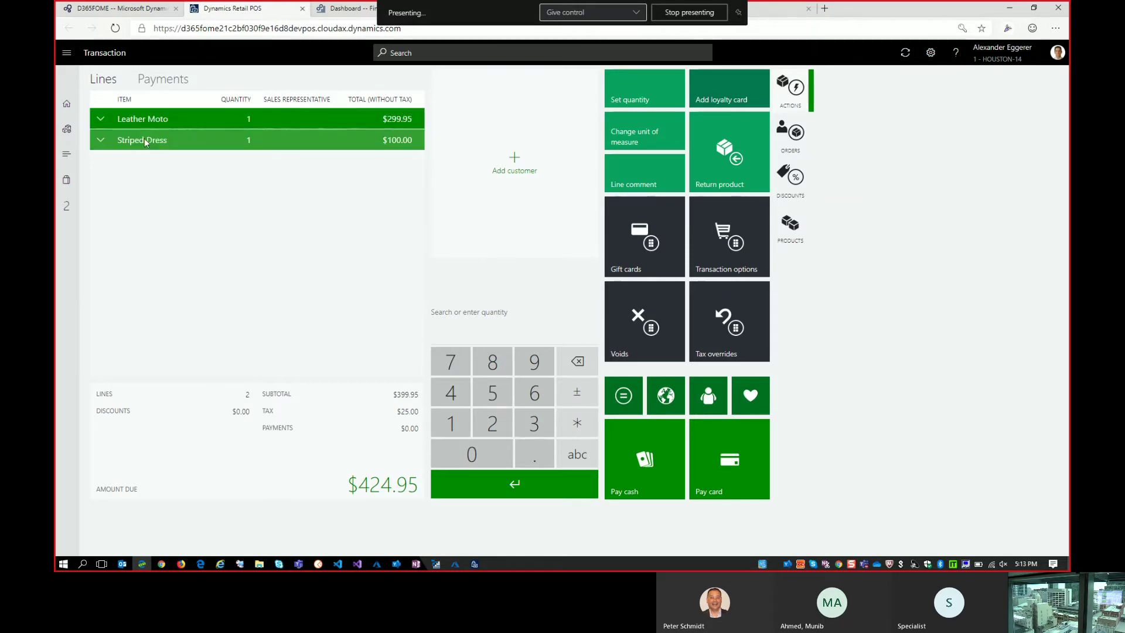
{"action": "left_click", "coordinate": [130, 146]}
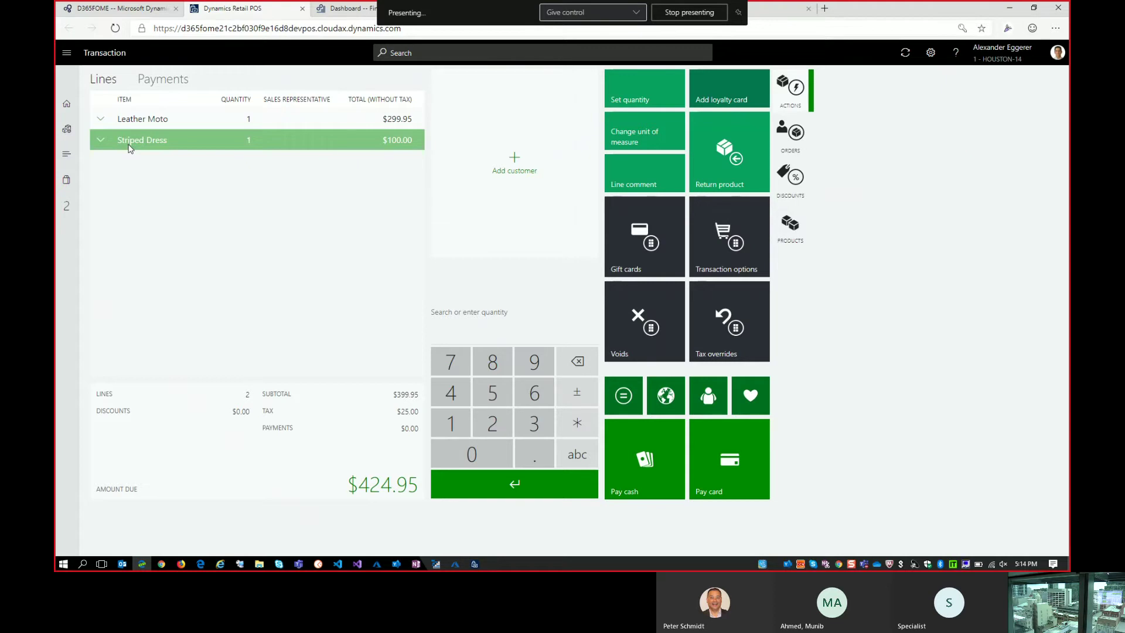
{"action": "left_click", "coordinate": [620, 396]}
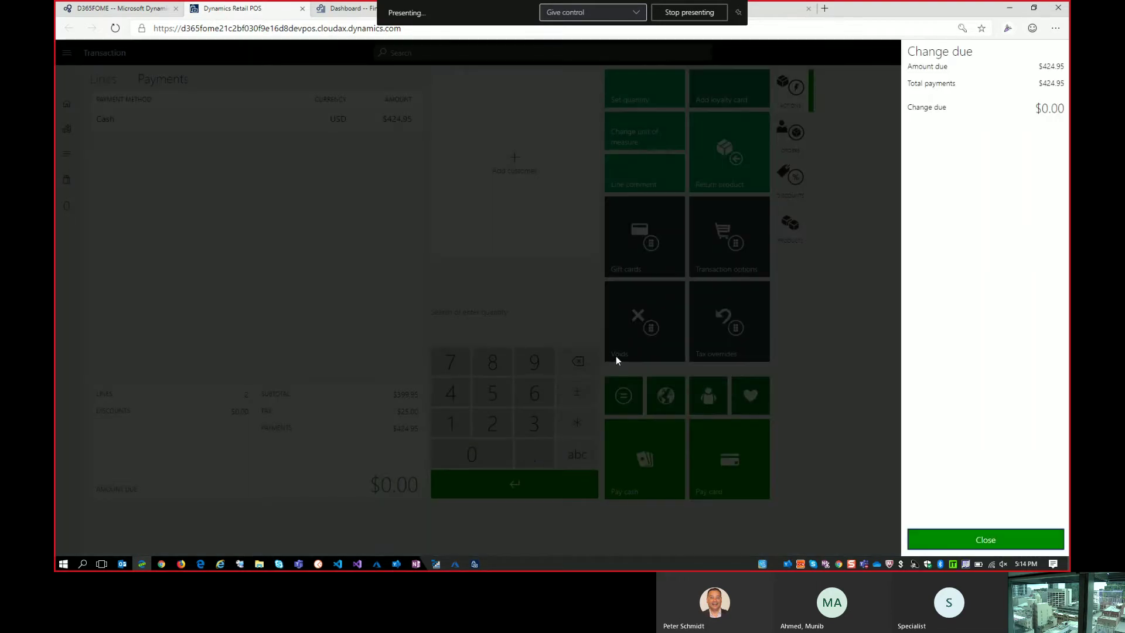
{"action": "left_click", "coordinate": [947, 547]}
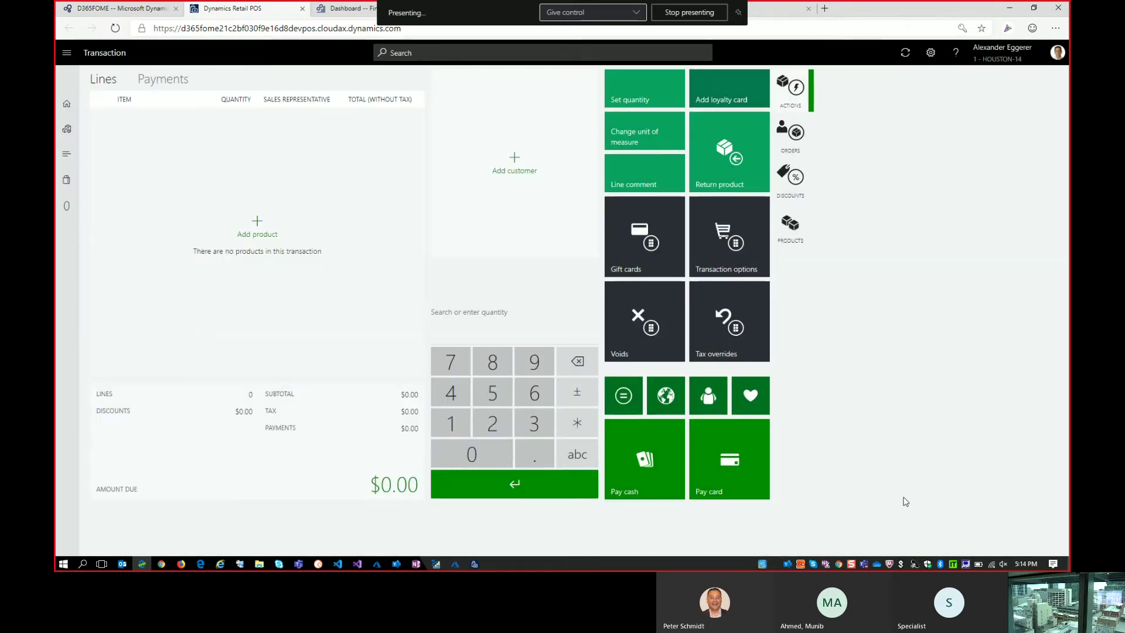
Add product 0001 to a new transaction and settle the exact amount due in cash.
{"action": "left_click", "coordinate": [494, 325]}
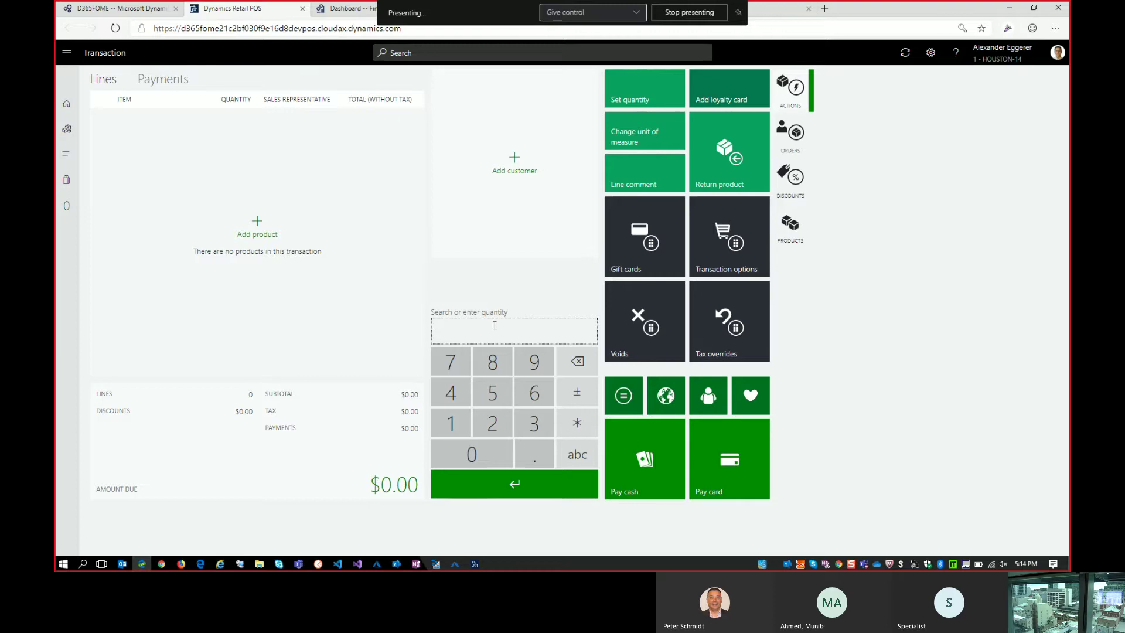
{"action": "type", "text": "0001"}
{"action": "key", "text": "Return"}
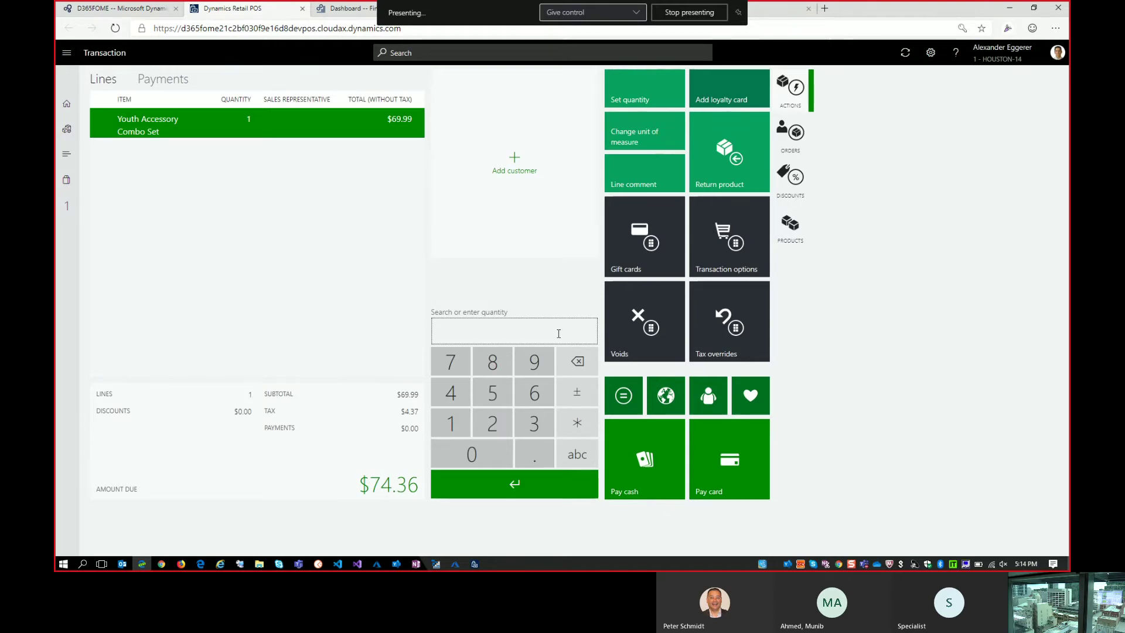
{"action": "left_click", "coordinate": [630, 398]}
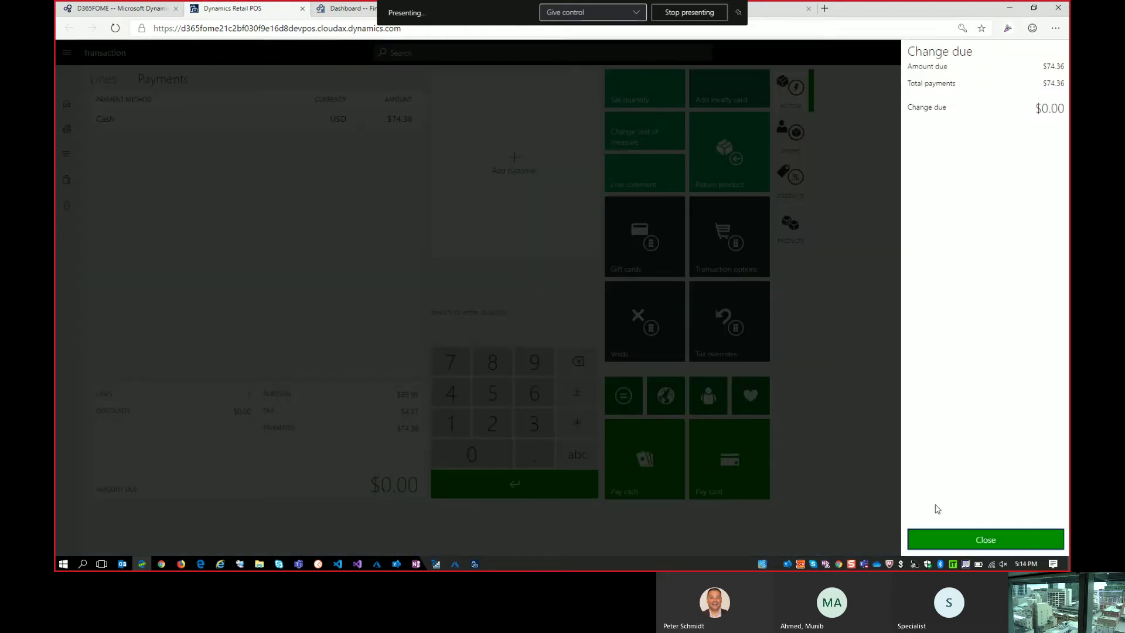
{"action": "left_click", "coordinate": [957, 540]}
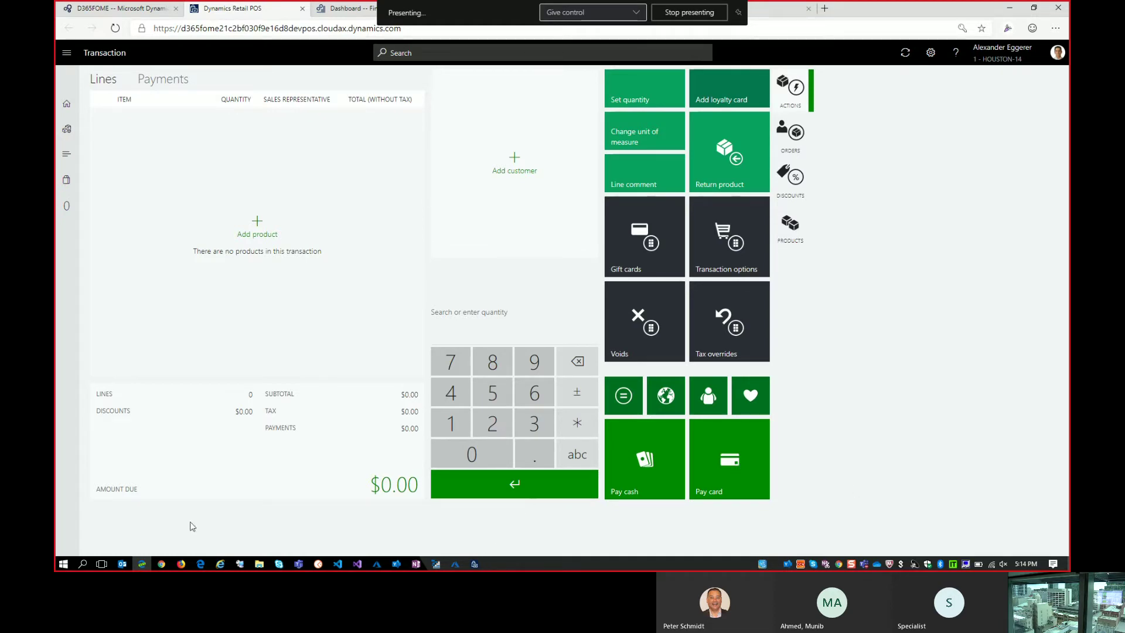
Launch the Retail Modern POS desktop app, look at its home page, and return to the Cloud POS browser window.
{"action": "left_click", "coordinate": [59, 562]}
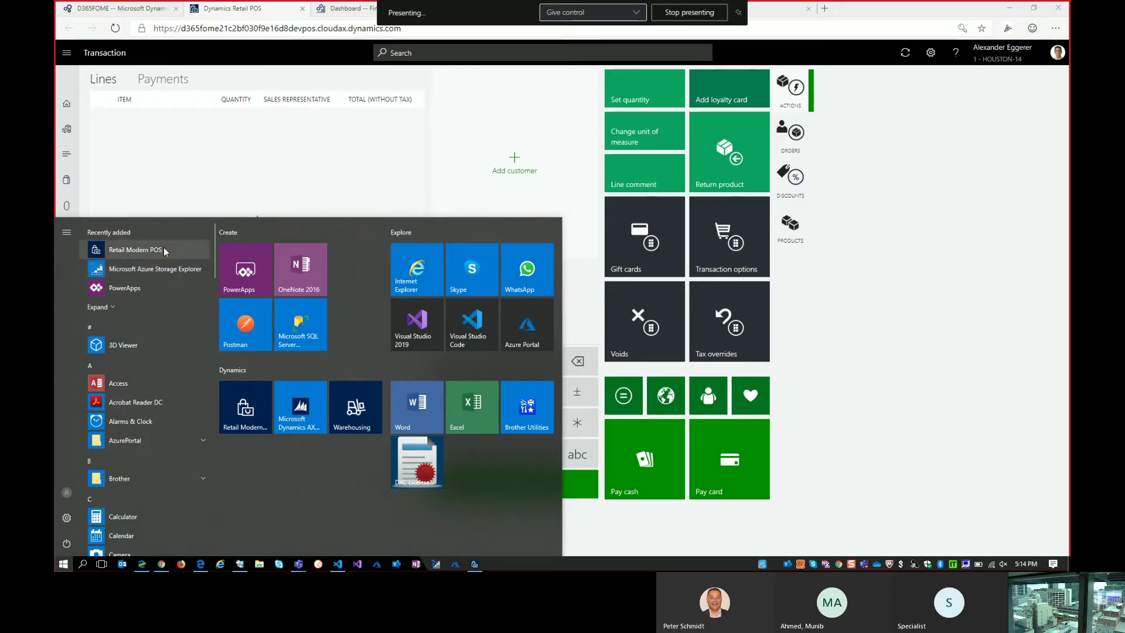
{"action": "left_click", "coordinate": [163, 250]}
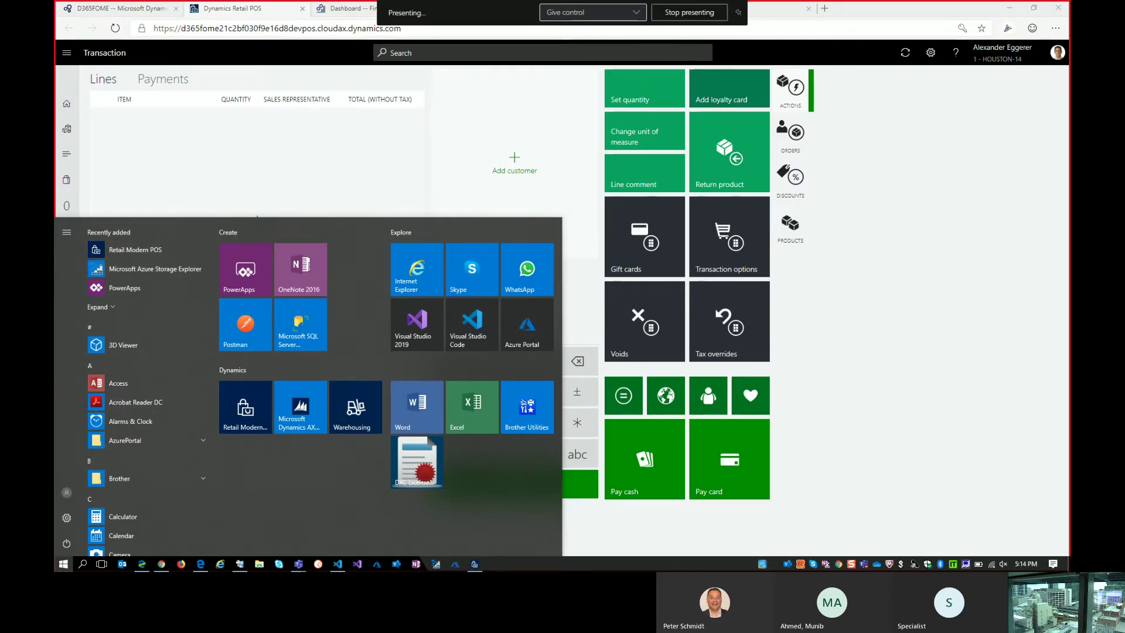
{"action": "left_click", "coordinate": [475, 564]}
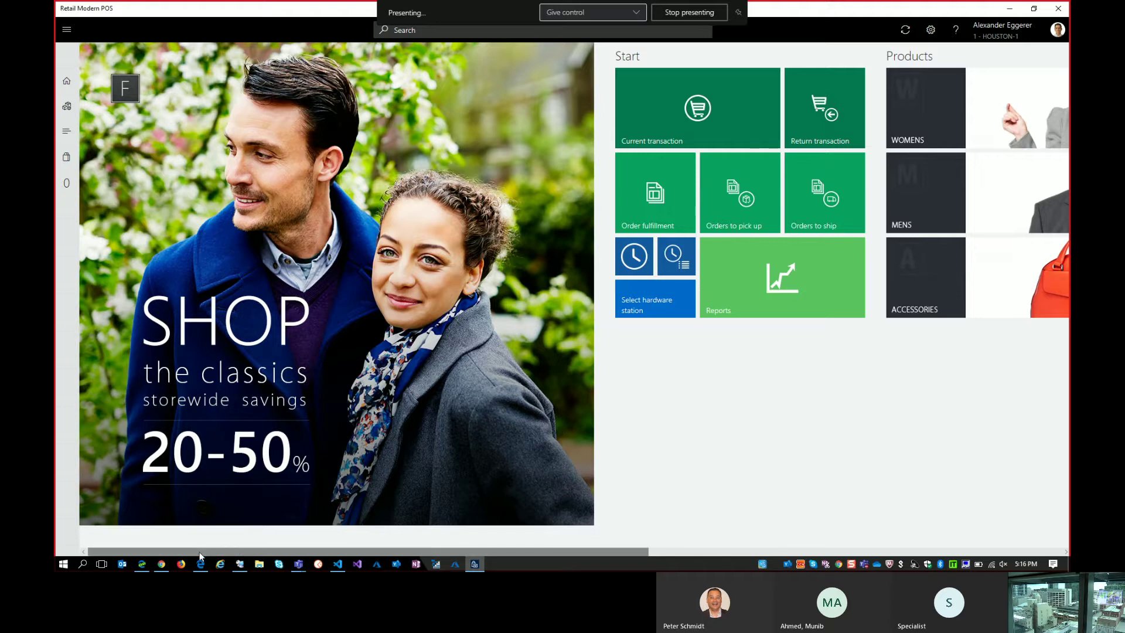
{"action": "left_click", "coordinate": [142, 563]}
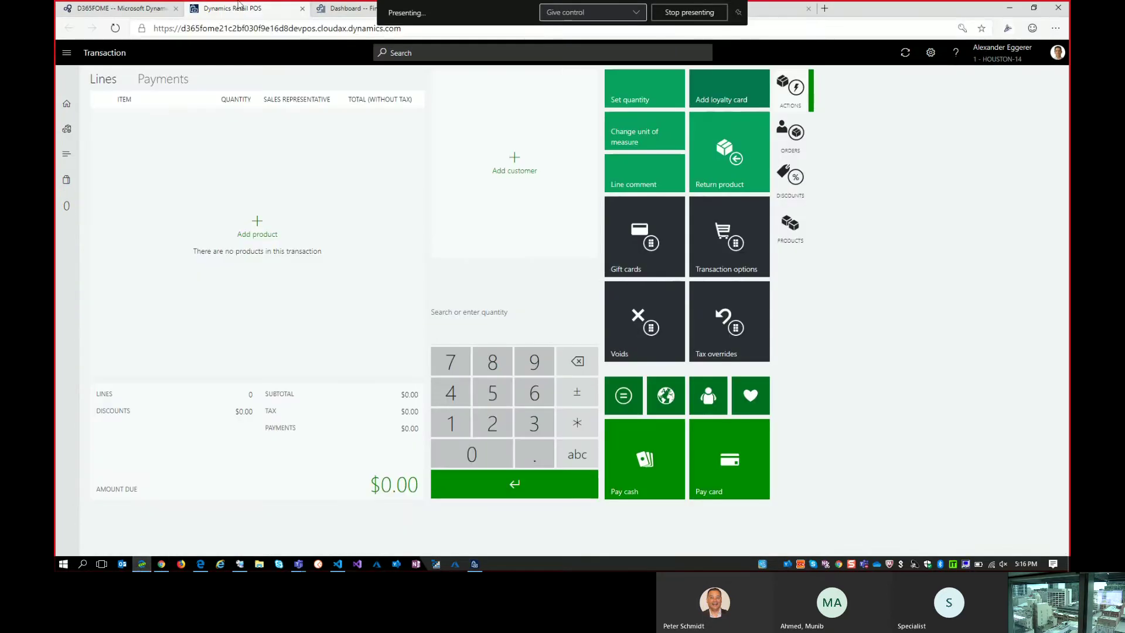
Switch to Finance and Operations and open the Customer service page from the Retail module's customer functions.
{"action": "left_click", "coordinate": [330, 9]}
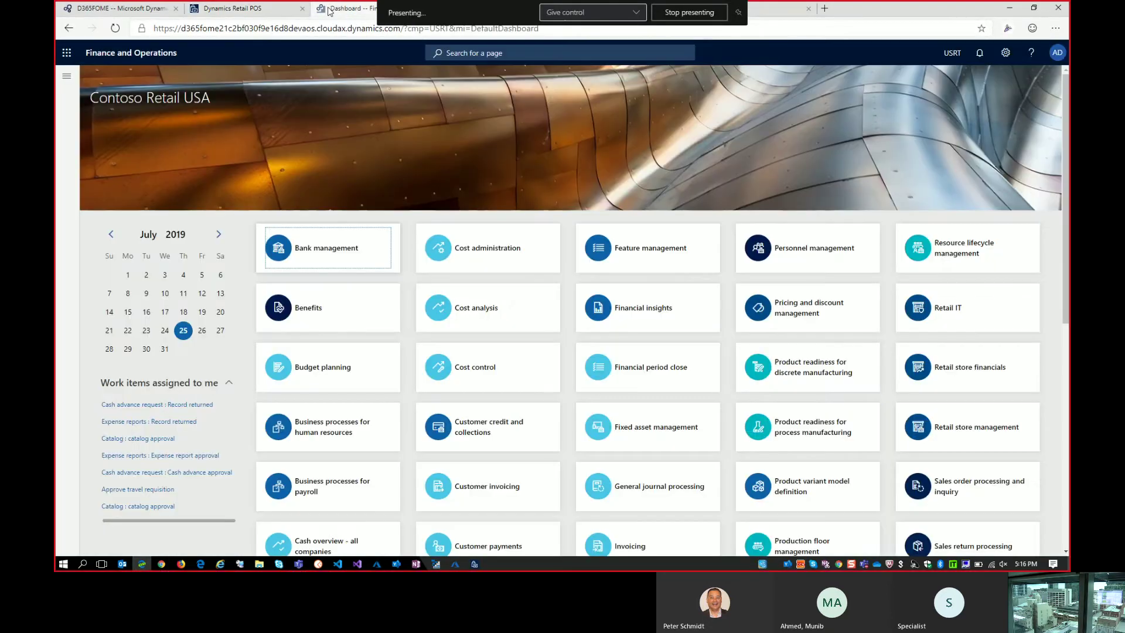
{"action": "left_click", "coordinate": [66, 76]}
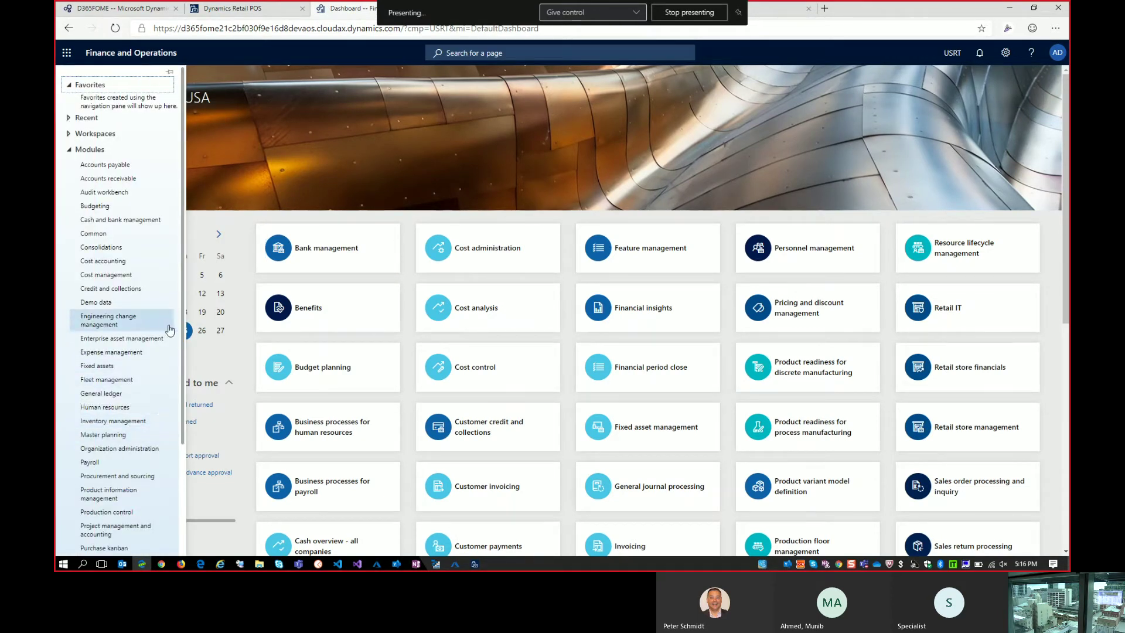
{"action": "left_click_drag", "start_coordinate": [184, 336], "coordinate": [186, 394]}
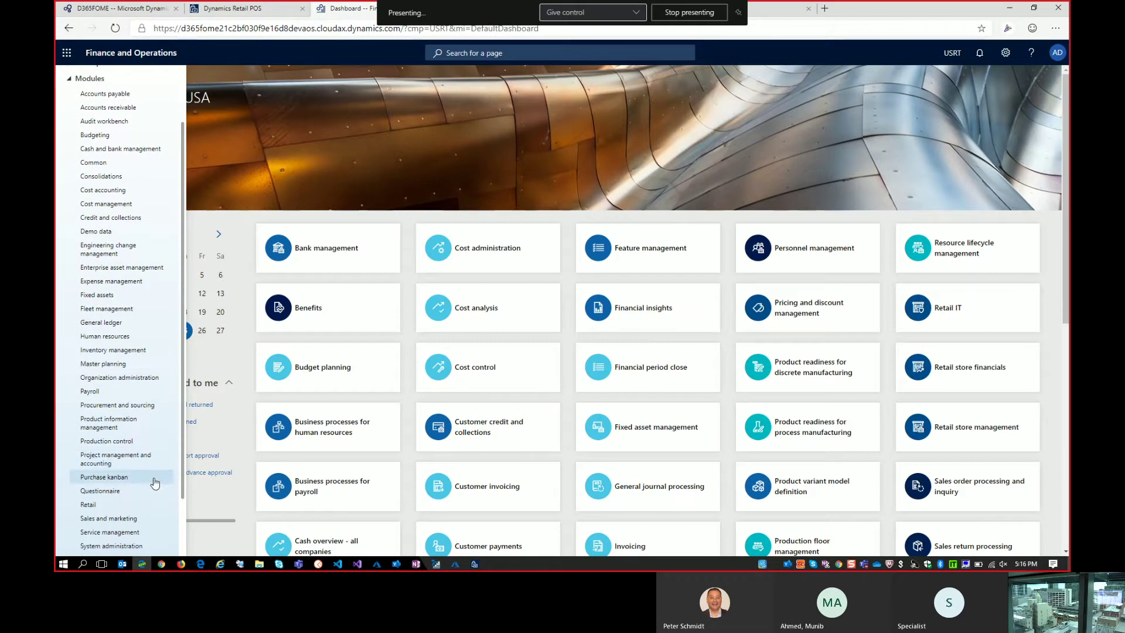
{"action": "left_click", "coordinate": [138, 507]}
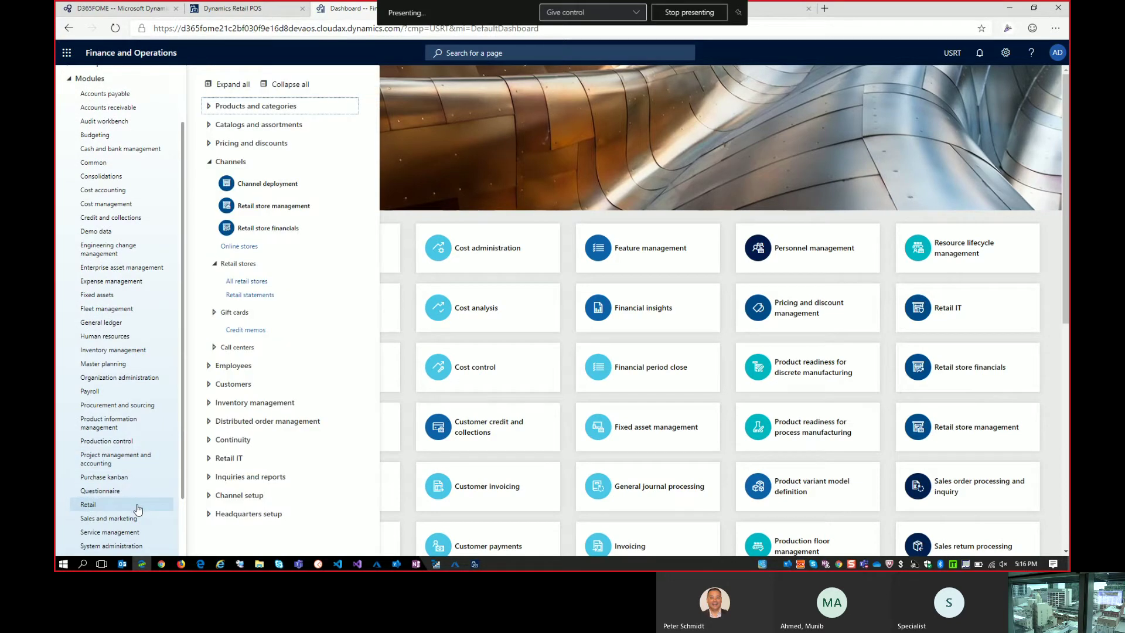
{"action": "left_click", "coordinate": [263, 264]}
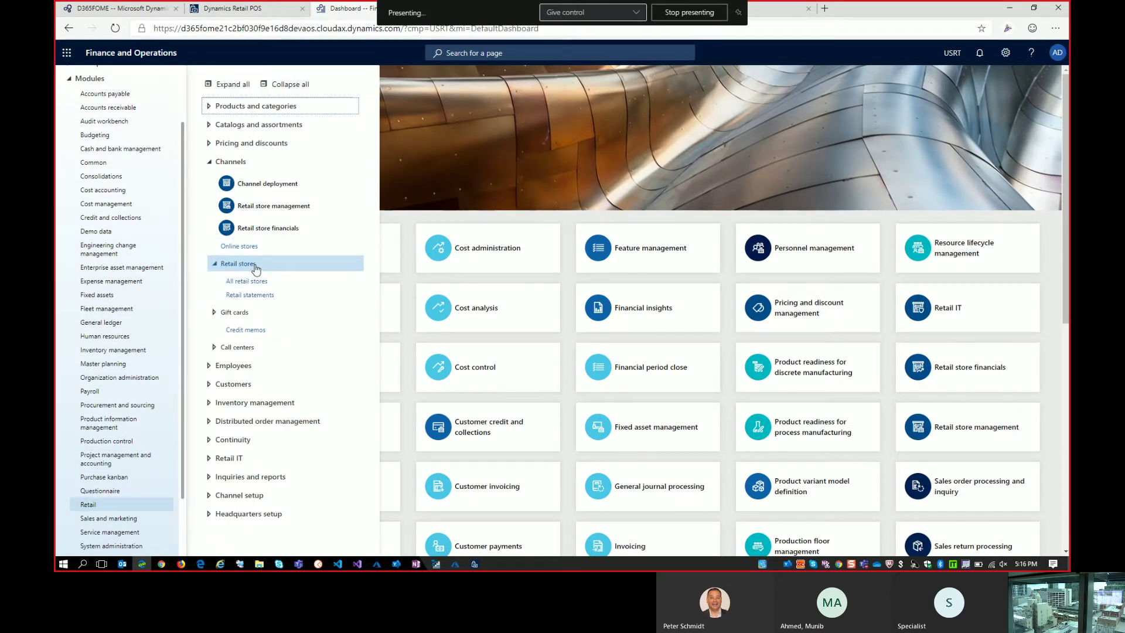
{"action": "left_click", "coordinate": [248, 385]}
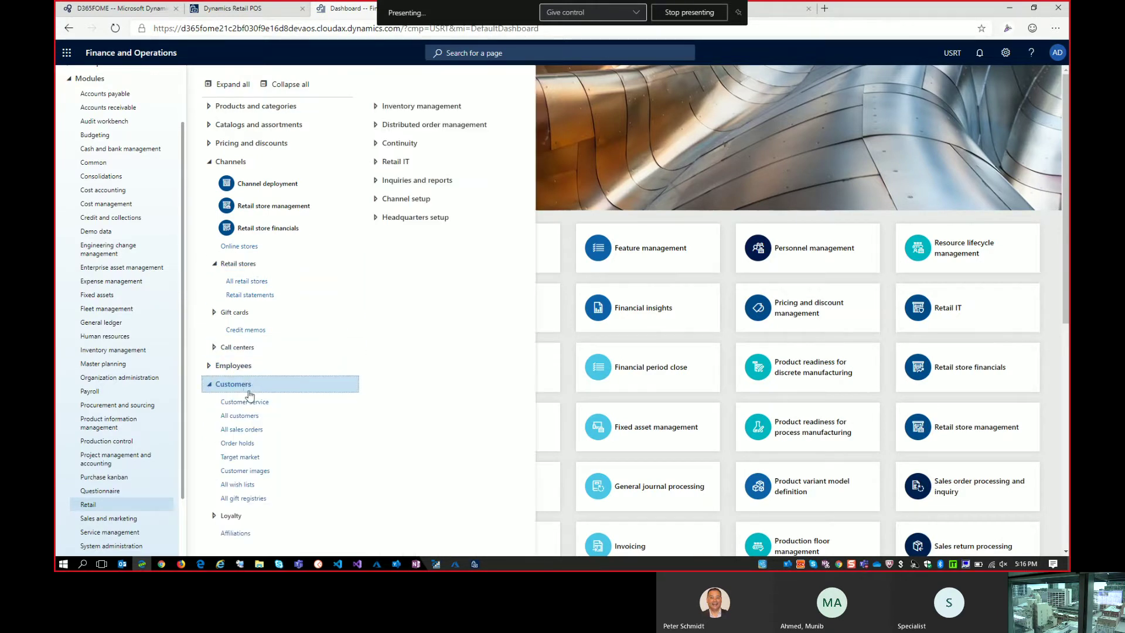
{"action": "left_click", "coordinate": [250, 402]}
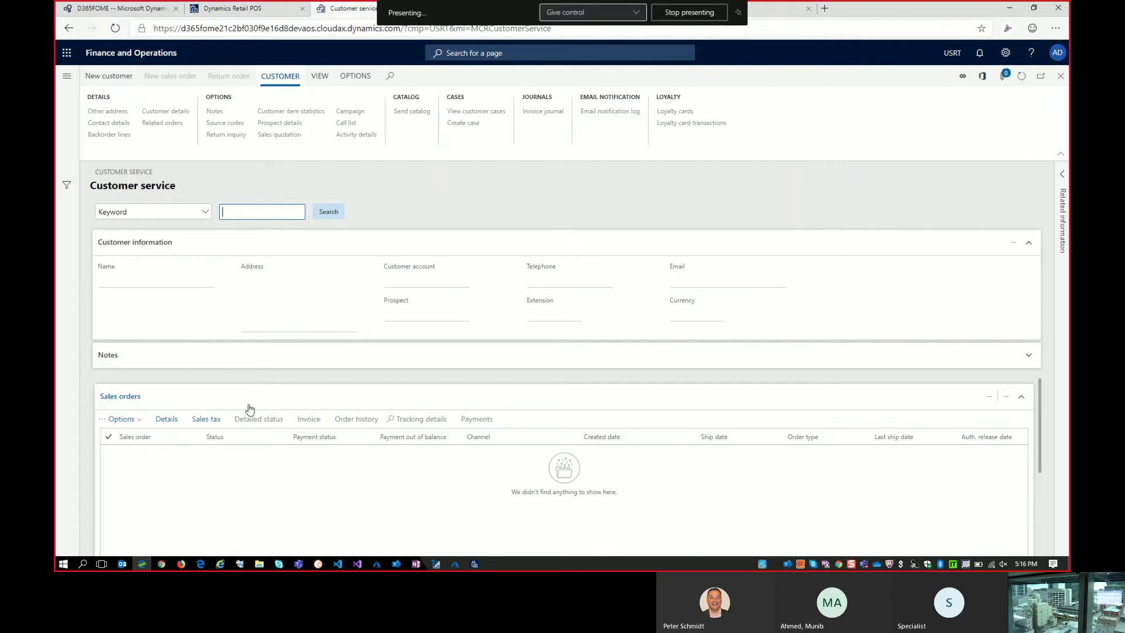
Search the customers by keyword with the first three letters of the customer's name and select the matching record.
{"action": "type", "text": "kar"}
{"action": "left_click", "coordinate": [337, 217]}
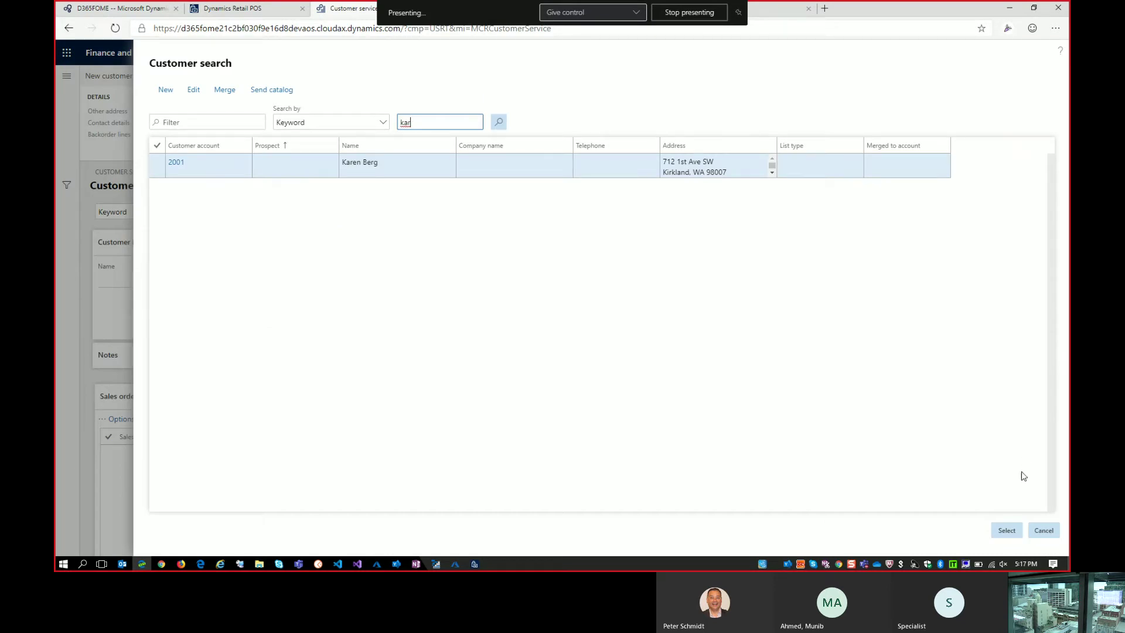
{"action": "left_click", "coordinate": [1008, 530]}
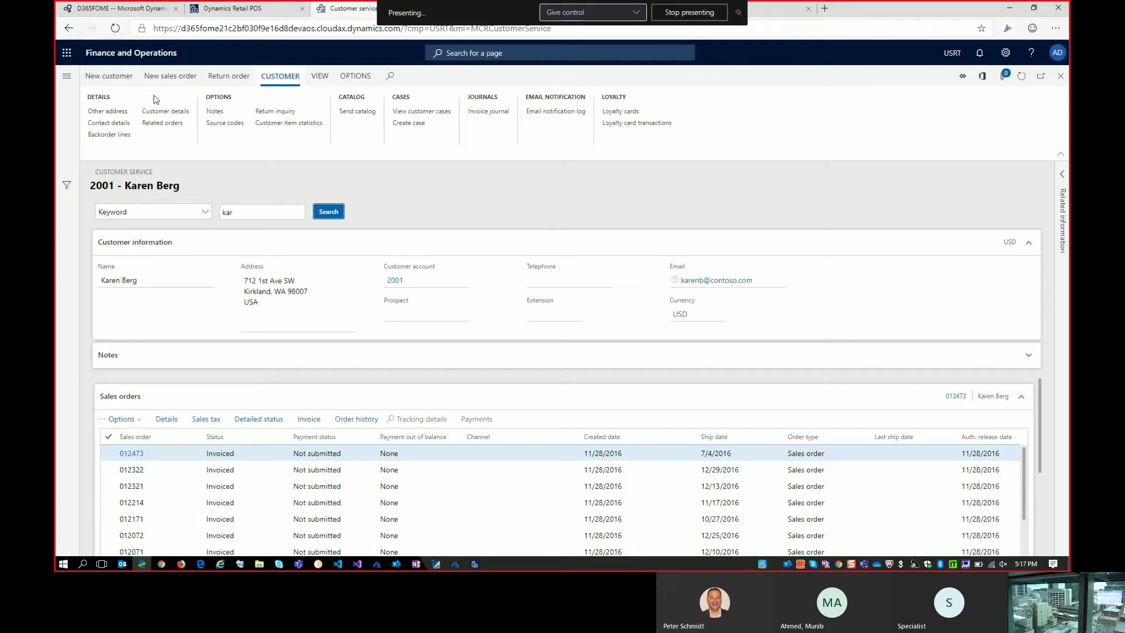
Try to create a new sales order for the selected customer, and reload the Customer service page.
{"action": "left_click", "coordinate": [180, 84]}
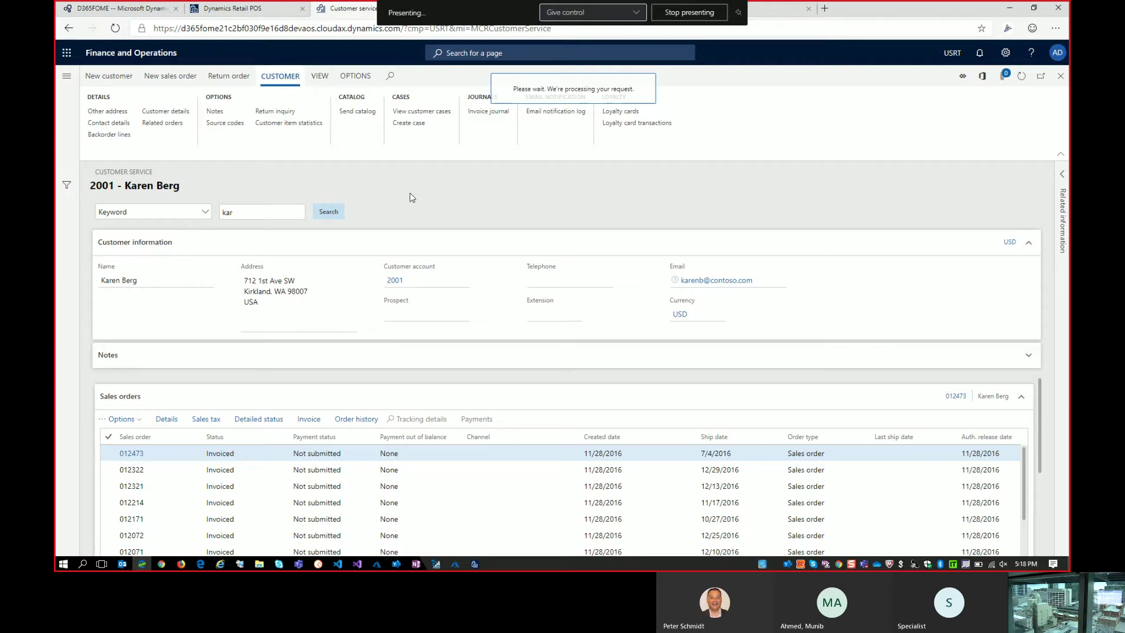
{"action": "left_click", "coordinate": [225, 29]}
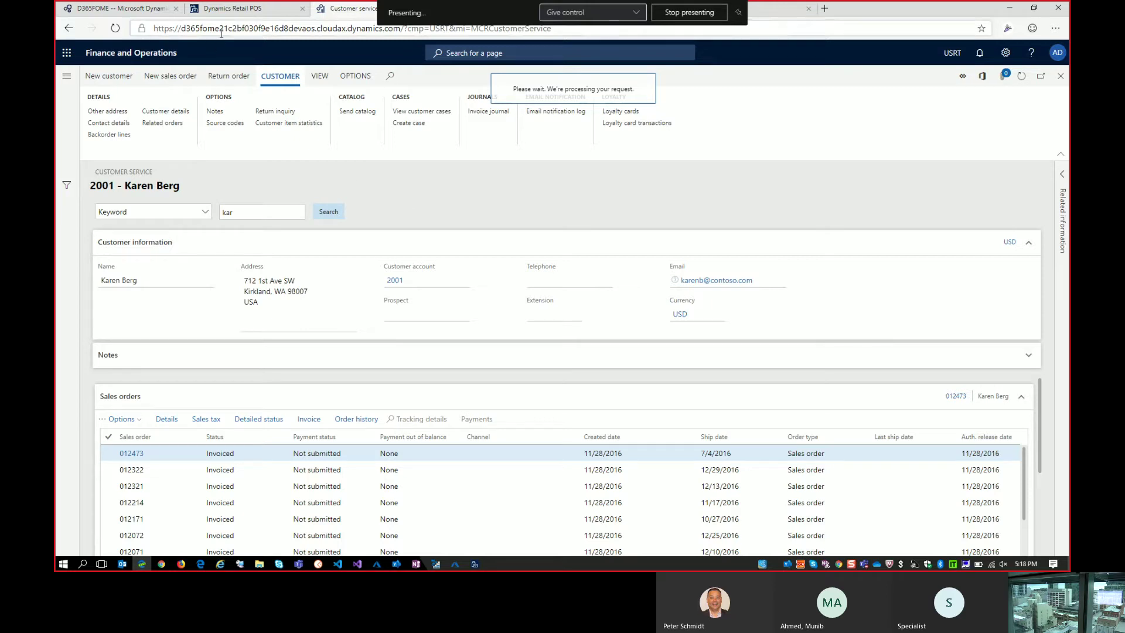
{"action": "key", "text": "Return"}
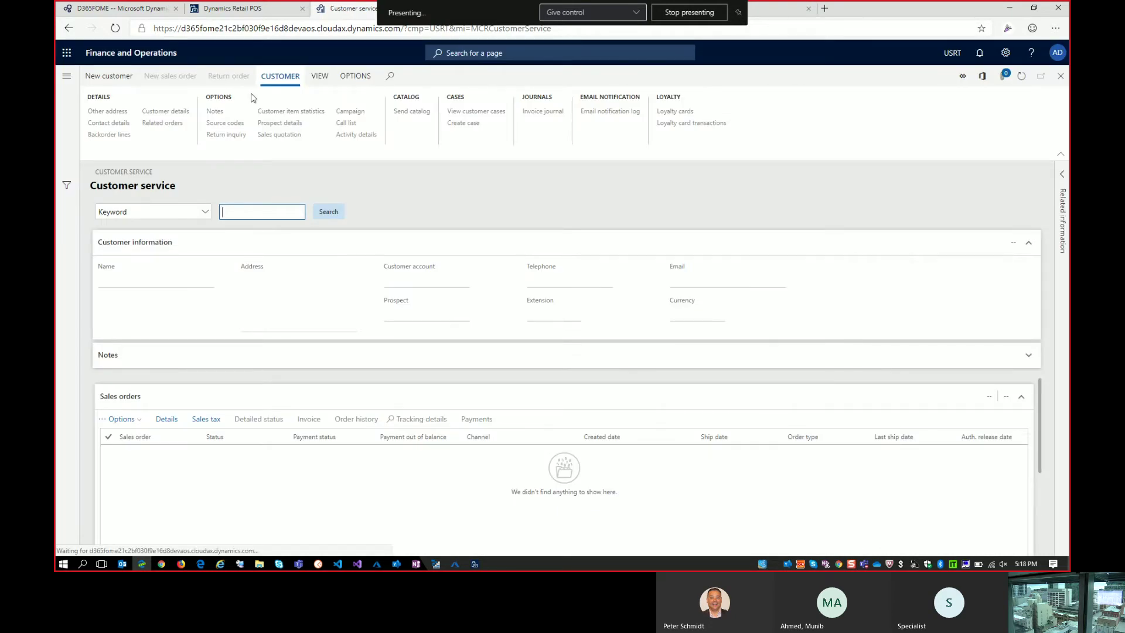
Search the customers by keyword with the customer's first name and select the matching record.
{"action": "type", "text": "kare"}
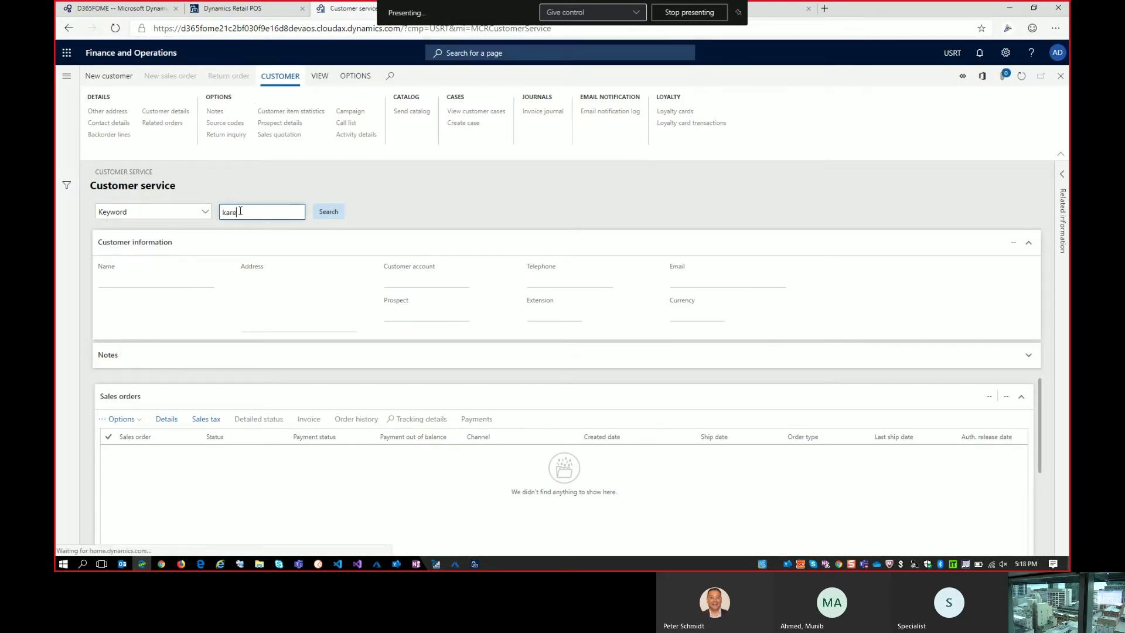
{"action": "type", "text": "n"}
{"action": "left_click", "coordinate": [341, 217]}
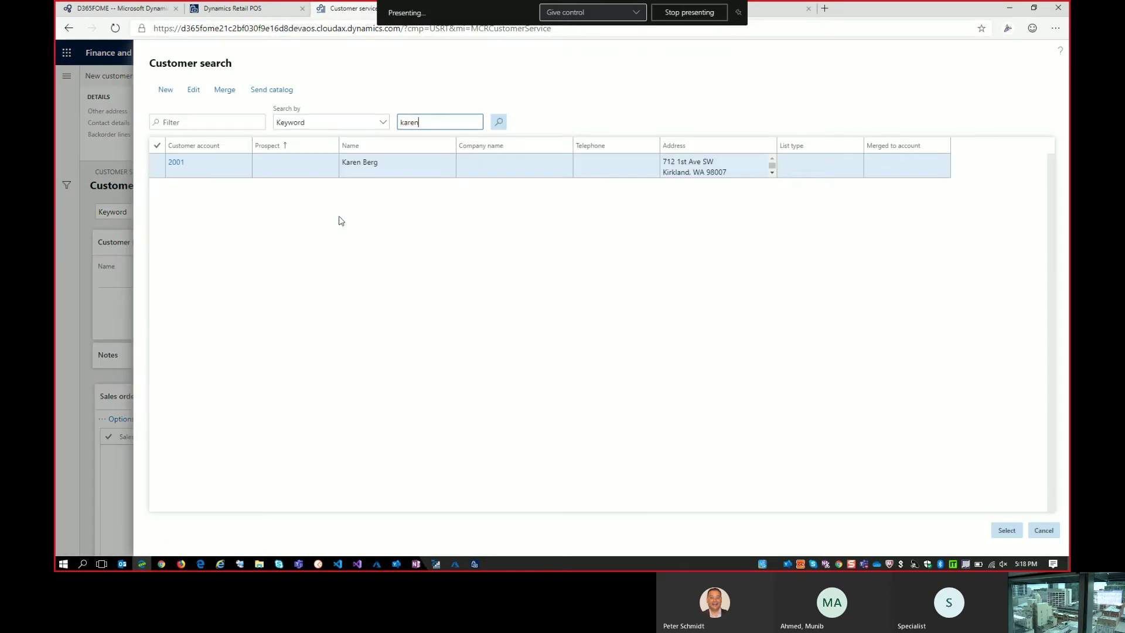
{"action": "left_click", "coordinate": [1005, 532]}
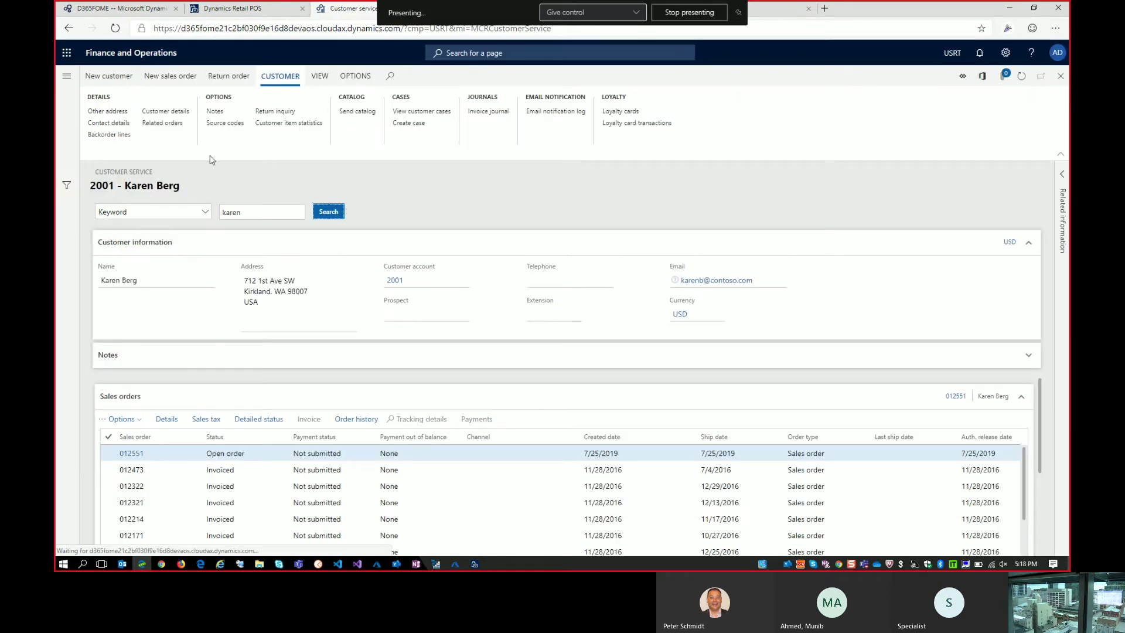
Create a new sales order for the selected customer with a line for item 0001, quantity 10, and save it.
{"action": "left_click", "coordinate": [184, 78]}
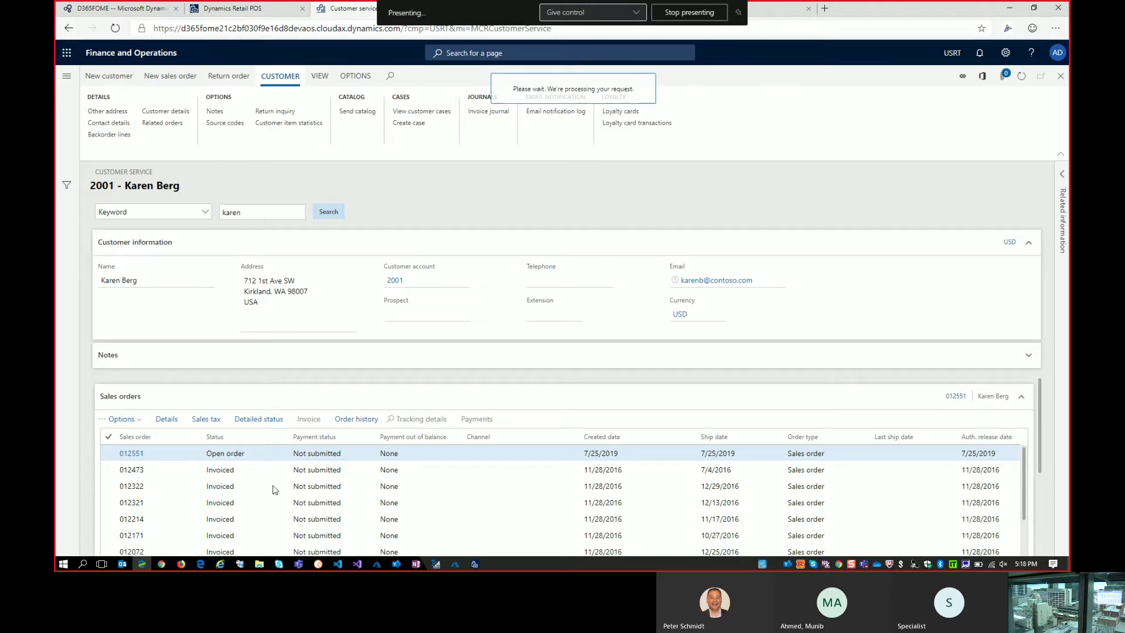
{"action": "type", "text": "00"}
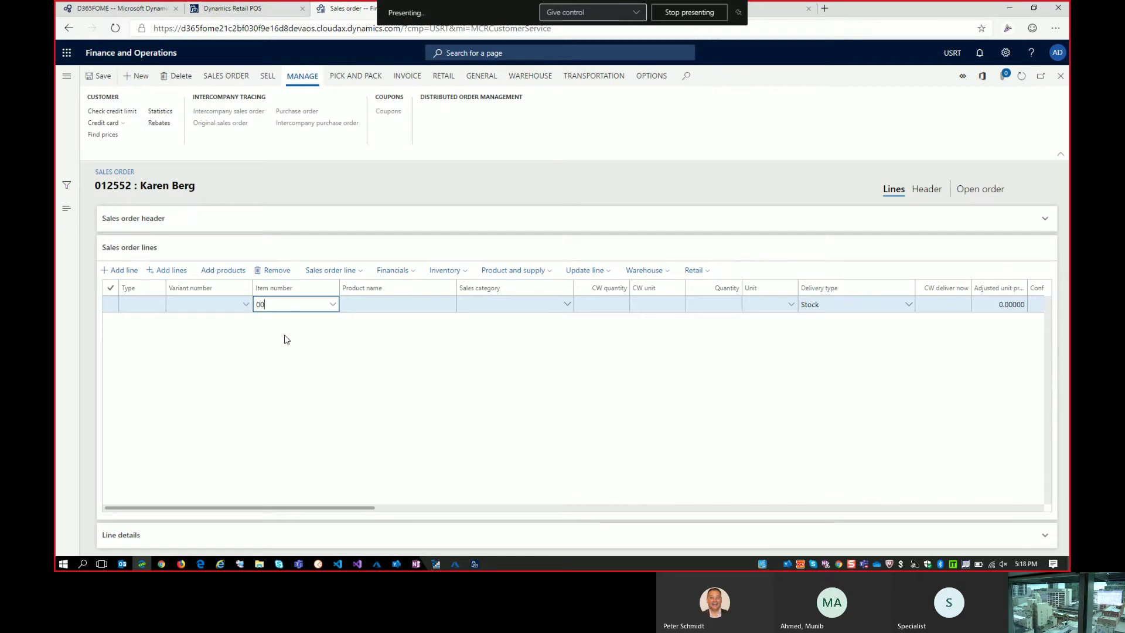
{"action": "type", "text": "01"}
{"action": "key", "text": "Tab"}
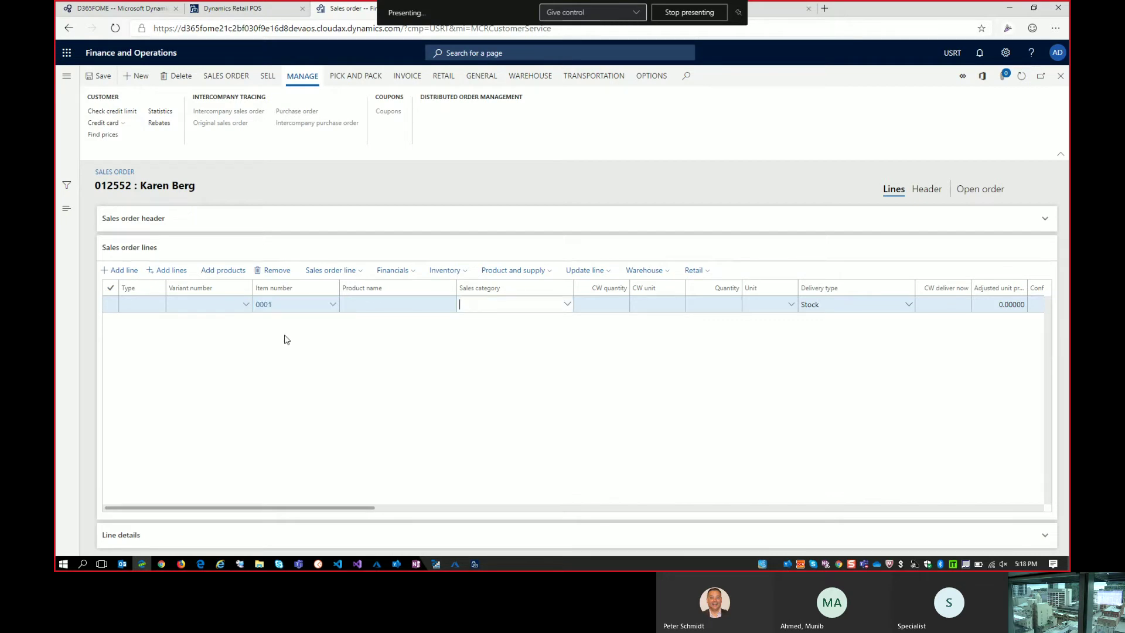
{"action": "left_click", "coordinate": [691, 302]}
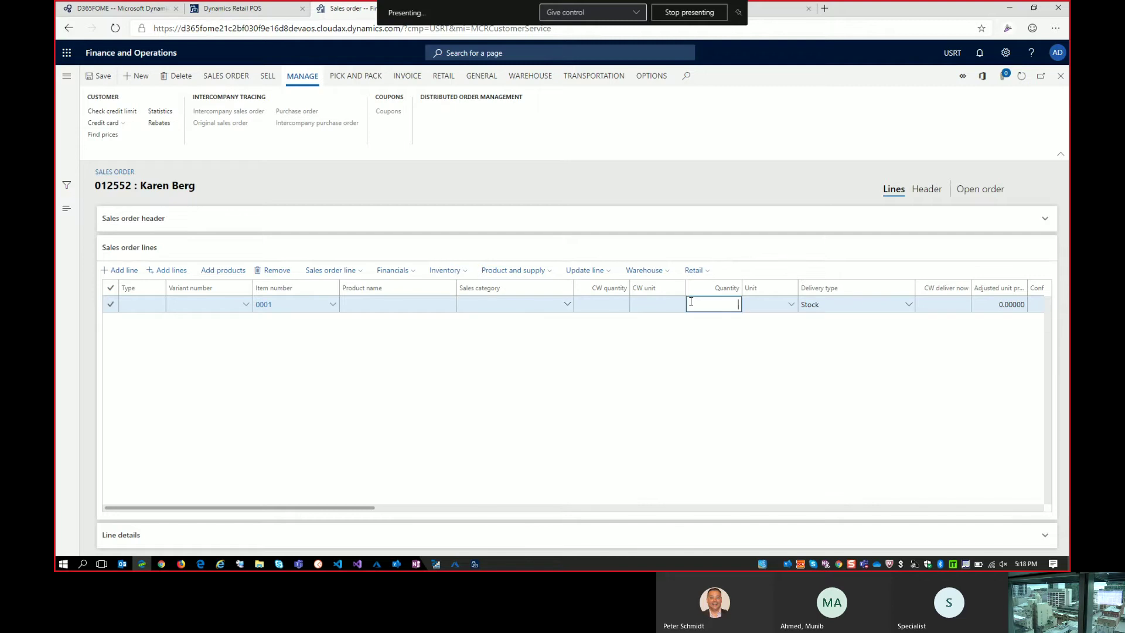
{"action": "type", "text": "10"}
{"action": "key", "text": "Tab"}
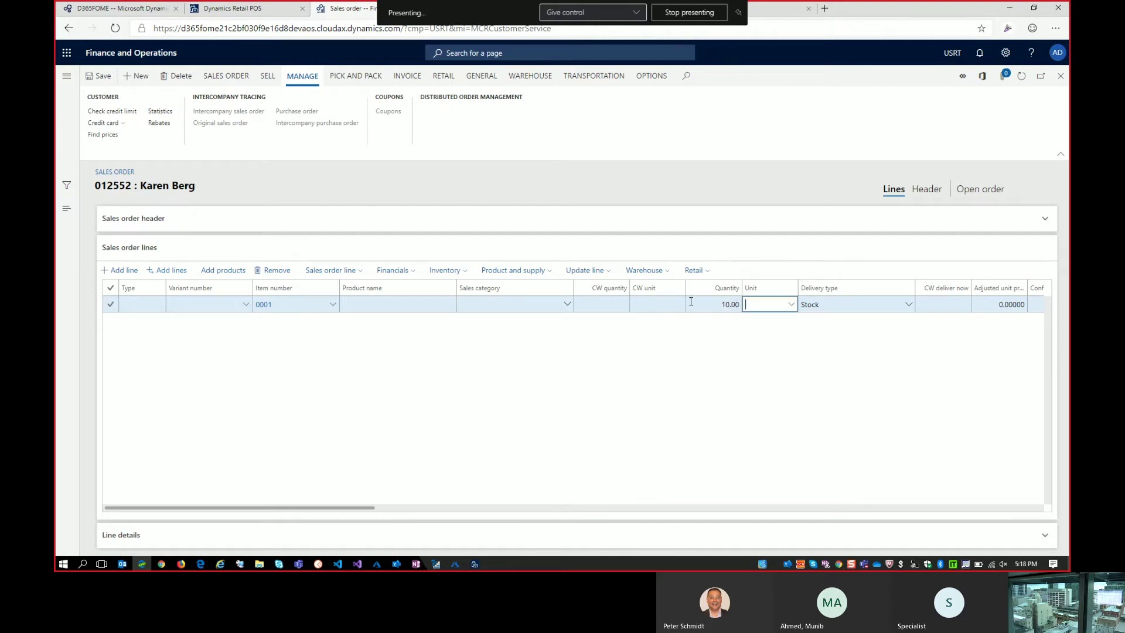
{"action": "left_click", "coordinate": [103, 76]}
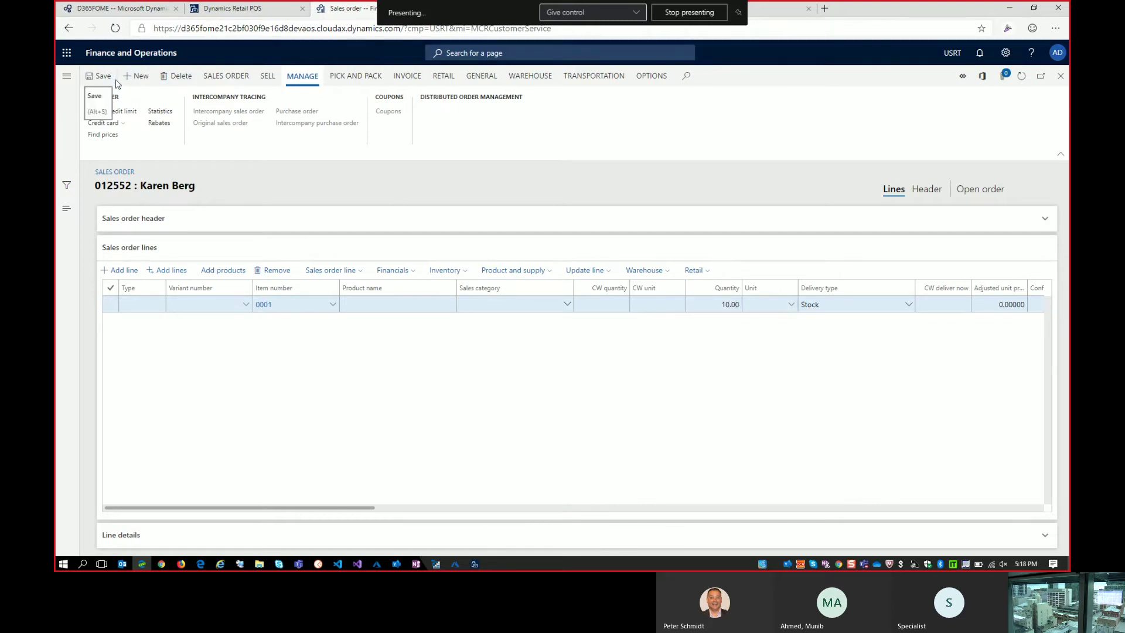
{"action": "left_click", "coordinate": [102, 79]}
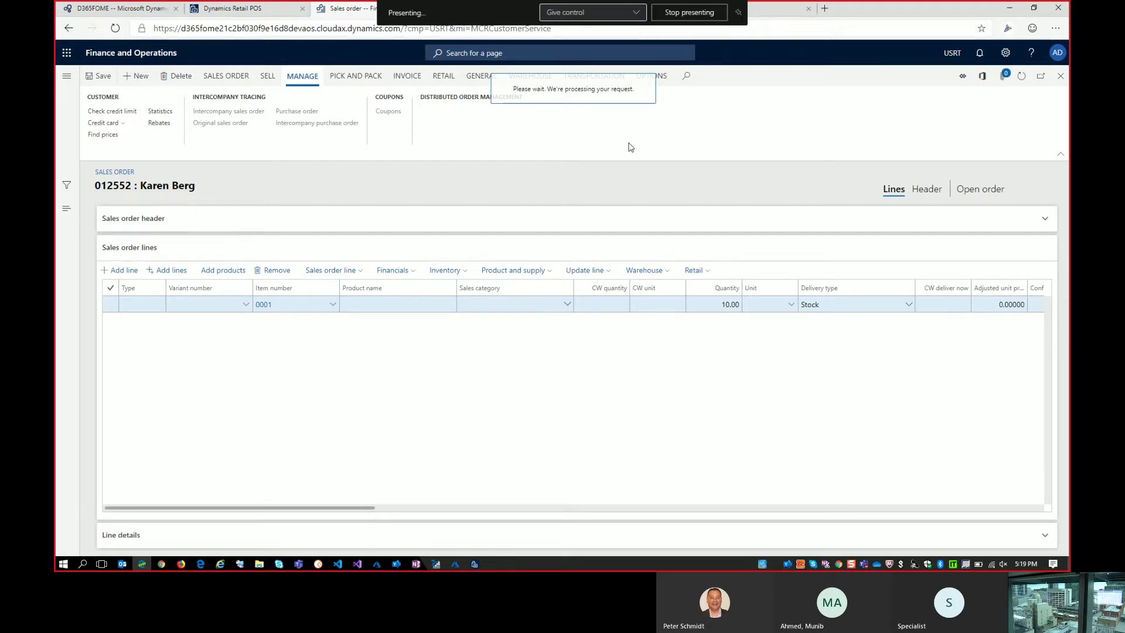
{"action": "type", "text": "Ea"}
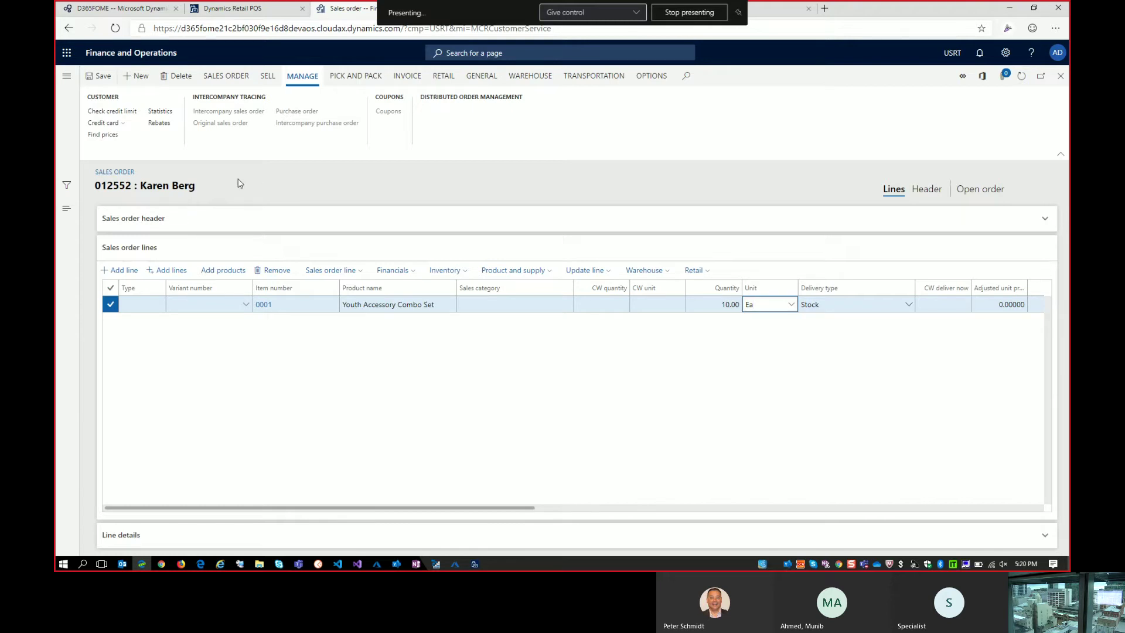
Highlight the new sales order's number, switch to Retail Modern POS, and open Order fulfillment to compare its lines with the order.
{"action": "double_click", "coordinate": [122, 185]}
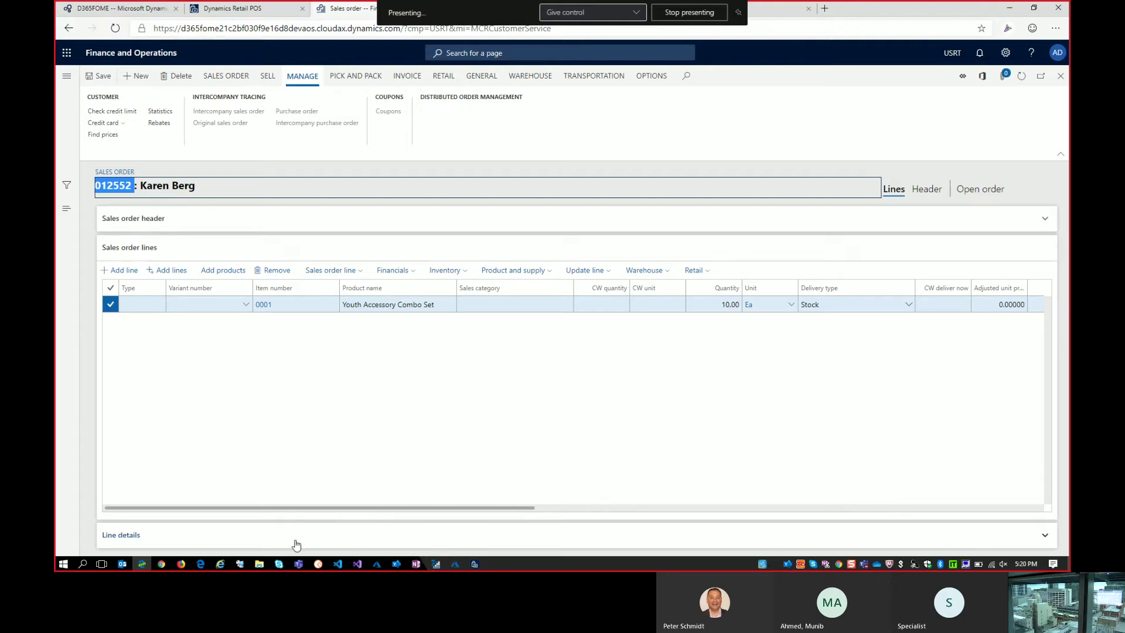
{"action": "left_click", "coordinate": [475, 563]}
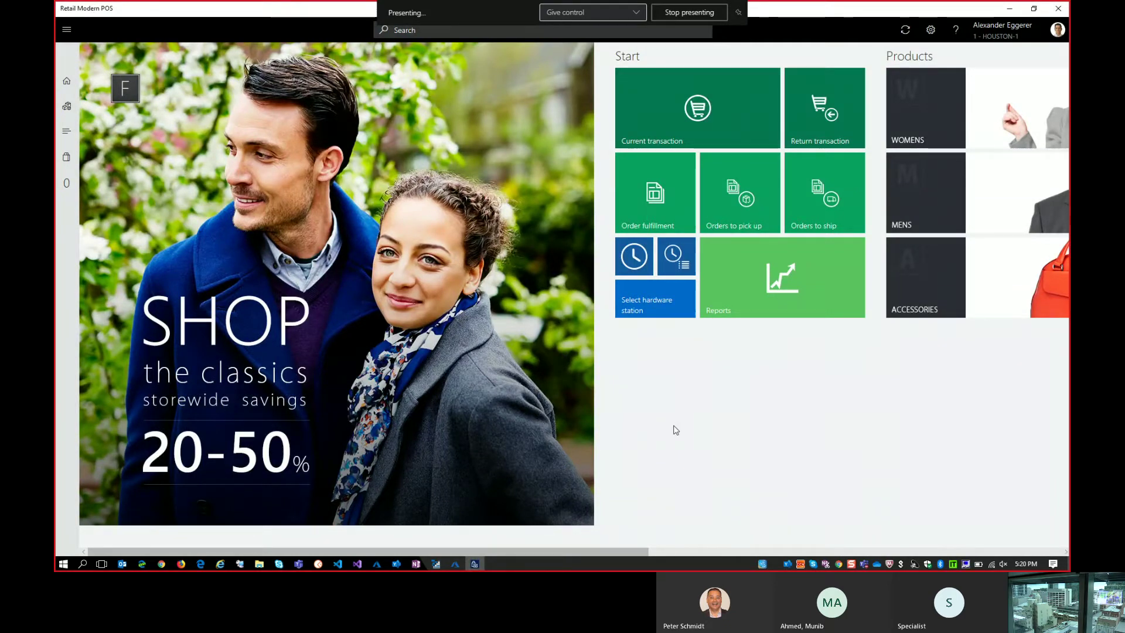
{"action": "scroll", "coordinate": [604, 551], "scroll_direction": "down", "scroll_amount": 1}
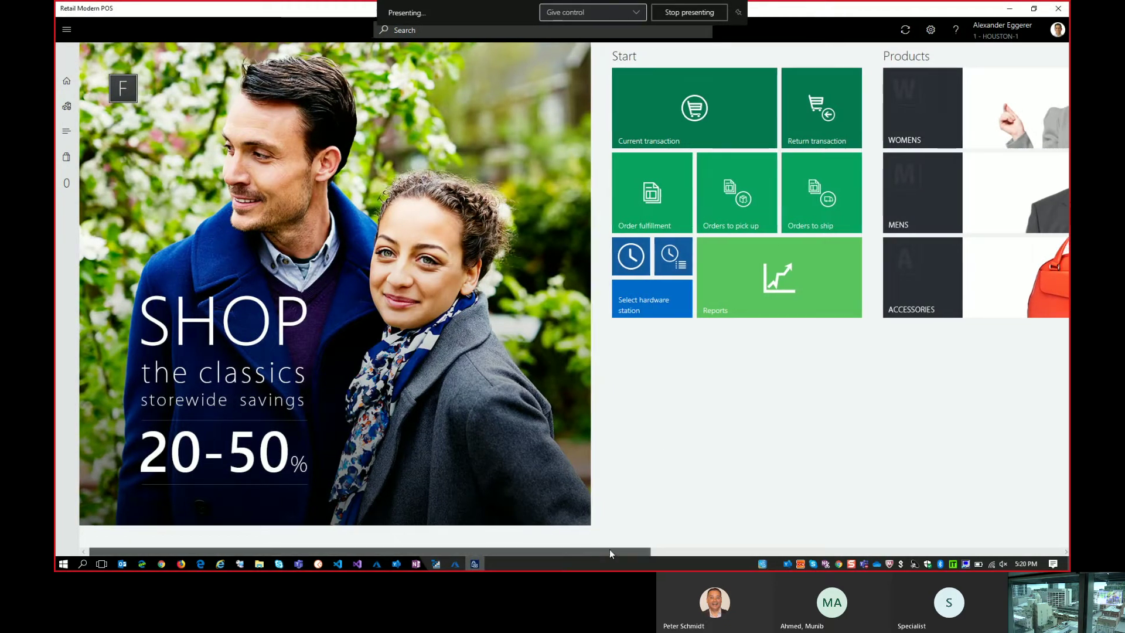
{"action": "left_click_drag", "start_coordinate": [627, 553], "coordinate": [772, 551]}
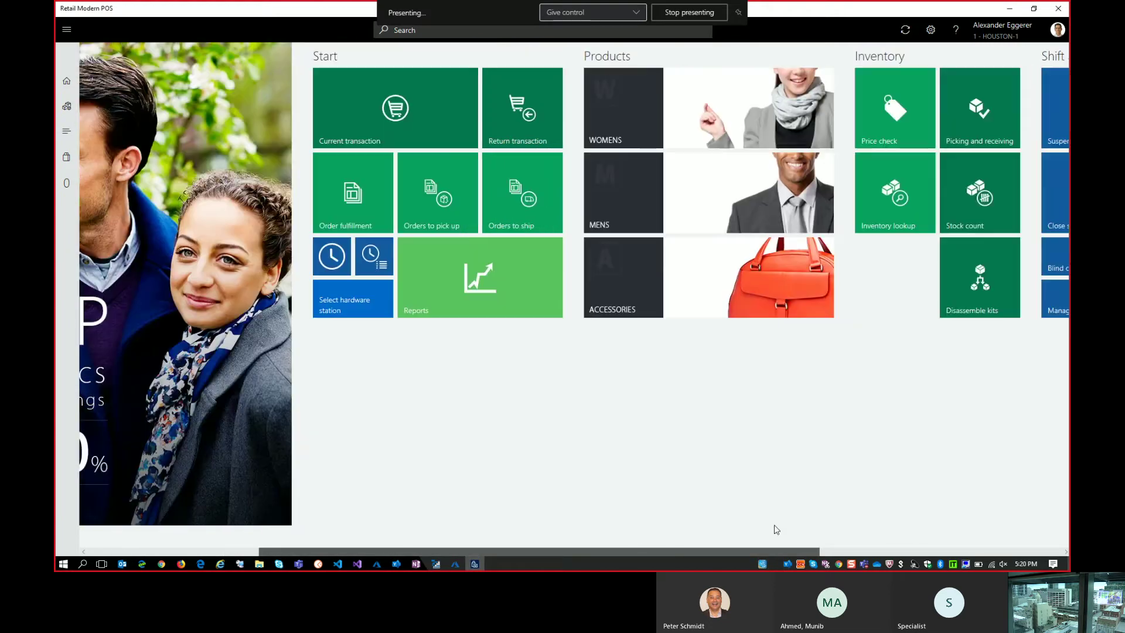
{"action": "left_click", "coordinate": [359, 184]}
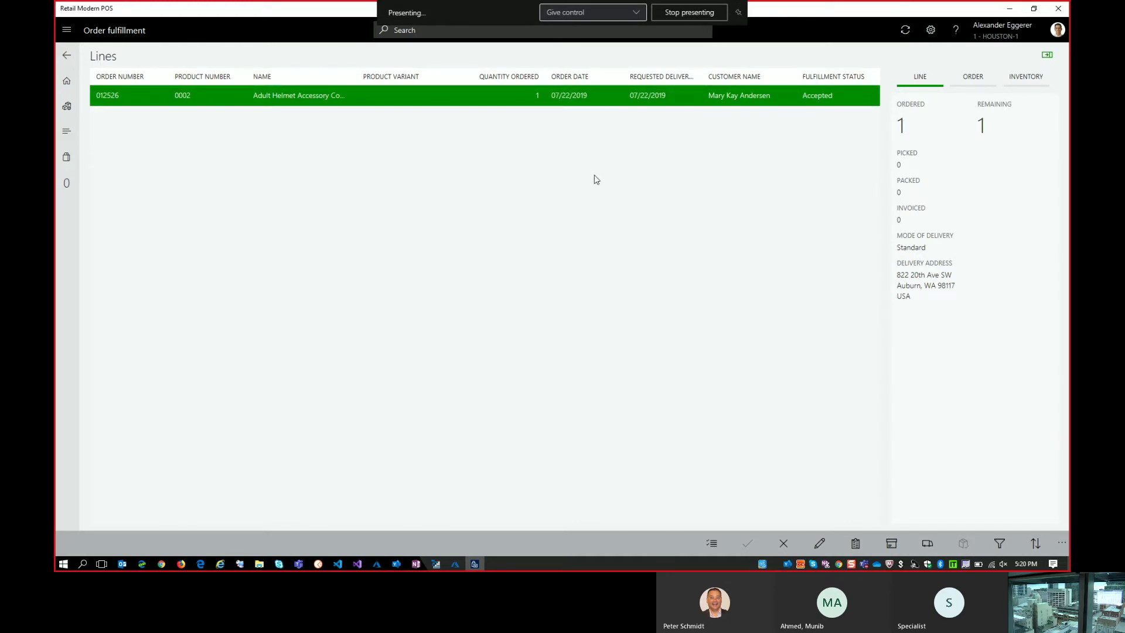
{"action": "key", "text": "alt+Tab"}
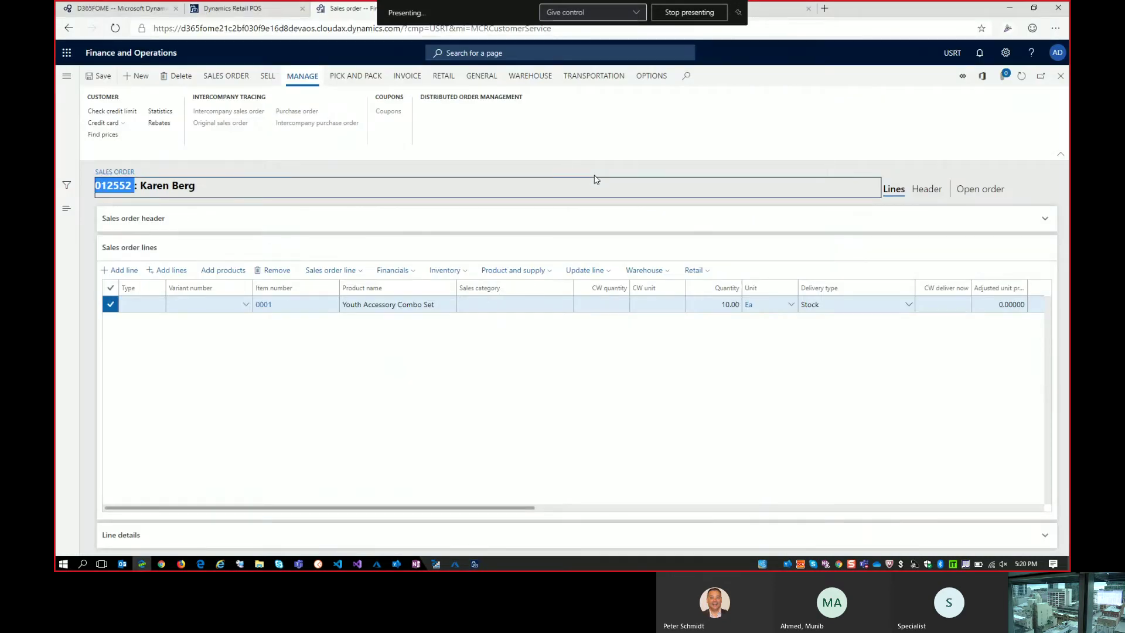
{"action": "key", "text": "alt+Tab"}
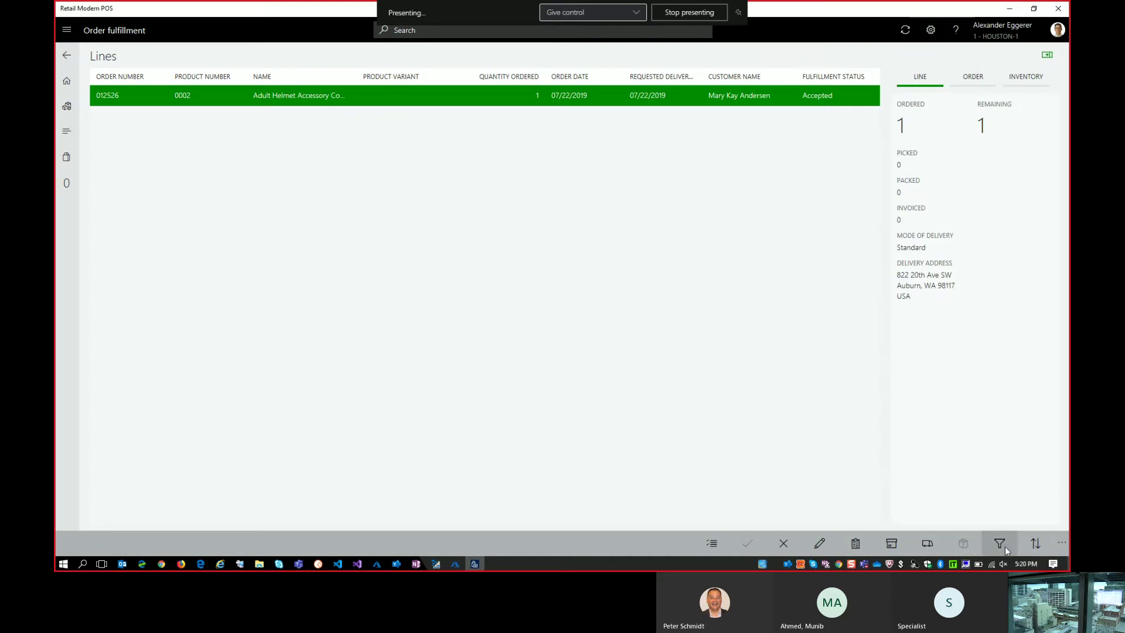
Filter the order fulfillment lines by customer name using the customer's first name.
{"action": "left_click", "coordinate": [1000, 543]}
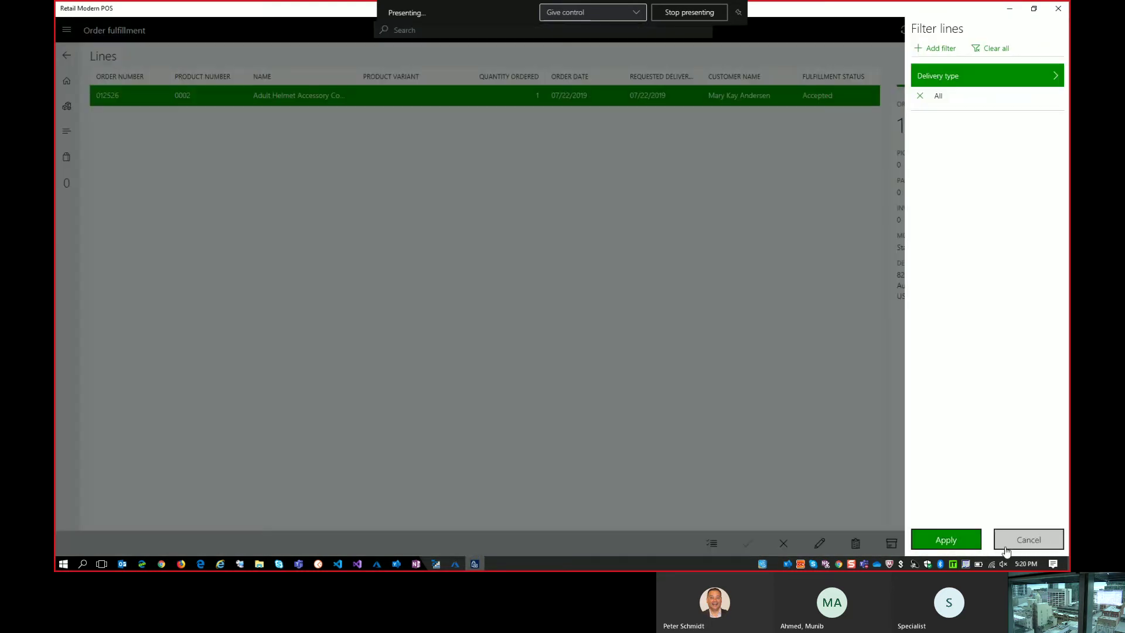
{"action": "left_click", "coordinate": [935, 51]}
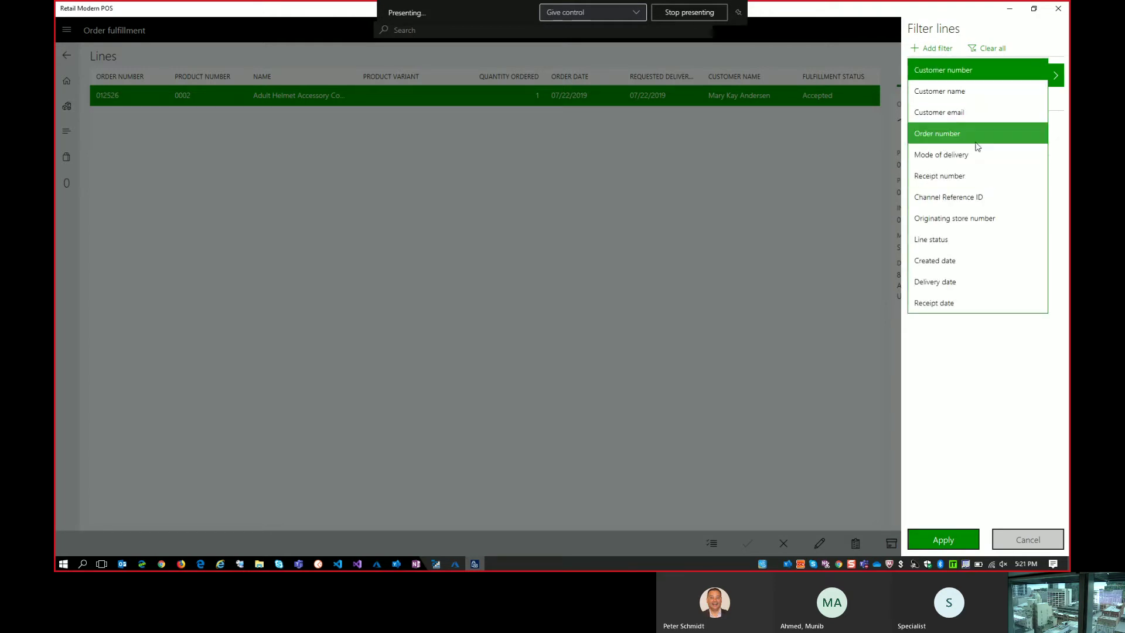
{"action": "left_click", "coordinate": [963, 93]}
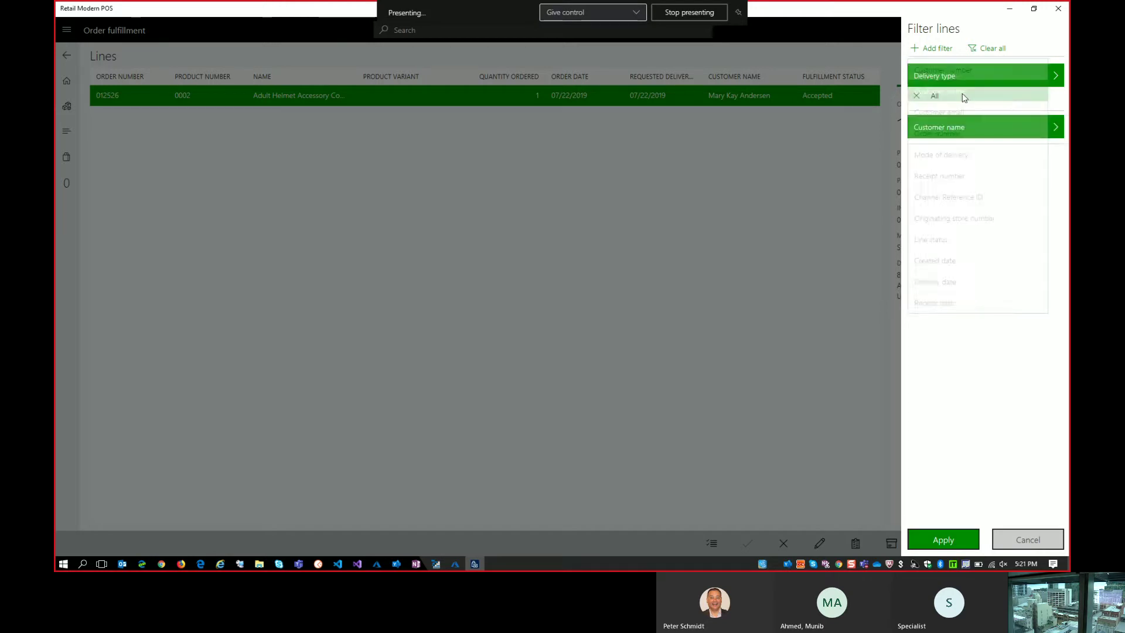
{"action": "type", "text": "karen"}
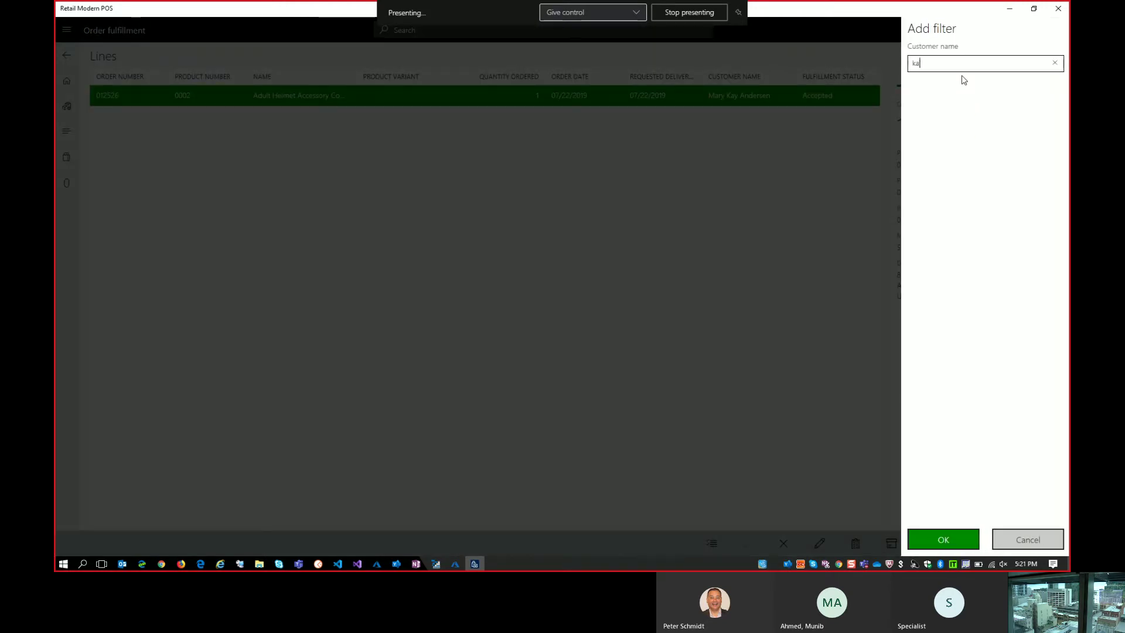
{"action": "left_click", "coordinate": [943, 539]}
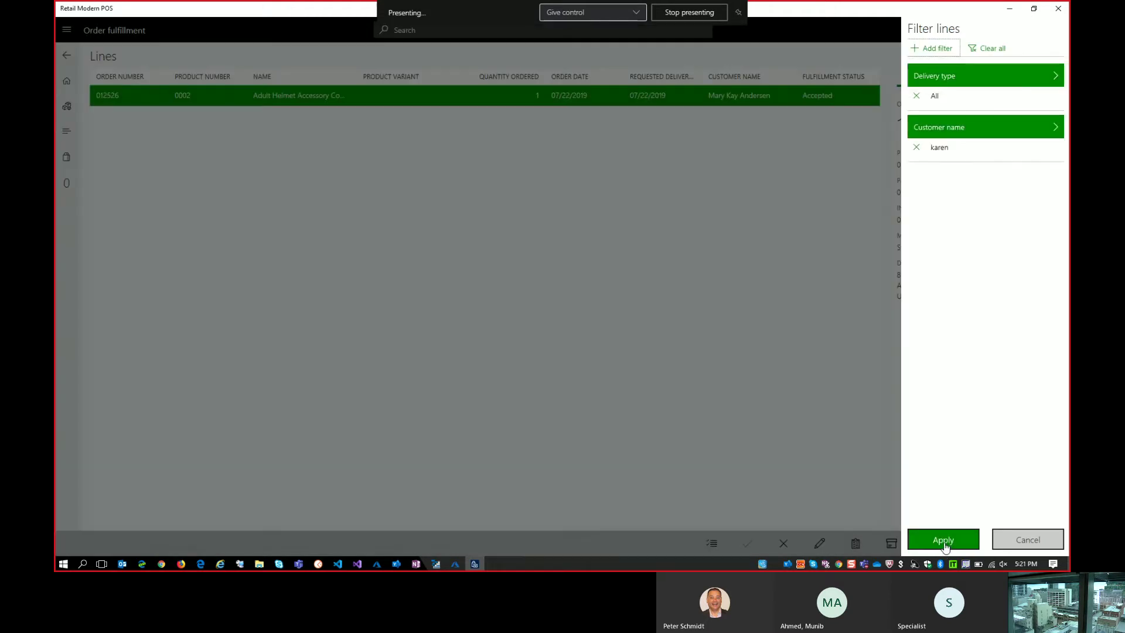
{"action": "left_click", "coordinate": [943, 539]}
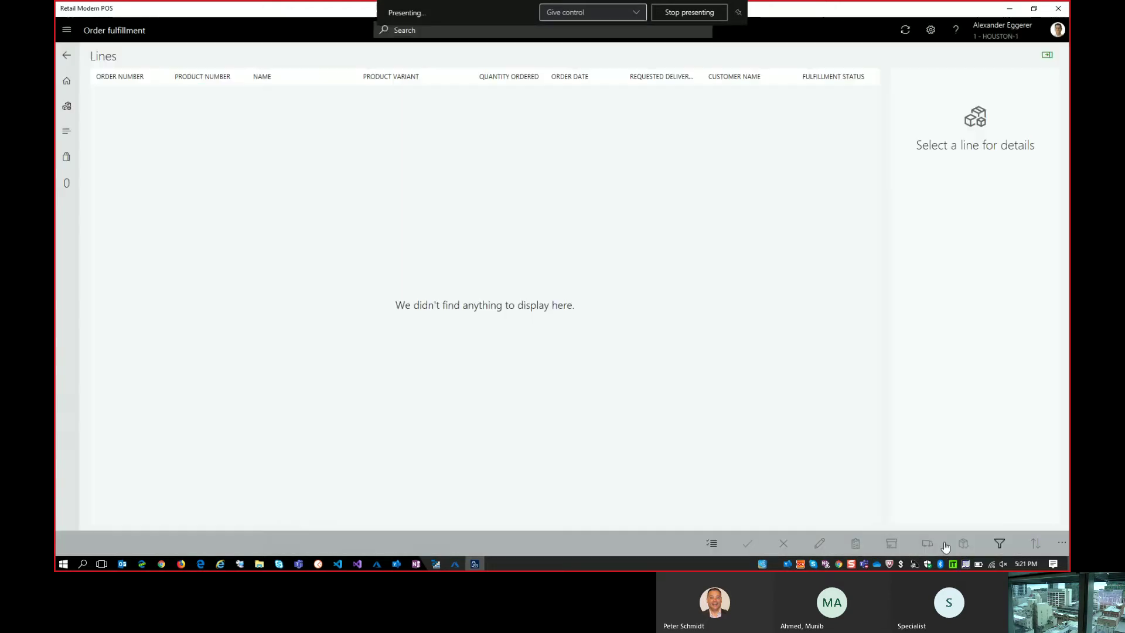
Try to remove the delivery type filter from the order fulfillment lines, keeping only the customer name filter, and reapply it.
{"action": "left_click", "coordinate": [999, 543]}
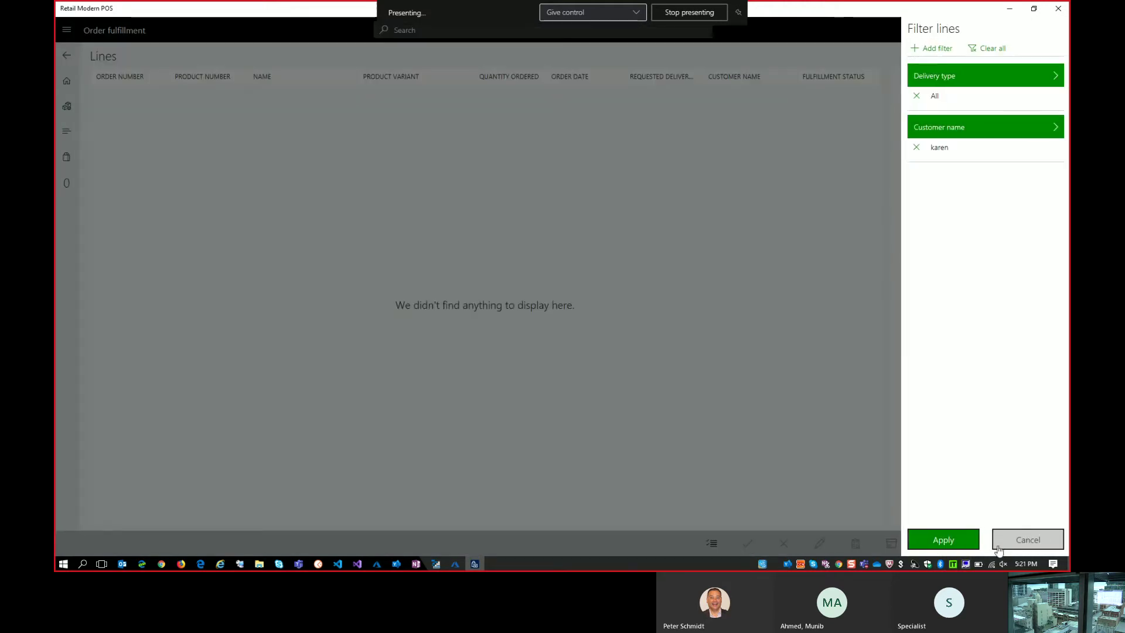
{"action": "left_click", "coordinate": [916, 97]}
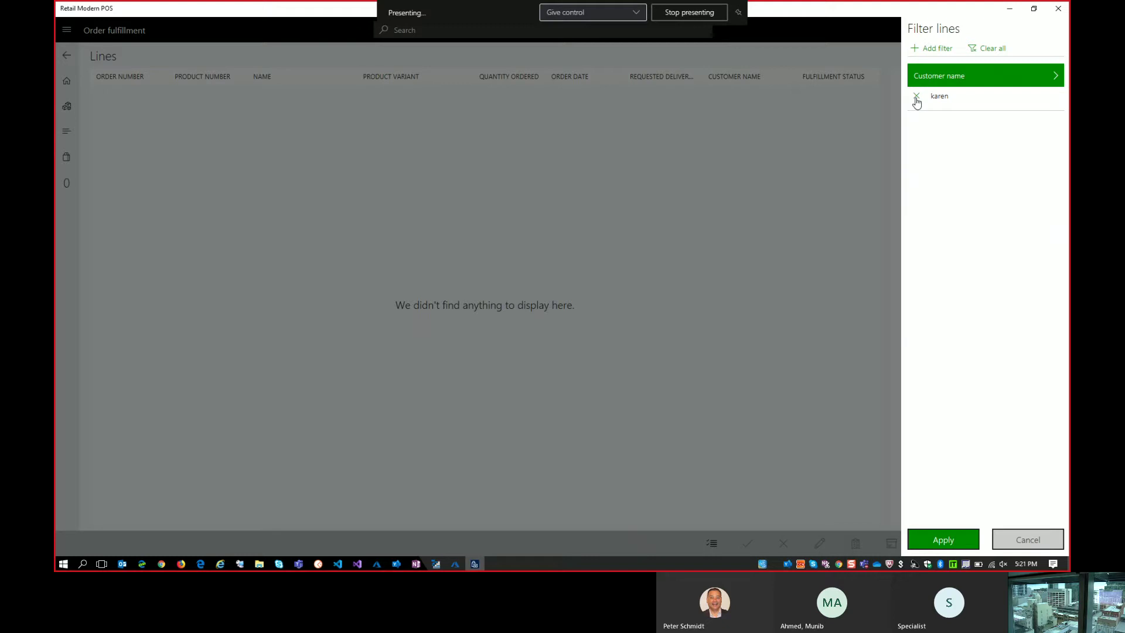
{"action": "left_click", "coordinate": [960, 542]}
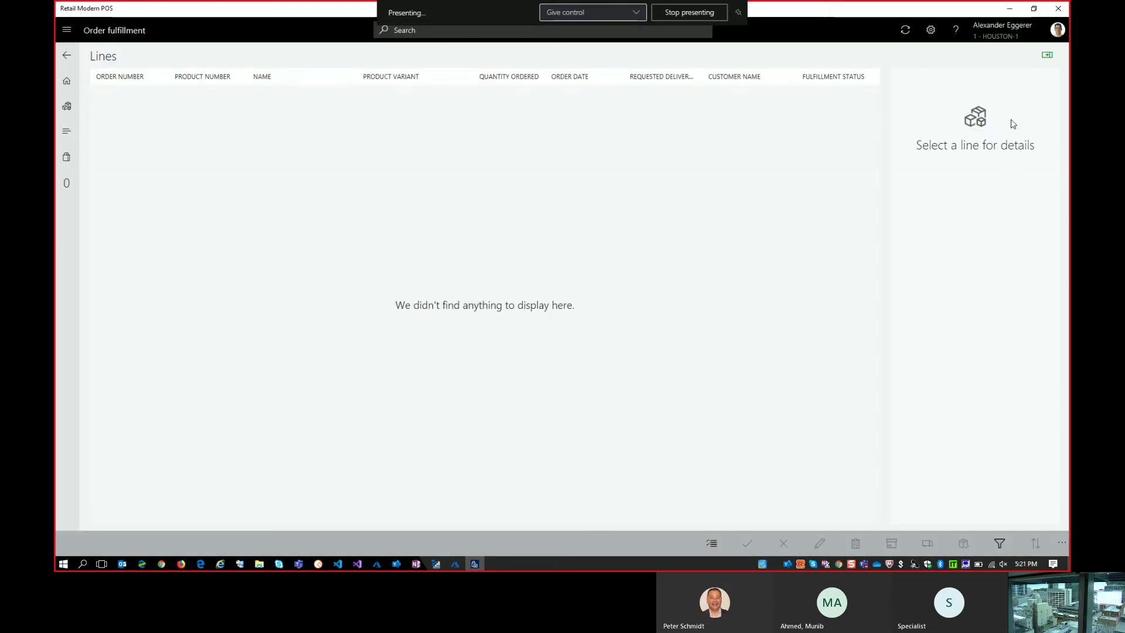
{"action": "left_click", "coordinate": [999, 542]}
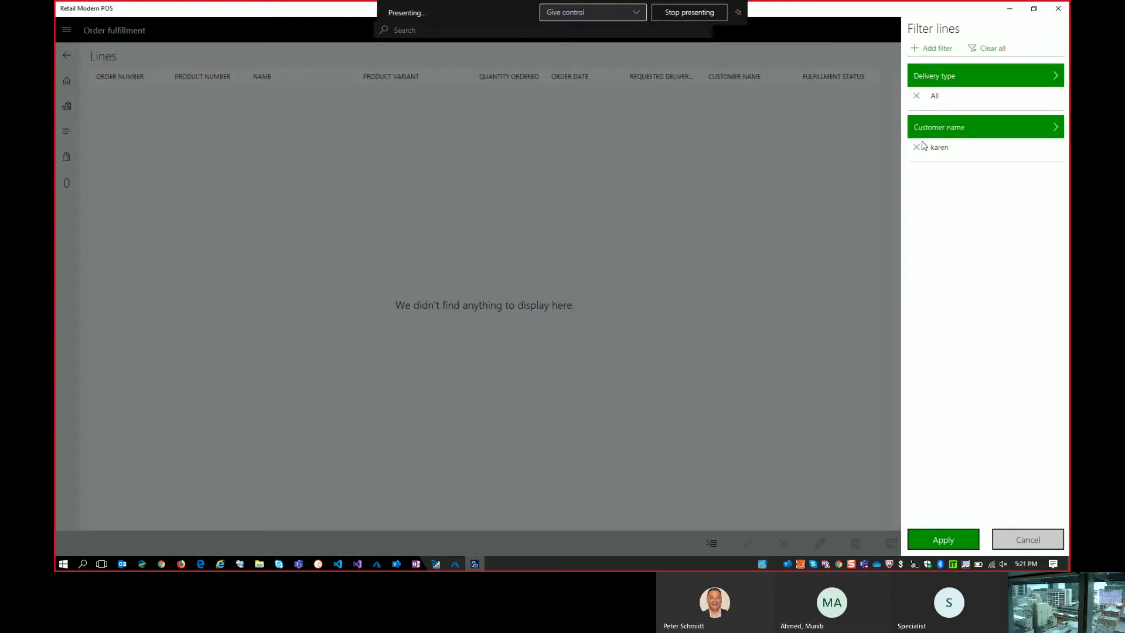
{"action": "left_click", "coordinate": [917, 101]}
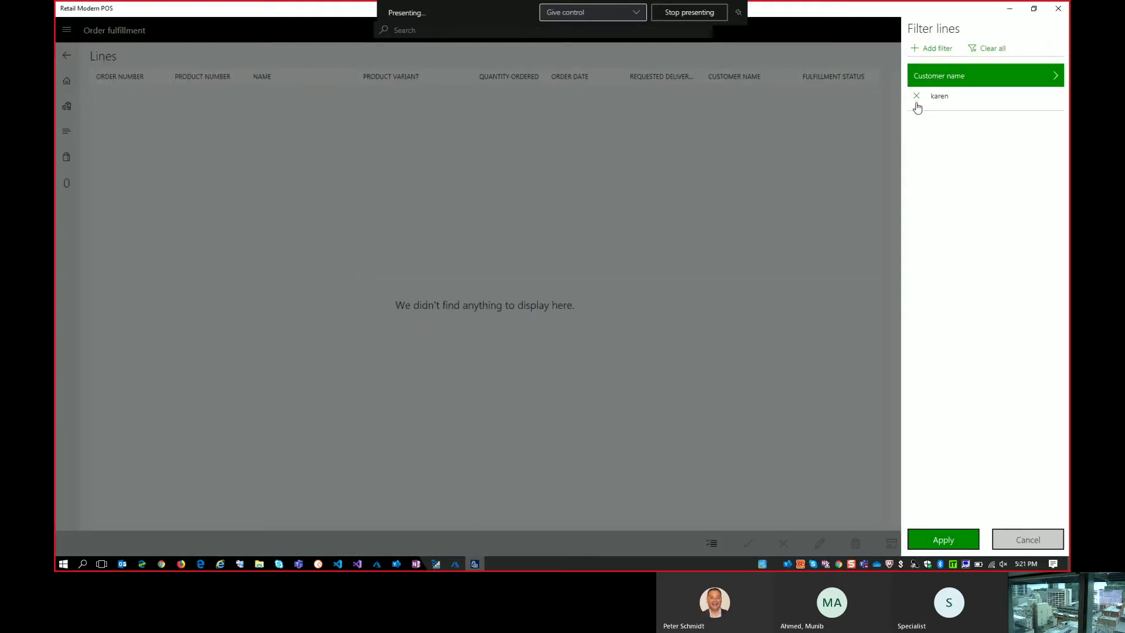
{"action": "left_click", "coordinate": [940, 535]}
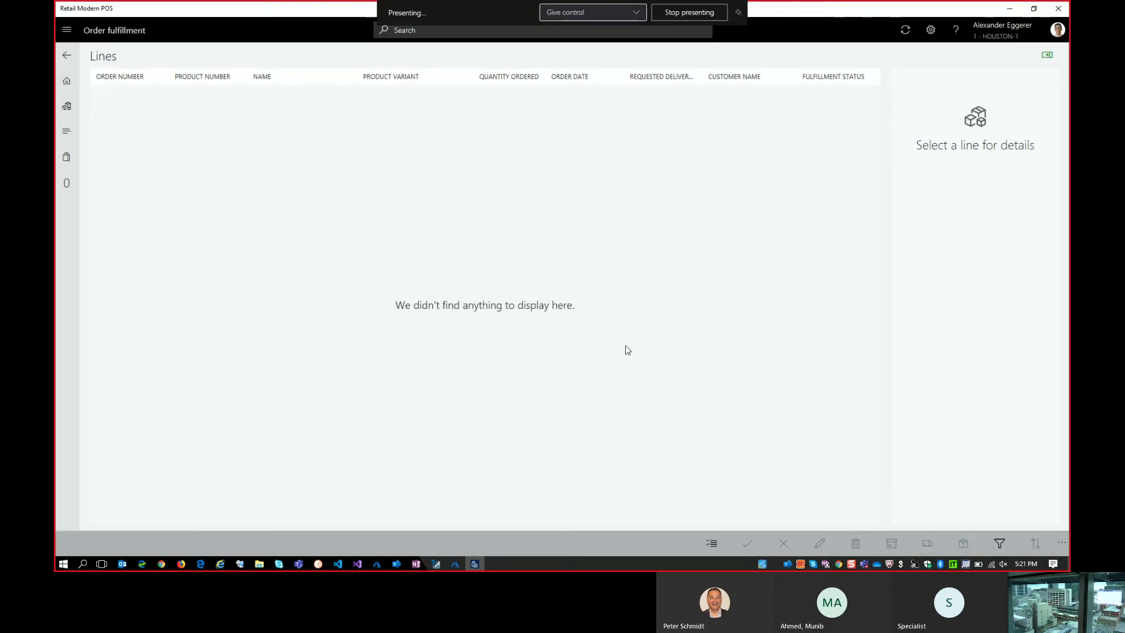
Look at the order operations on the transaction screen, and open Inventory lookup from the home page.
{"action": "left_click", "coordinate": [67, 156]}
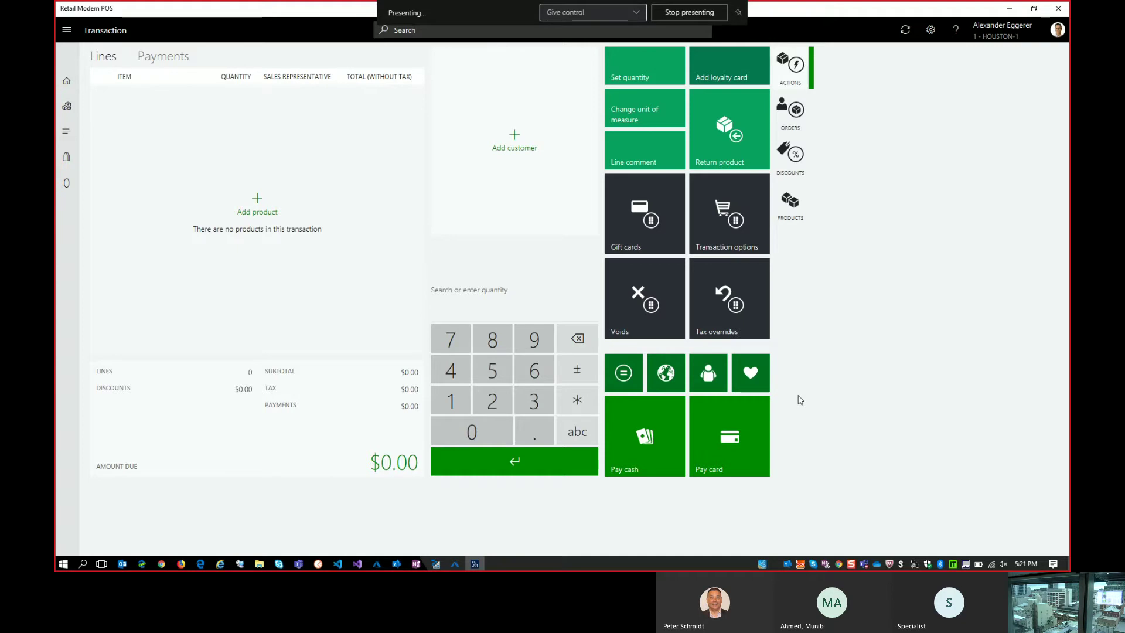
{"action": "left_click", "coordinate": [786, 122]}
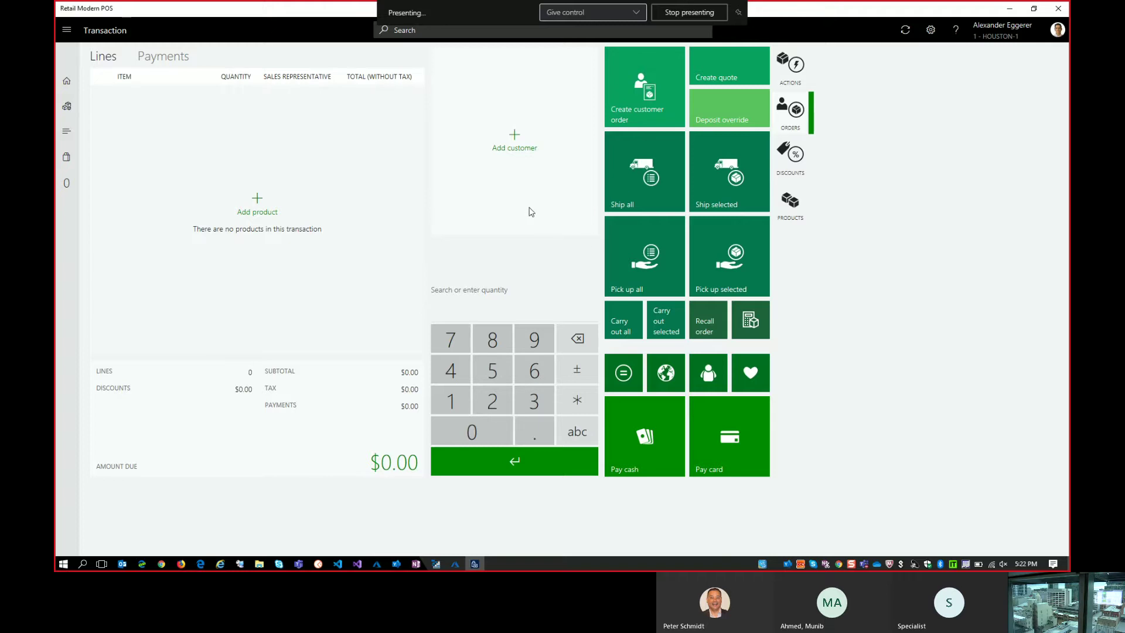
{"action": "left_click", "coordinate": [65, 85]}
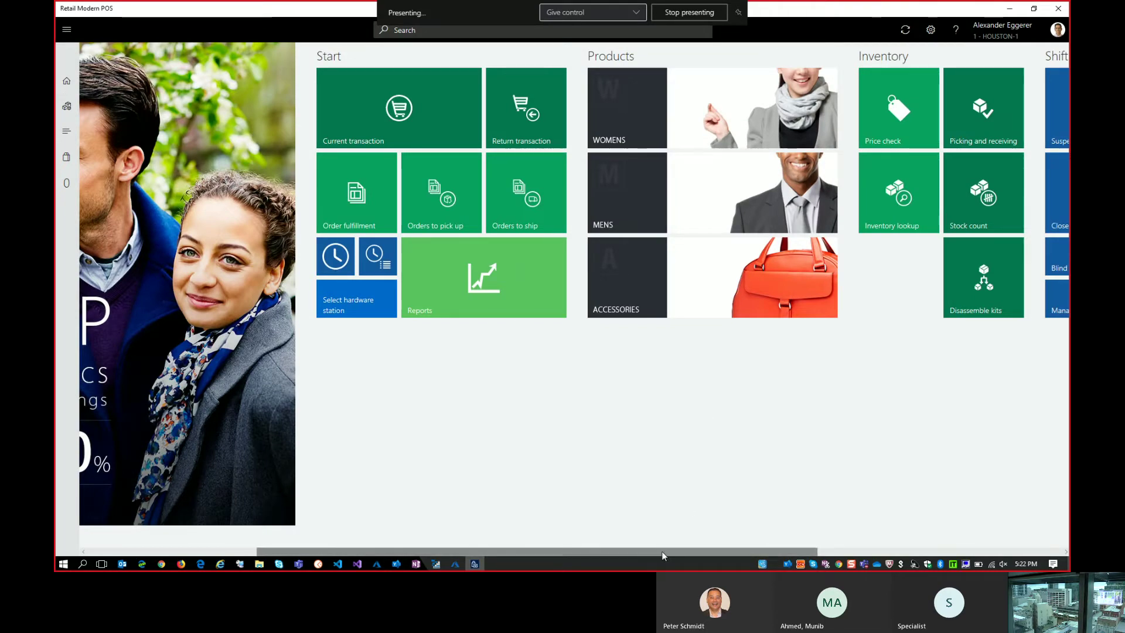
{"action": "left_click_drag", "start_coordinate": [663, 555], "coordinate": [705, 555]}
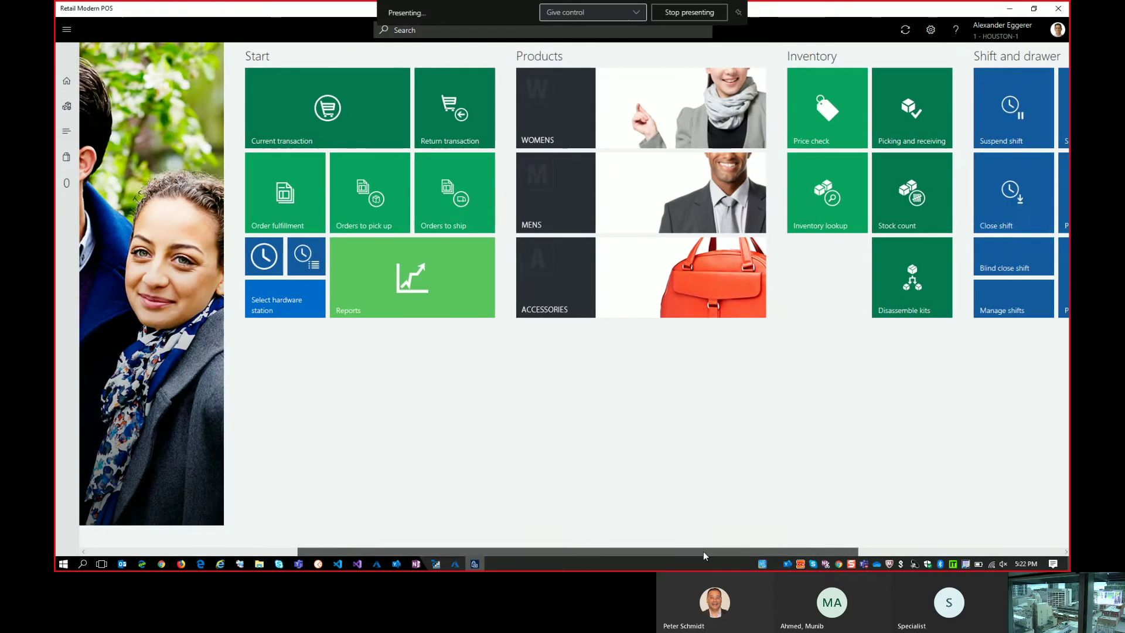
{"action": "left_click", "coordinate": [821, 196]}
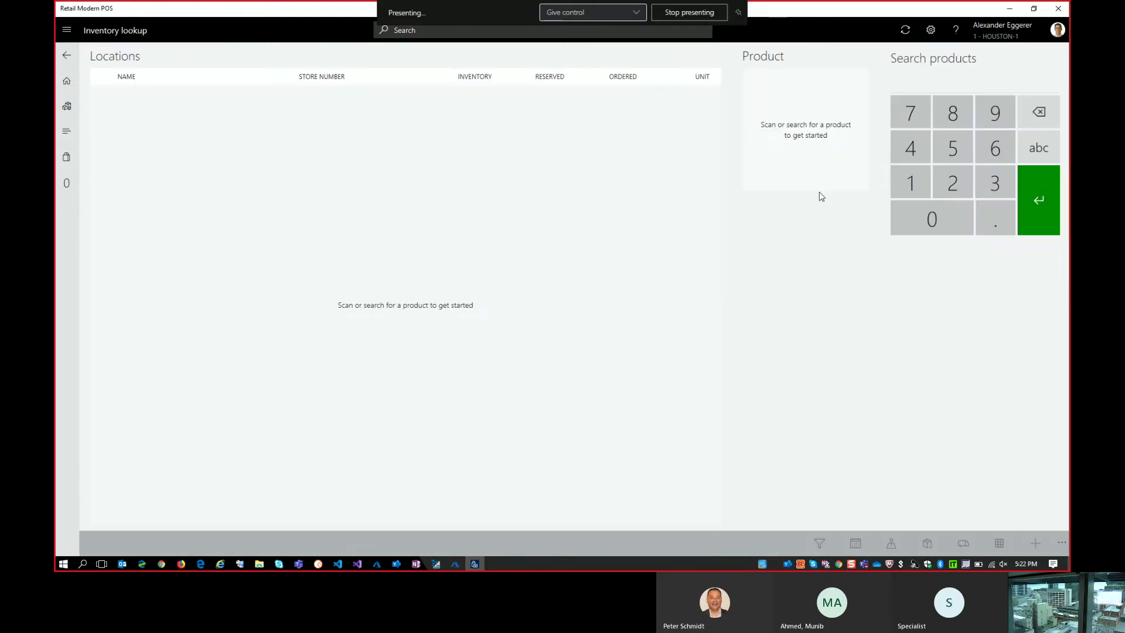
Look up the inventory of product 0001 across all store locations.
{"action": "left_click", "coordinate": [905, 86]}
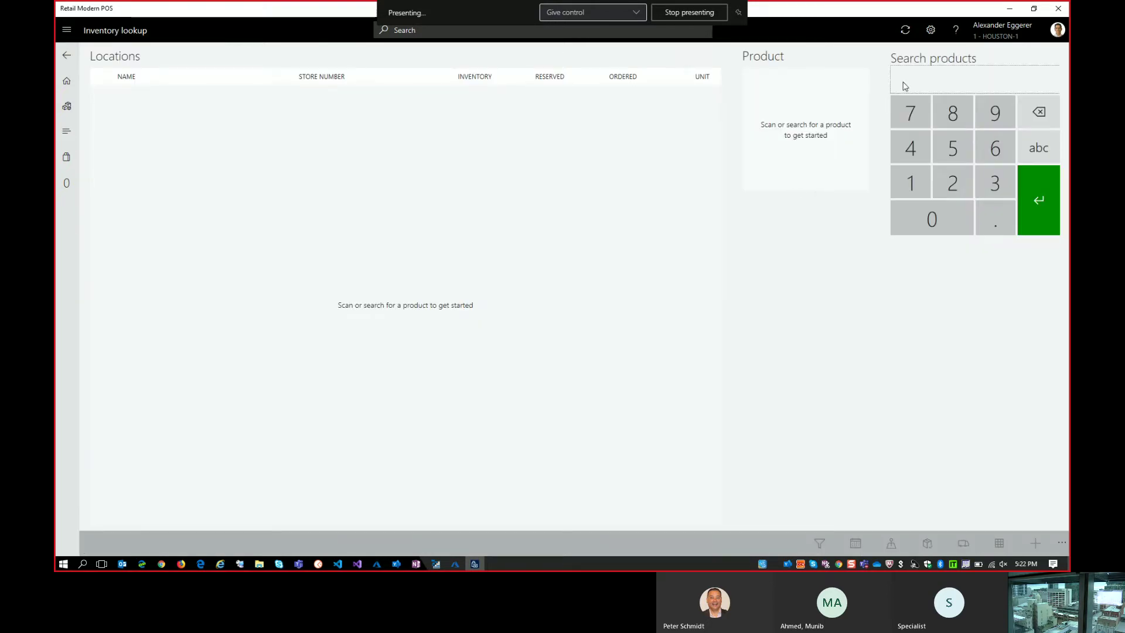
{"action": "type", "text": "0001"}
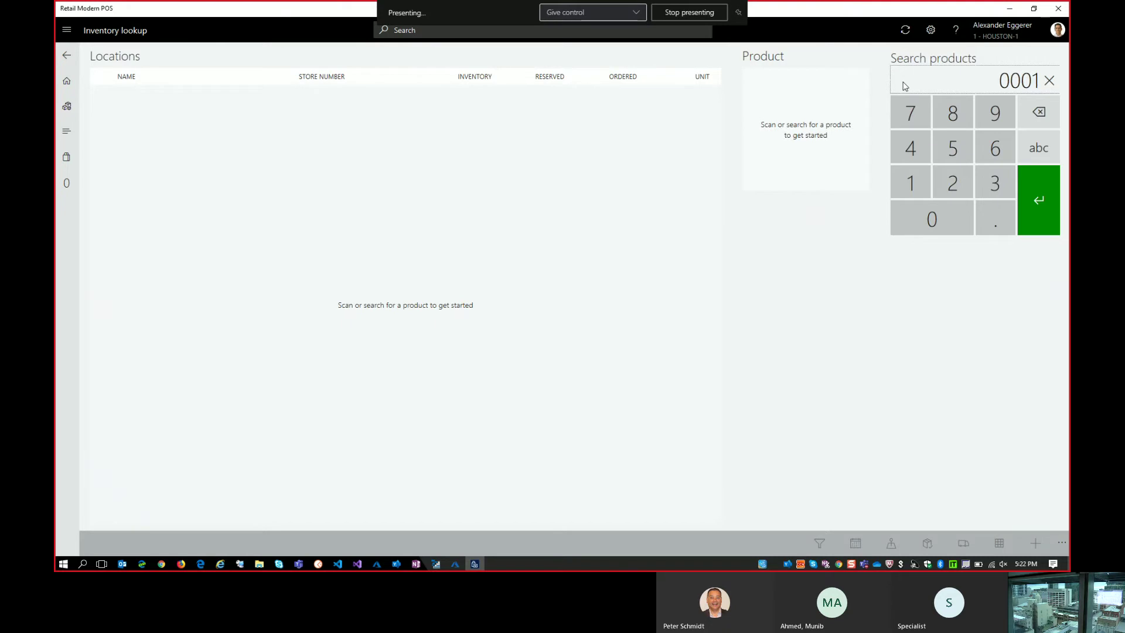
{"action": "key", "text": "Return"}
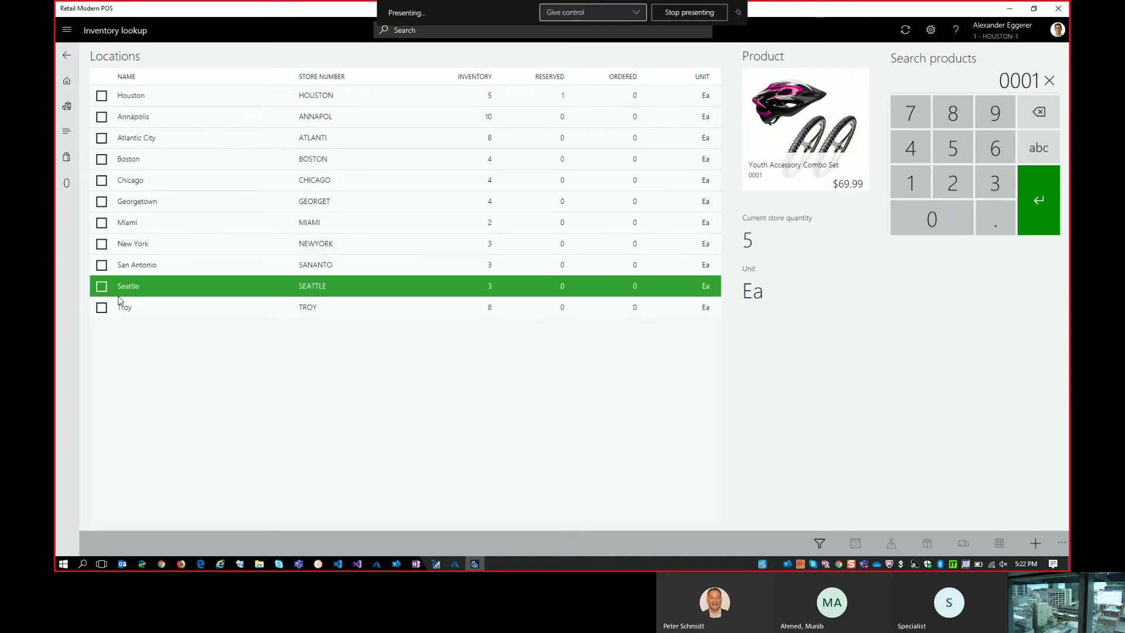
View the daily store availability of product 0001 for the Houston location, and return to the inventory lookup.
{"action": "left_click", "coordinate": [210, 94]}
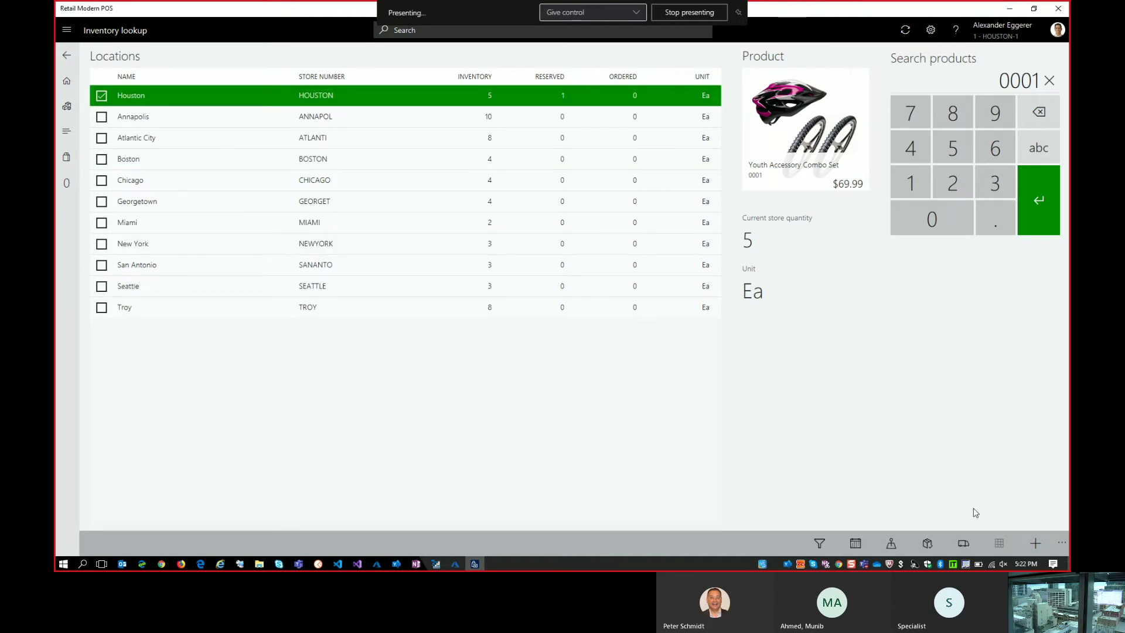
{"action": "left_click", "coordinate": [1062, 547]}
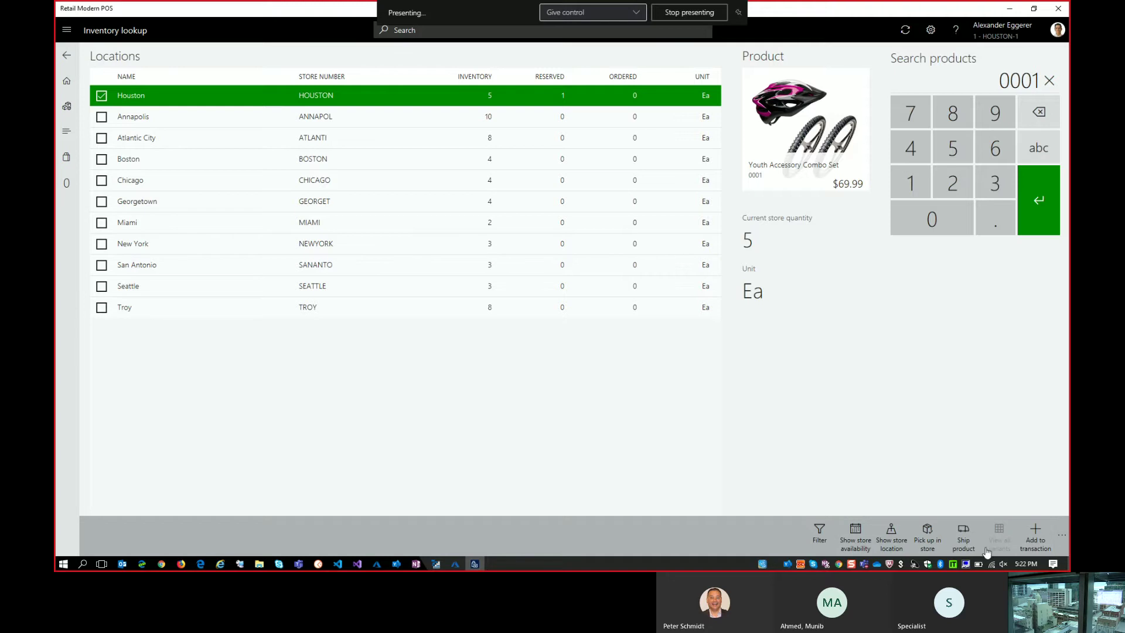
{"action": "left_click", "coordinate": [855, 533]}
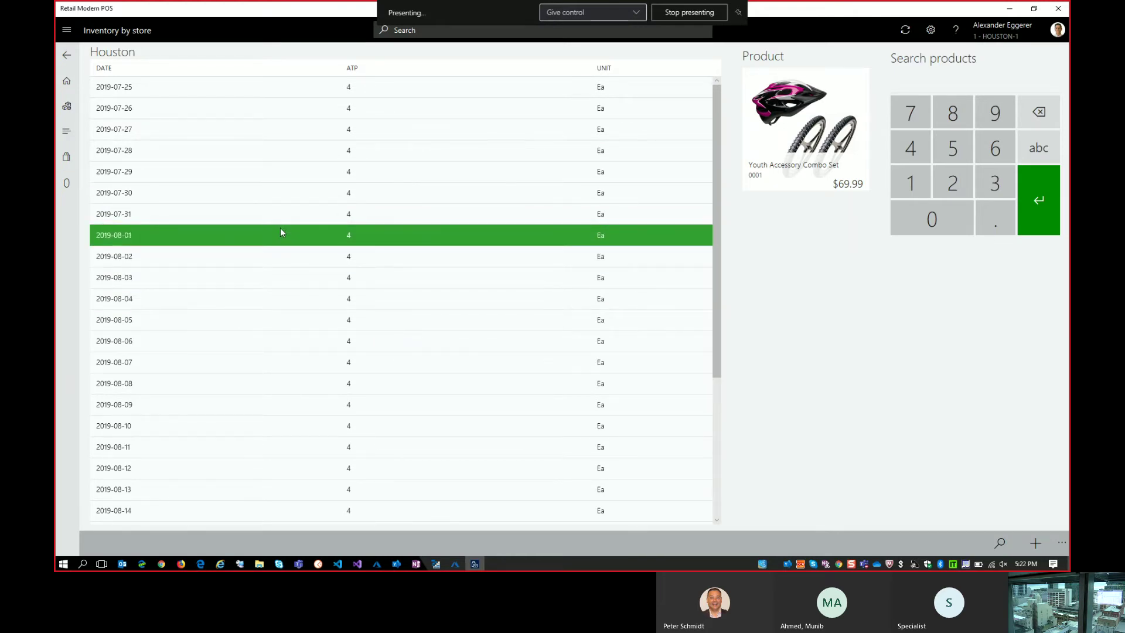
{"action": "left_click", "coordinate": [67, 58]}
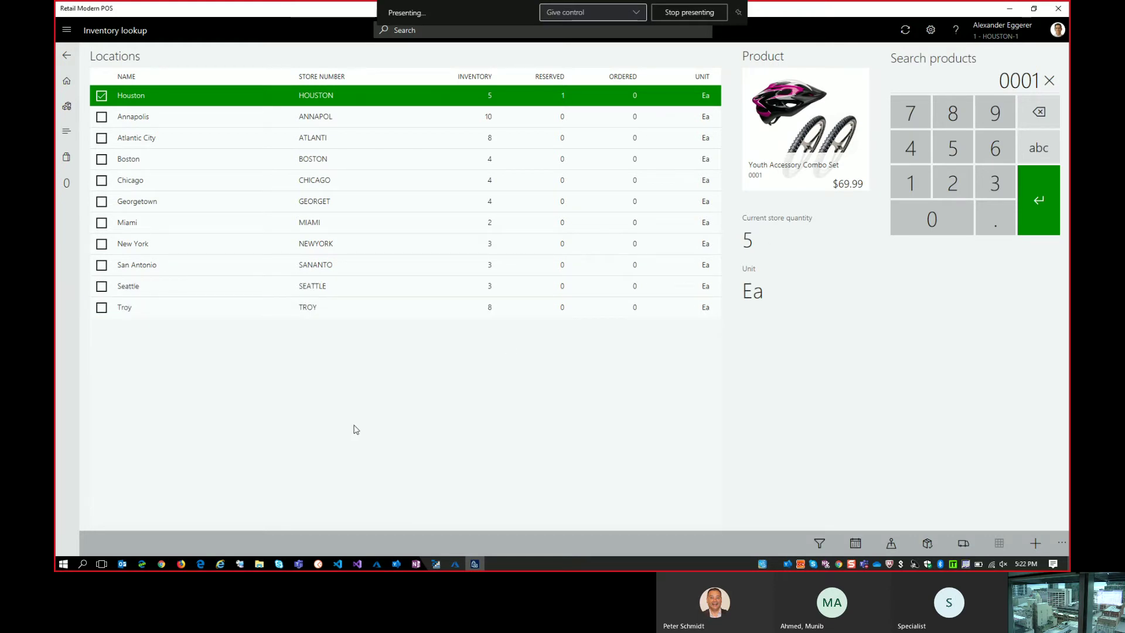
Switch to the browser window showing the sales order in Finance and Operations.
{"action": "left_click", "coordinate": [162, 566]}
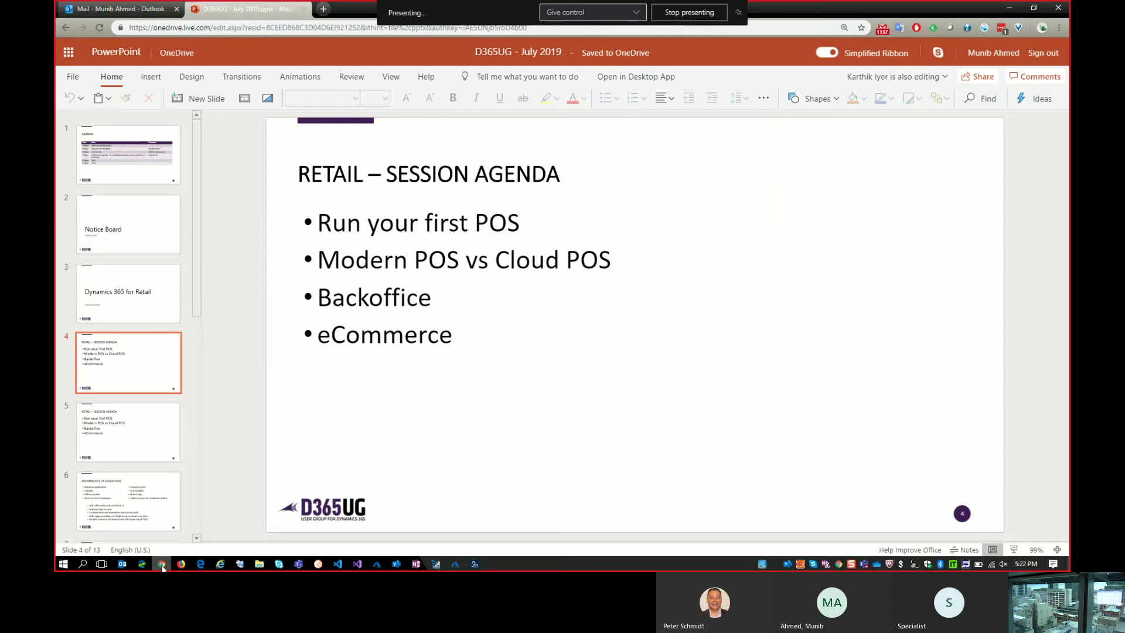
{"action": "left_click", "coordinate": [162, 567]}
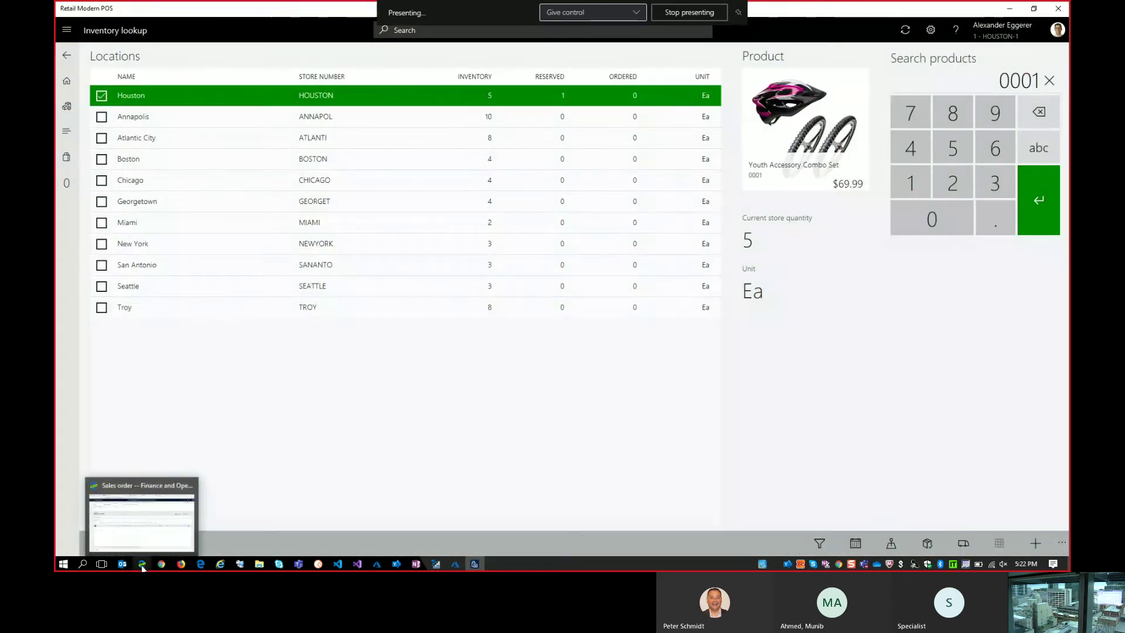
{"action": "left_click", "coordinate": [142, 565]}
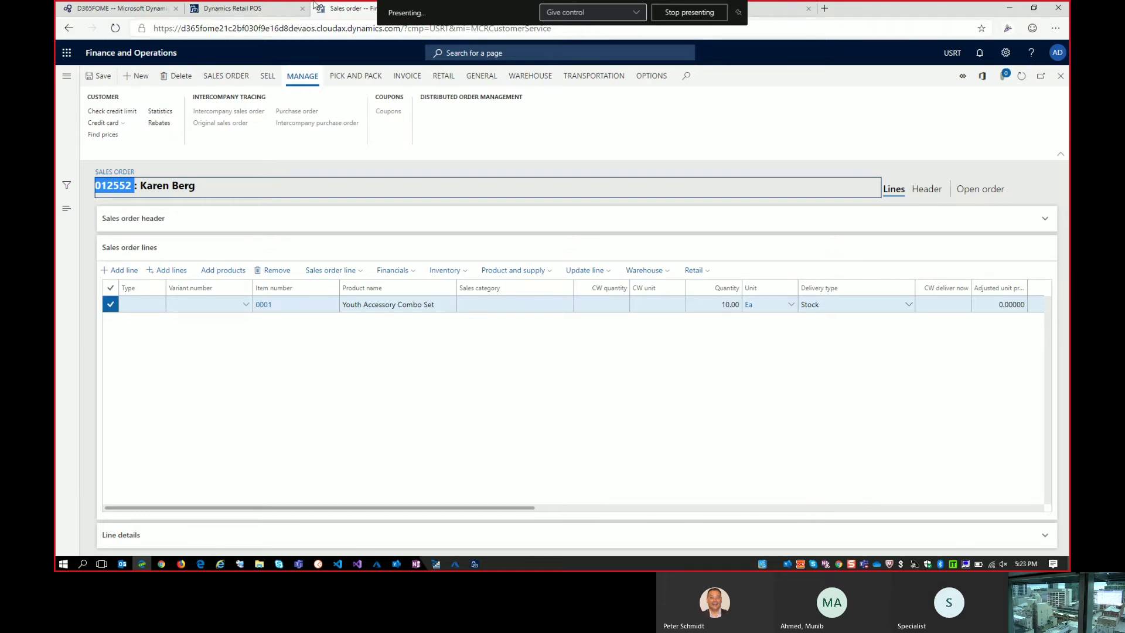
{"action": "left_click", "coordinate": [559, 48]}
{"action": "type", "text": "s"}
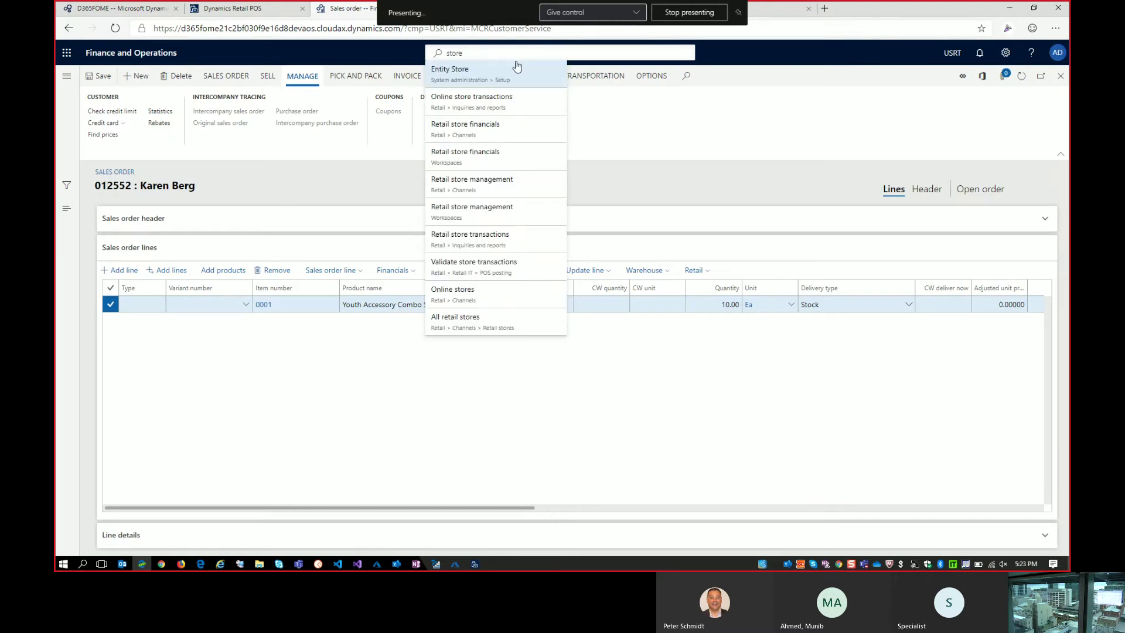
{"action": "type", "text": "tore"}
{"action": "key", "text": "ctrl+a"}
{"action": "type", "text": "retail store"}
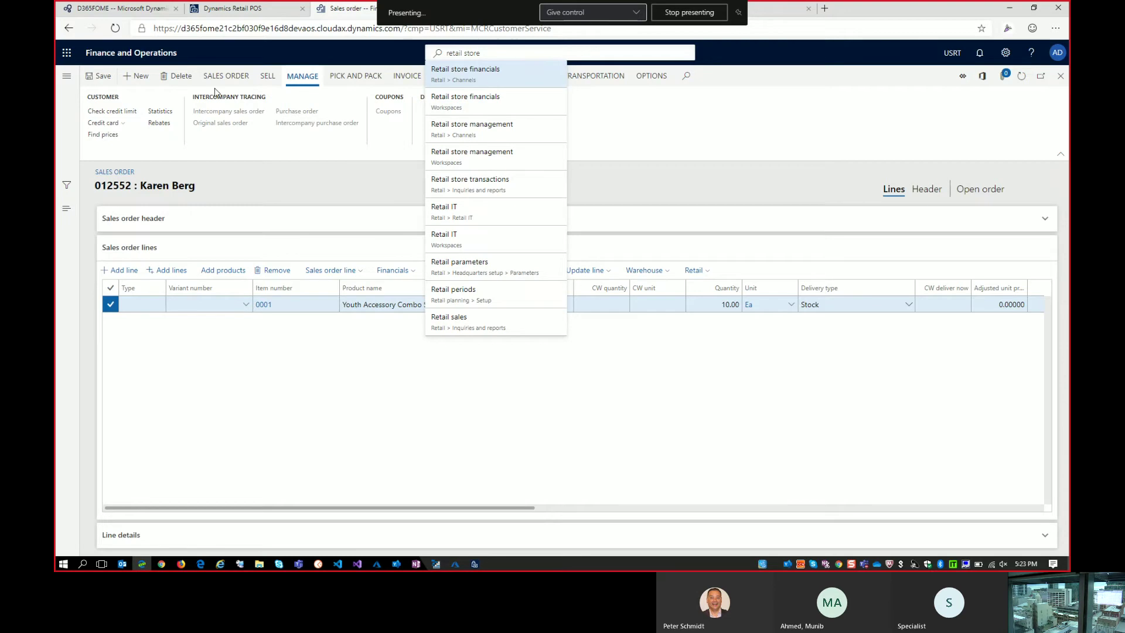
{"action": "key", "text": "Escape"}
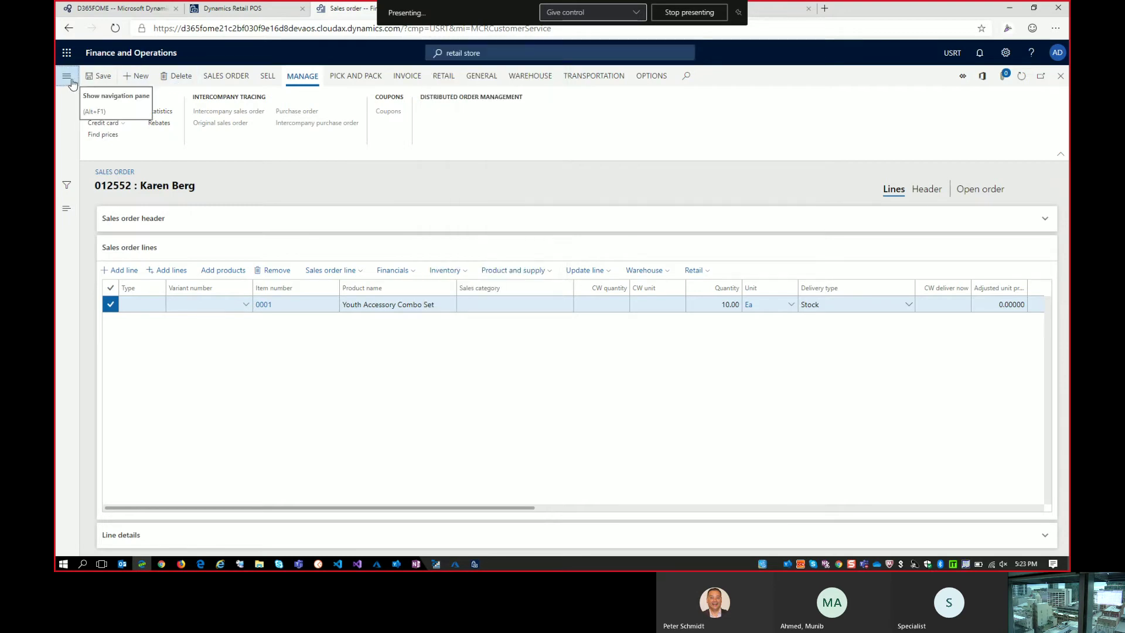
Open the Workers list under Employees in the Retail module.
{"action": "left_click", "coordinate": [70, 81]}
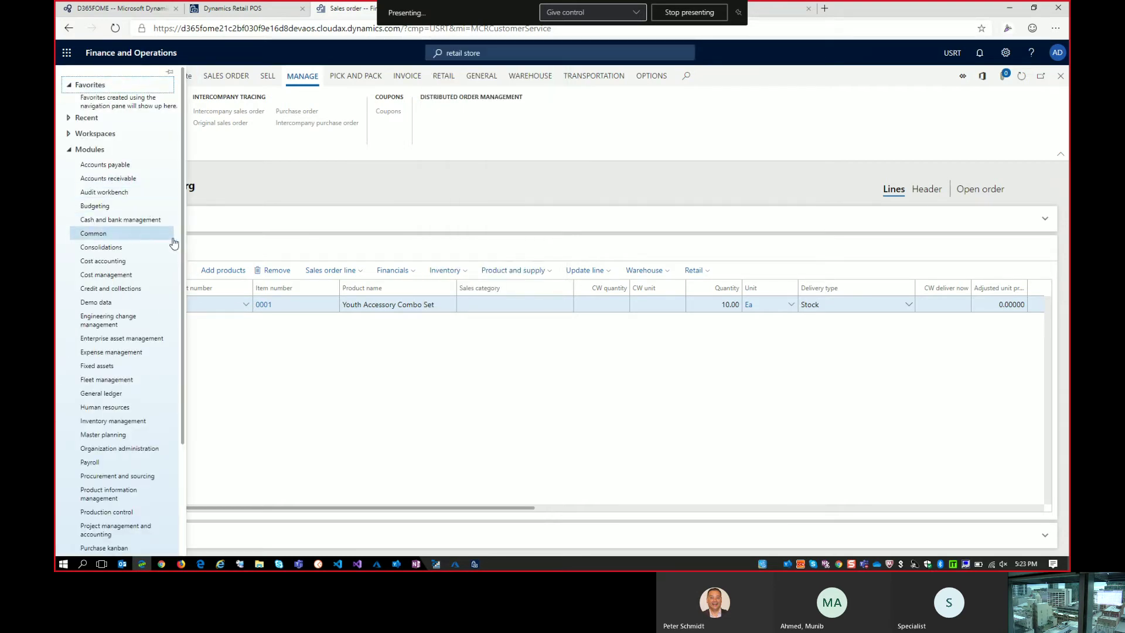
{"action": "scroll", "coordinate": [146, 264], "scroll_direction": "down", "scroll_amount": 3}
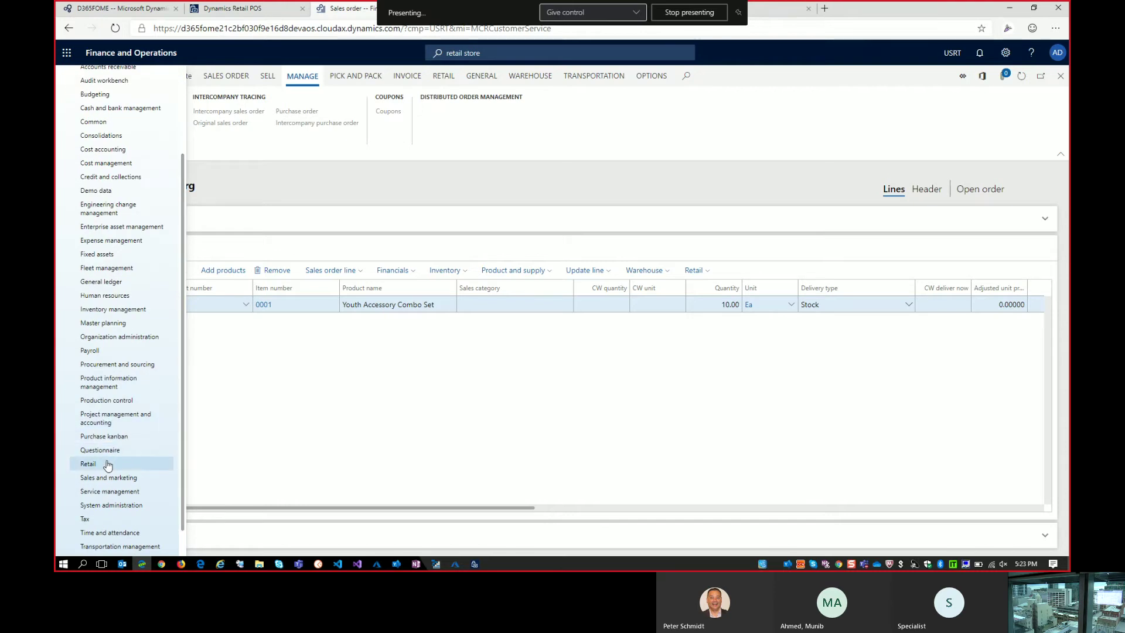
{"action": "left_click", "coordinate": [106, 466]}
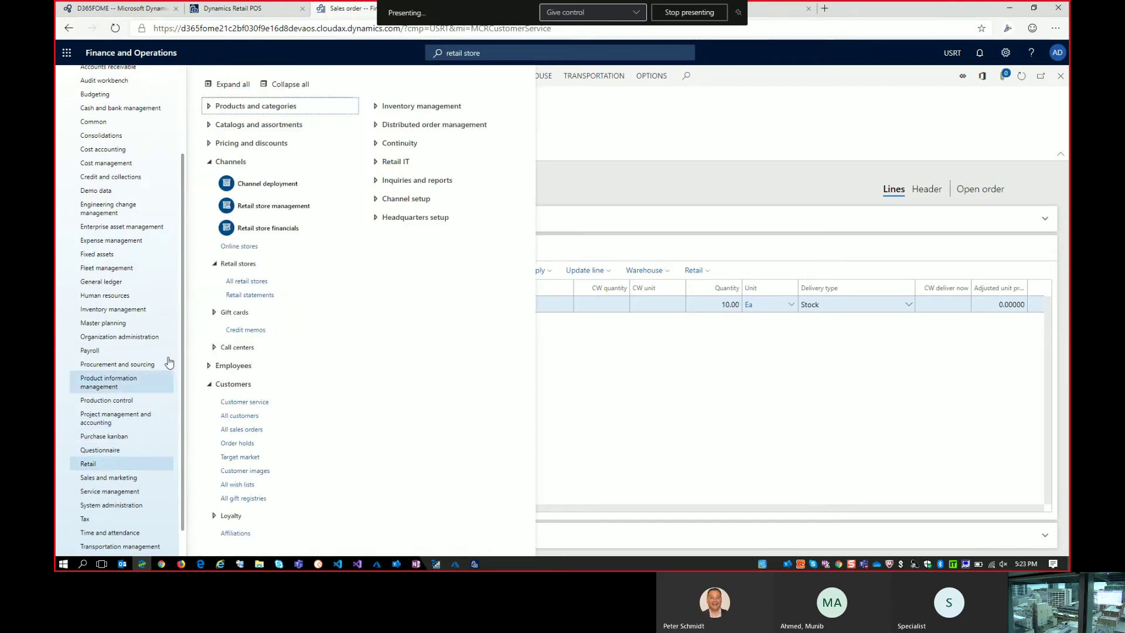
{"action": "left_click", "coordinate": [240, 366]}
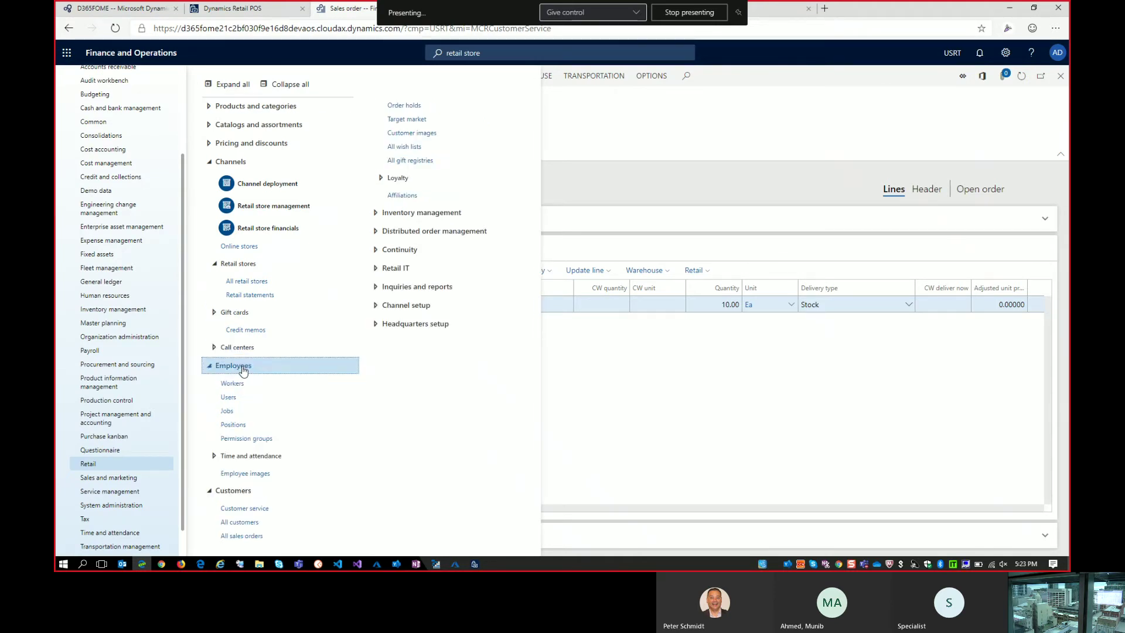
{"action": "left_click", "coordinate": [239, 385]}
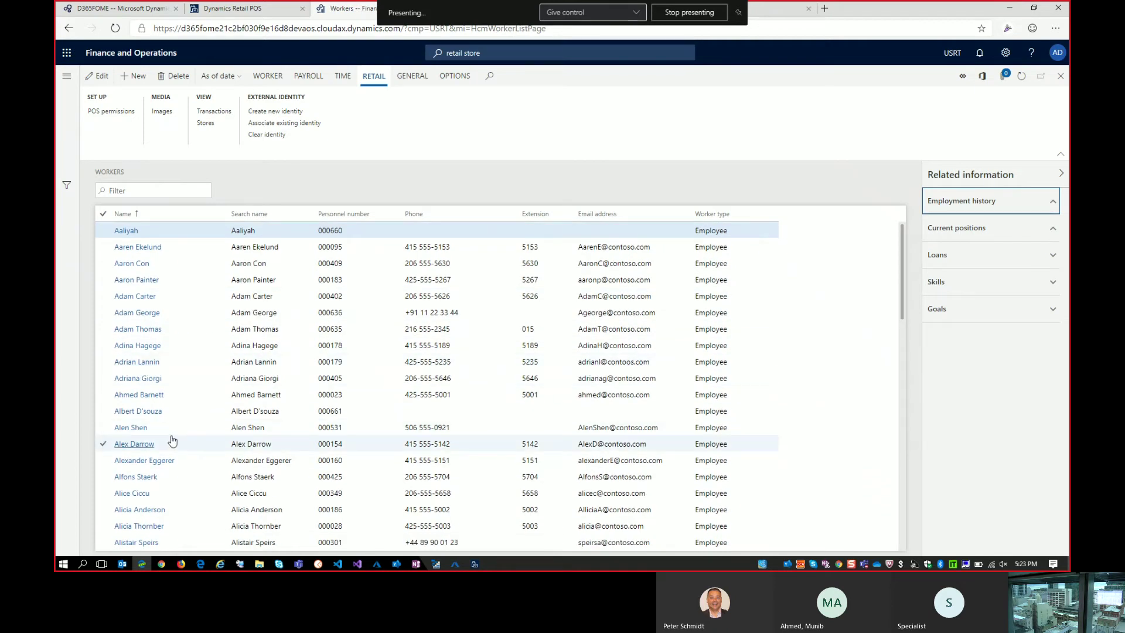
Open the record of the worker signed in to Modern POS and view its Retail details.
{"action": "left_click", "coordinate": [160, 461]}
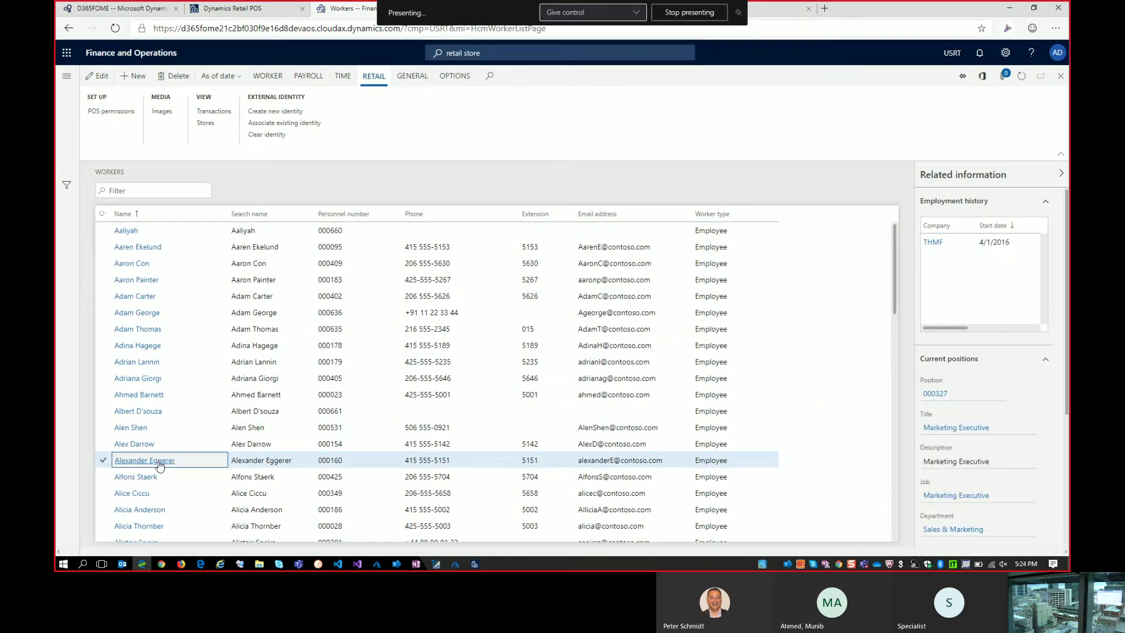
{"action": "left_click", "coordinate": [160, 462]}
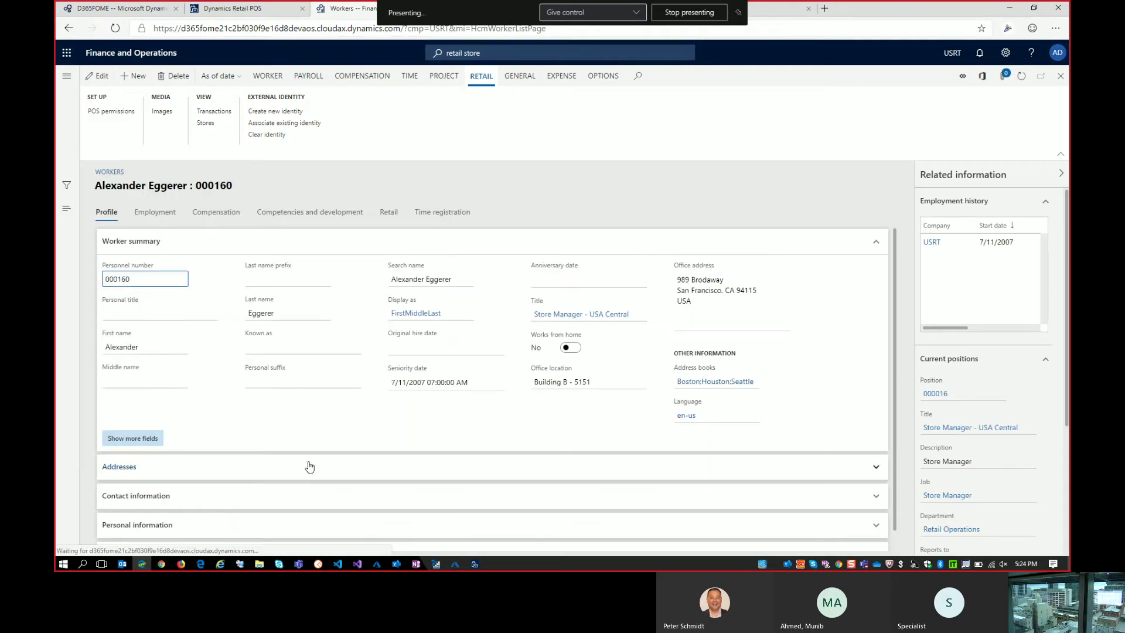
{"action": "left_click", "coordinate": [386, 216]}
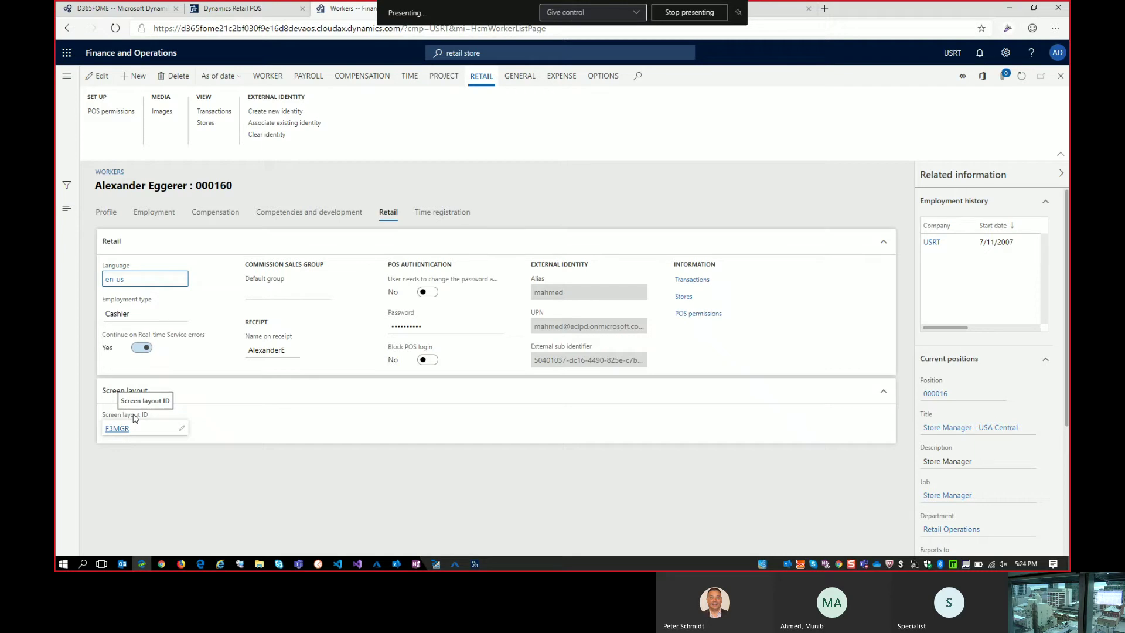
Open the worker's screen layout F3MGR and launch the button grid designer for Welcome screen 1.
{"action": "left_click", "coordinate": [119, 430]}
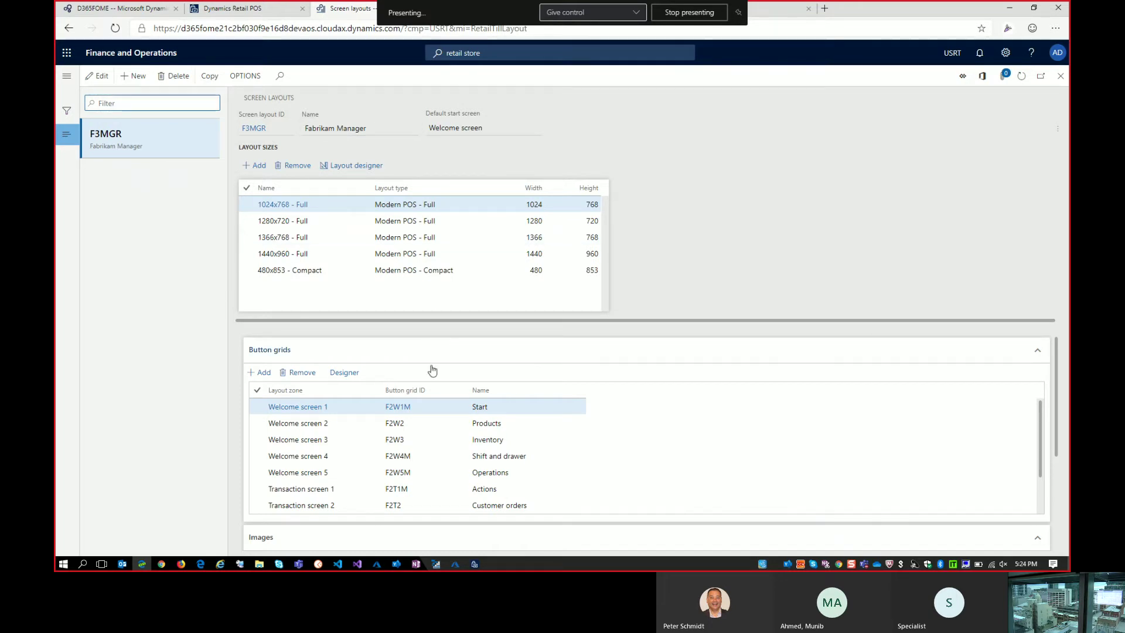
{"action": "left_click", "coordinate": [364, 376]}
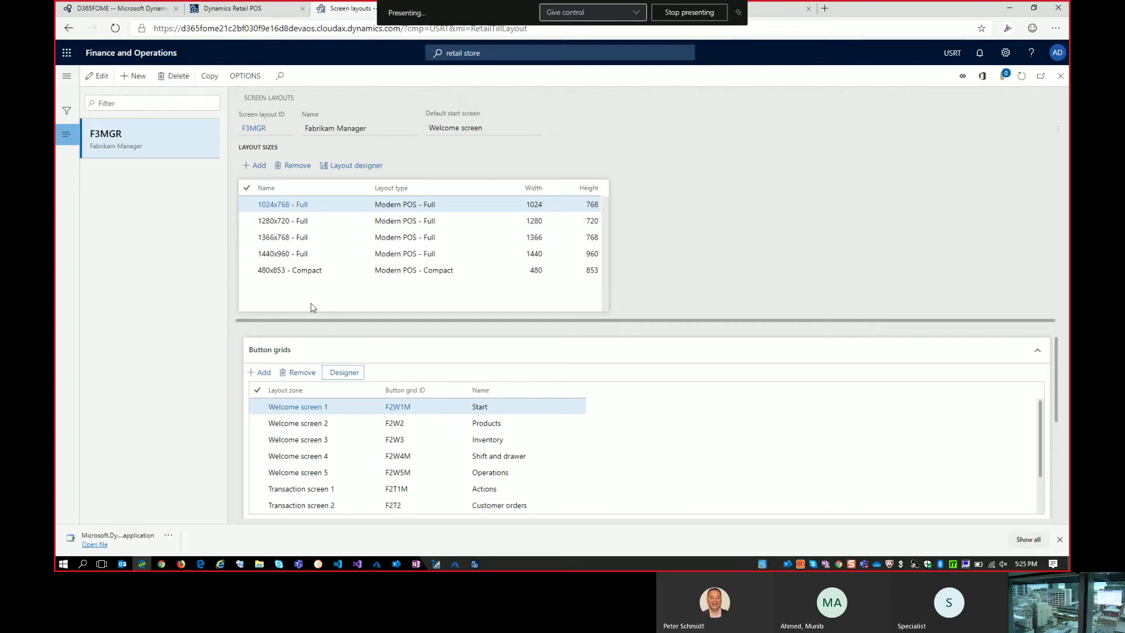
Open the POS registers list under Channel setup, POS setup in the Retail module.
{"action": "left_click", "coordinate": [67, 76]}
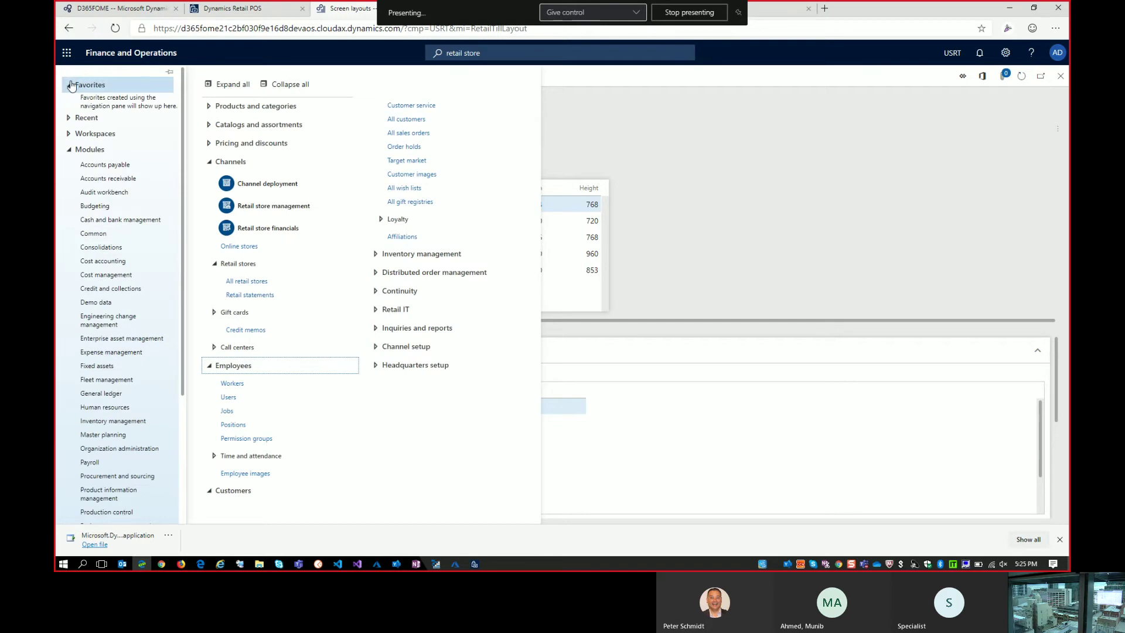
{"action": "left_click", "coordinate": [424, 348]}
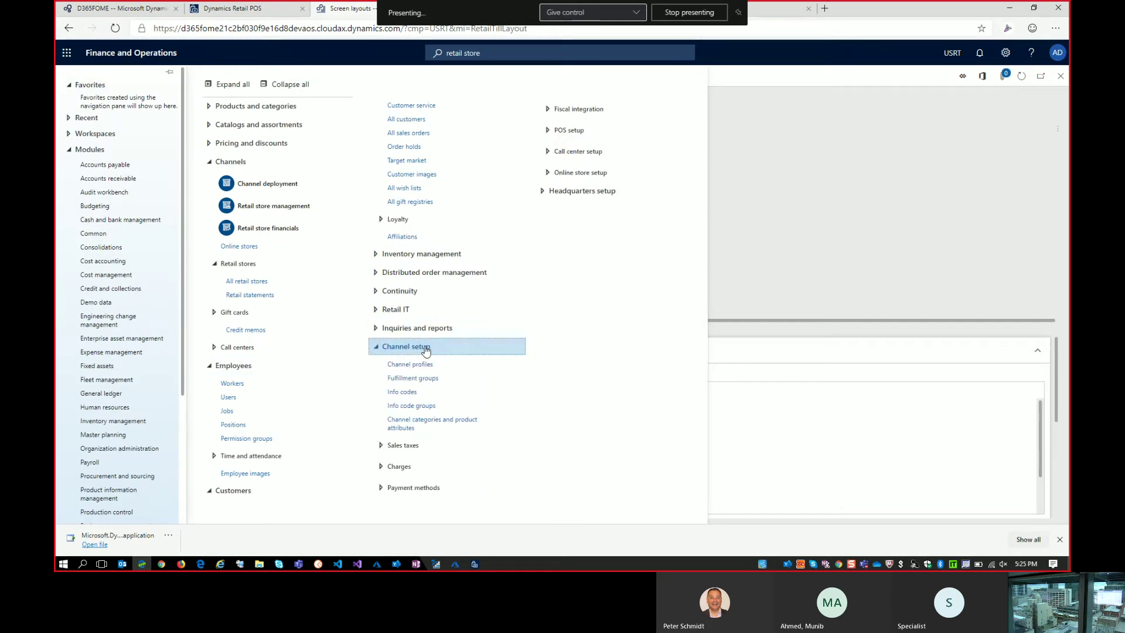
{"action": "left_click", "coordinate": [607, 132]}
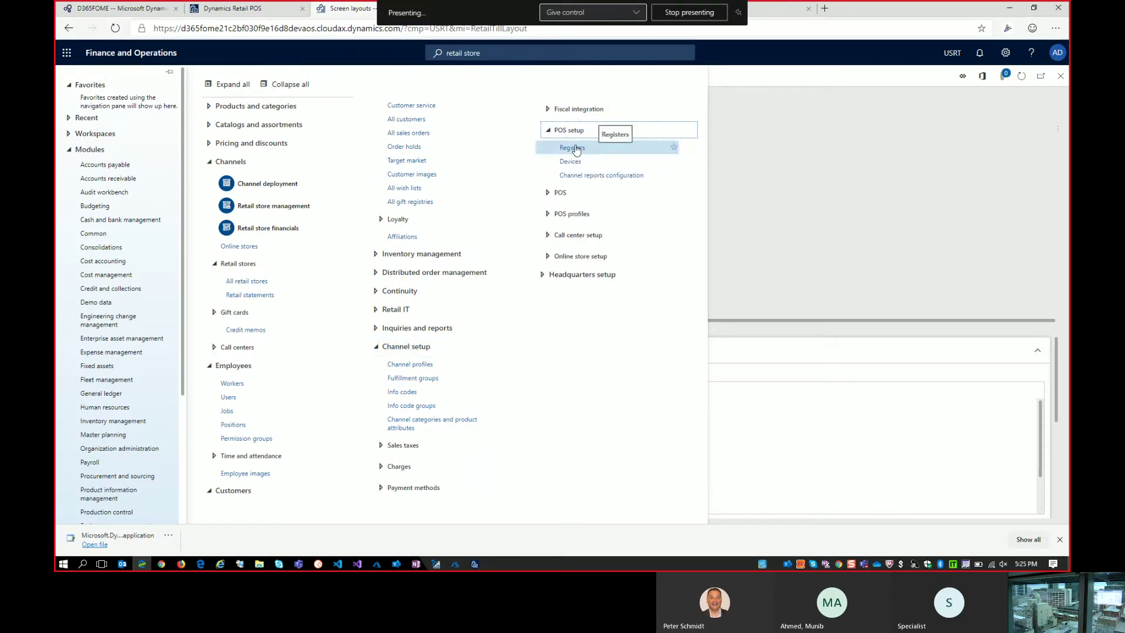
{"action": "left_click", "coordinate": [576, 149]}
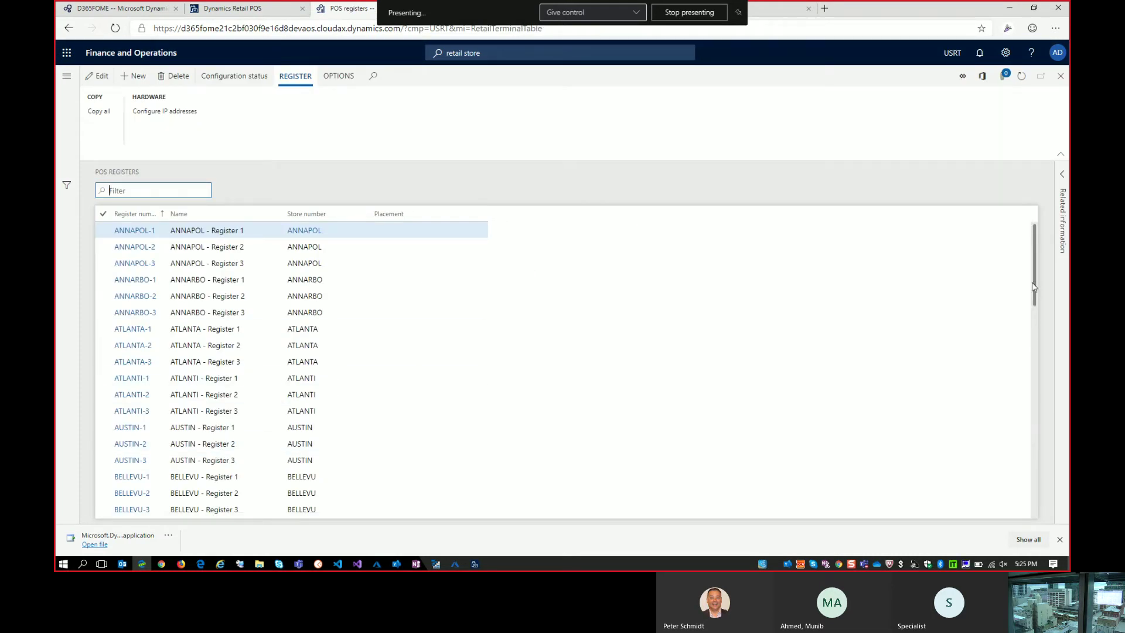
Find register HOUSTON-1 in the POS registers list and open its details.
{"action": "left_click_drag", "start_coordinate": [1037, 289], "coordinate": [1032, 500]}
{"action": "left_click", "coordinate": [145, 363]}
{"action": "left_click", "coordinate": [144, 363]}
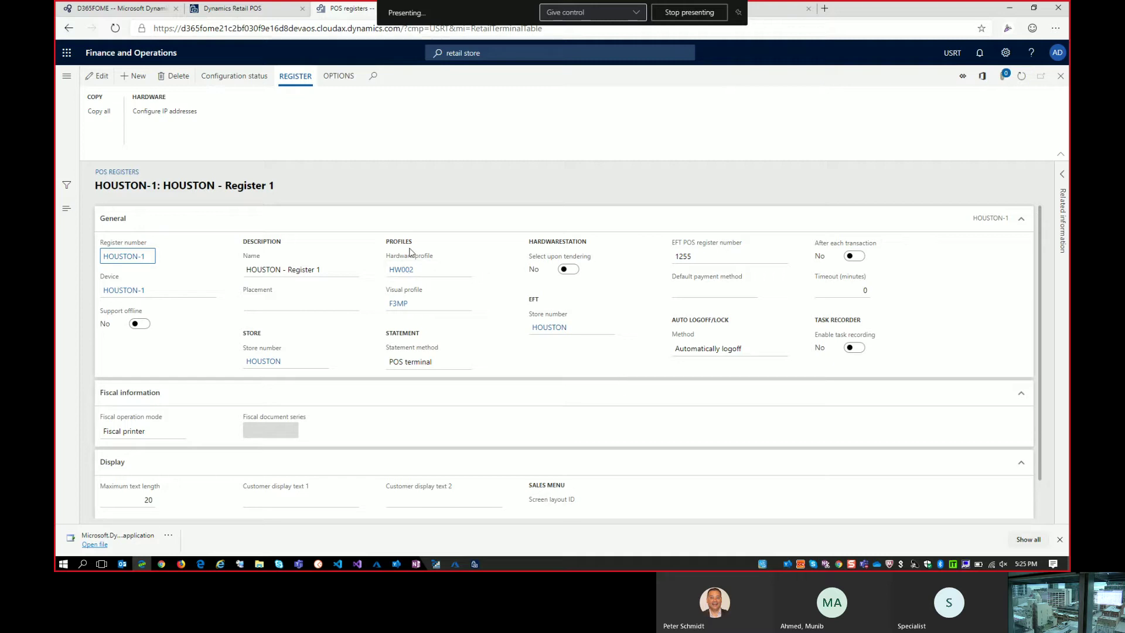
View the device linked to register HOUSTON-1, and return to the register to review its profiles and remaining settings.
{"action": "left_click", "coordinate": [136, 290]}
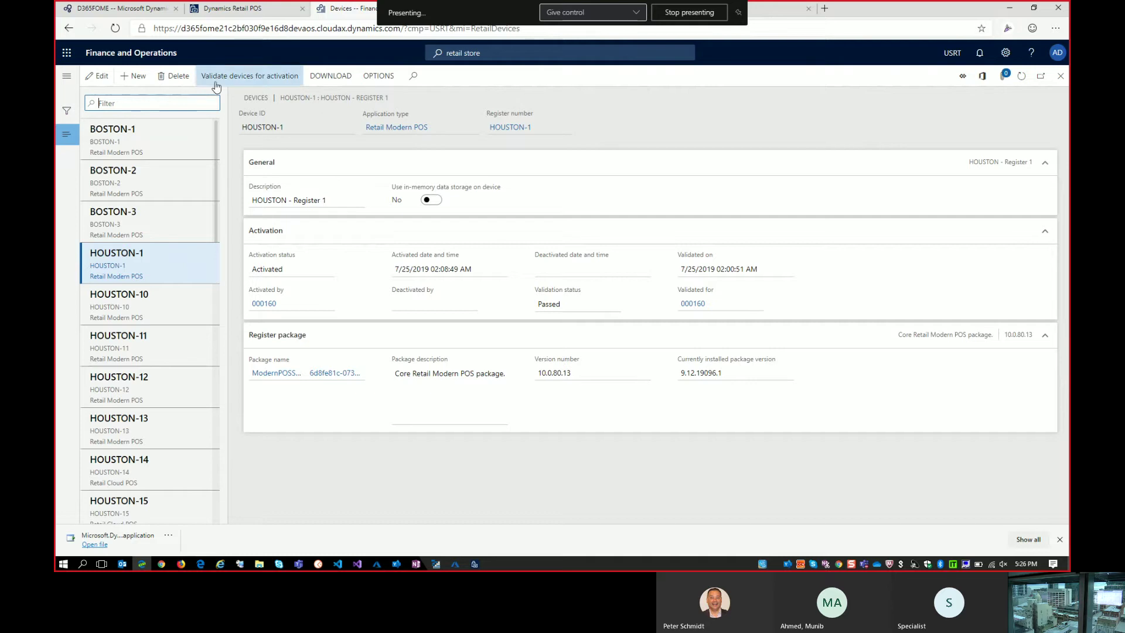
{"action": "left_click", "coordinate": [68, 34]}
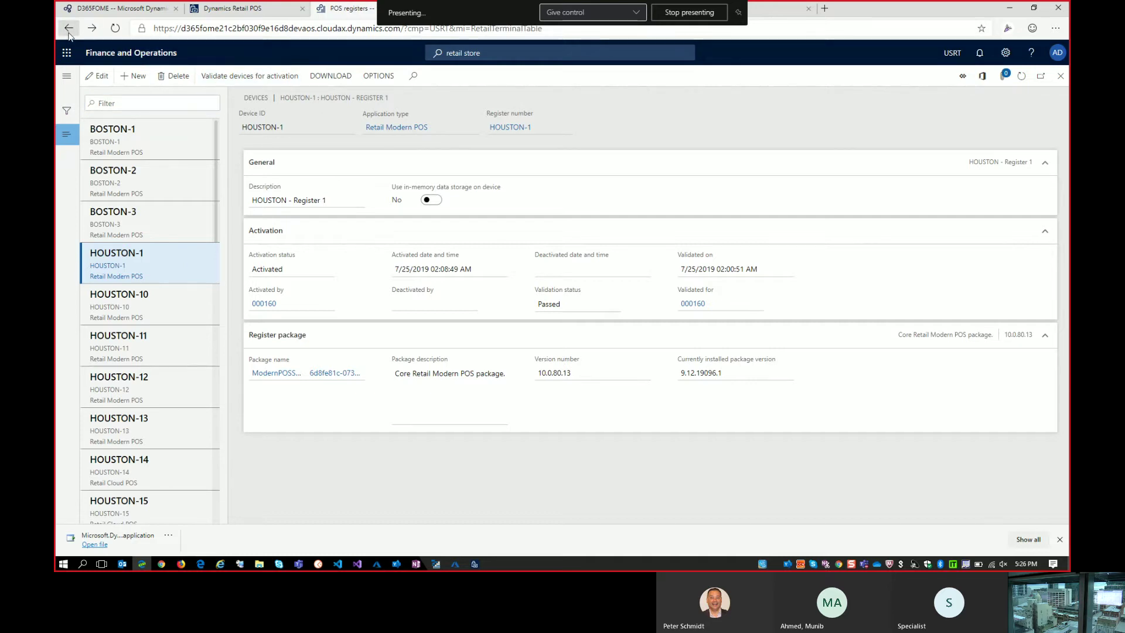
{"action": "left_click", "coordinate": [212, 283]}
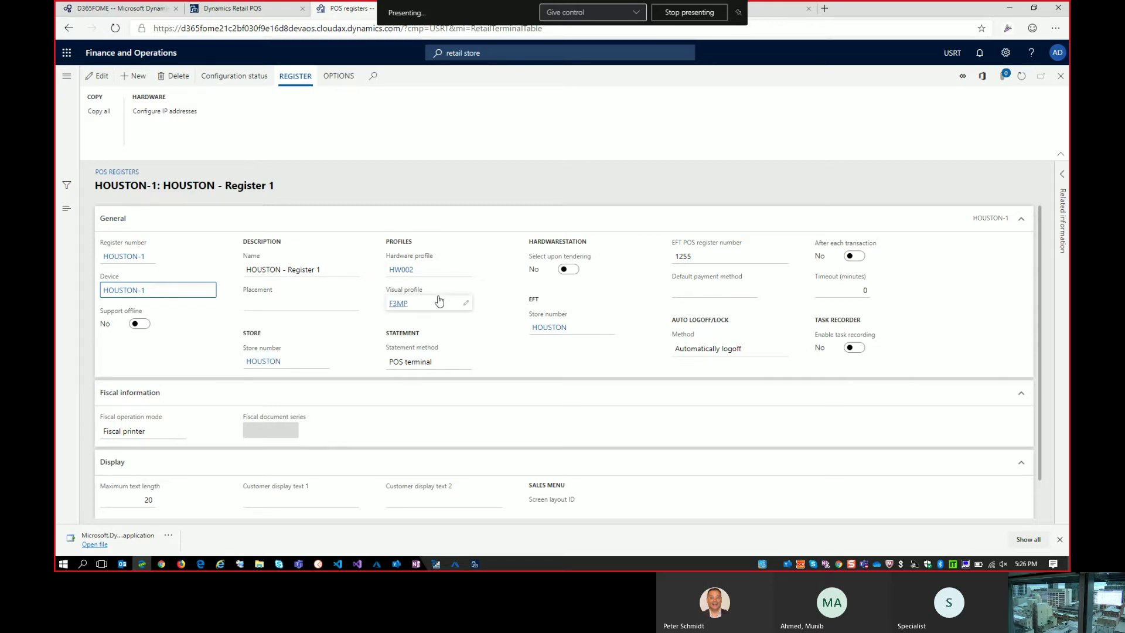
{"action": "mouse_move", "coordinate": [434, 271]}
{"action": "left_click_drag", "start_coordinate": [1040, 270], "coordinate": [1042, 292]}
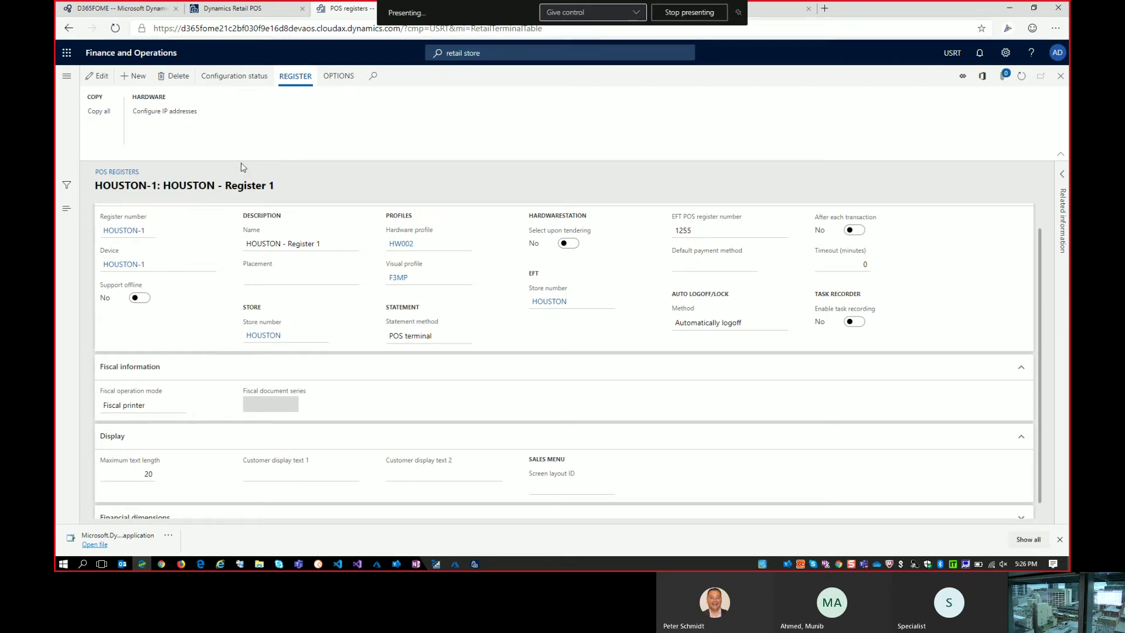
Switch to the D365FOME environment page in Lifecycle Services and launch the Dynamics Retail Storefront from its login options.
{"action": "left_click", "coordinate": [63, 80]}
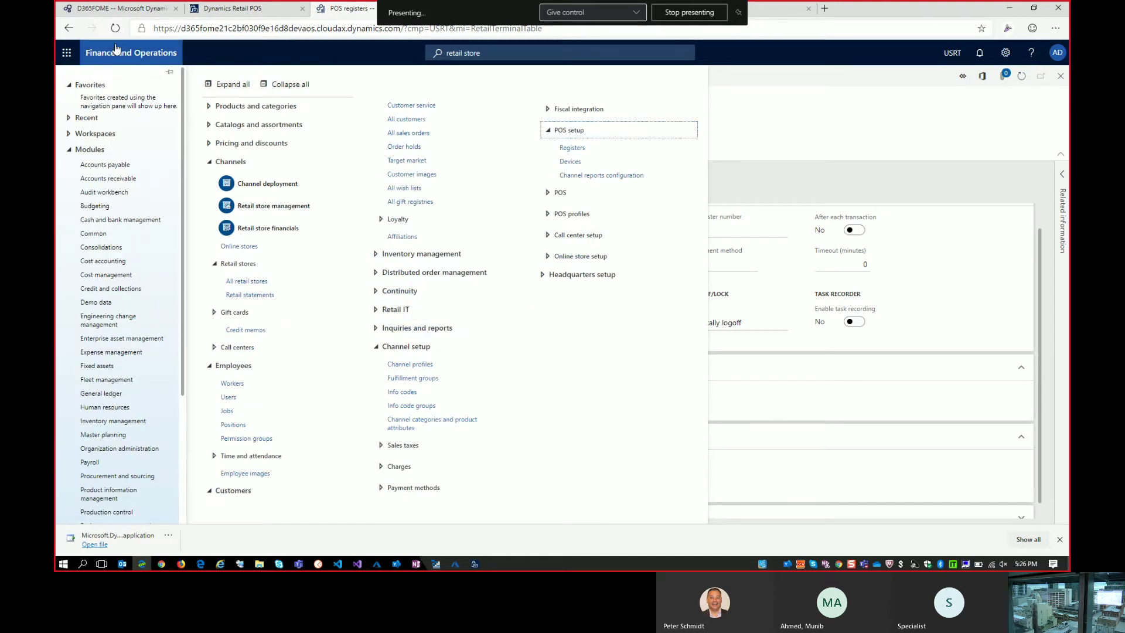
{"action": "left_click", "coordinate": [130, 16]}
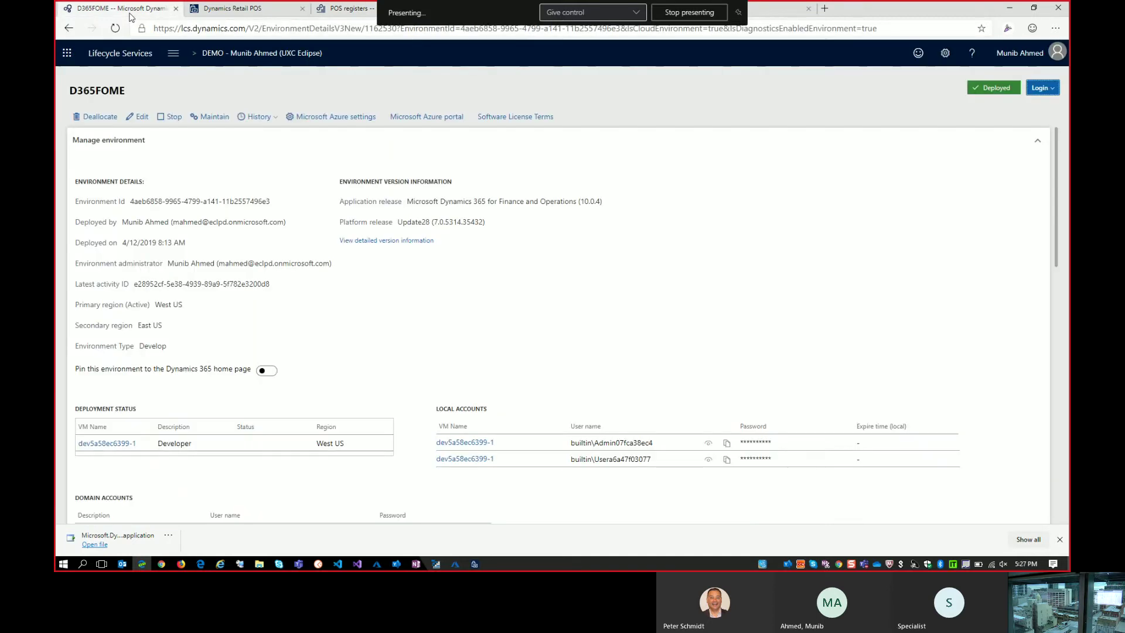
{"action": "left_click", "coordinate": [1041, 89]}
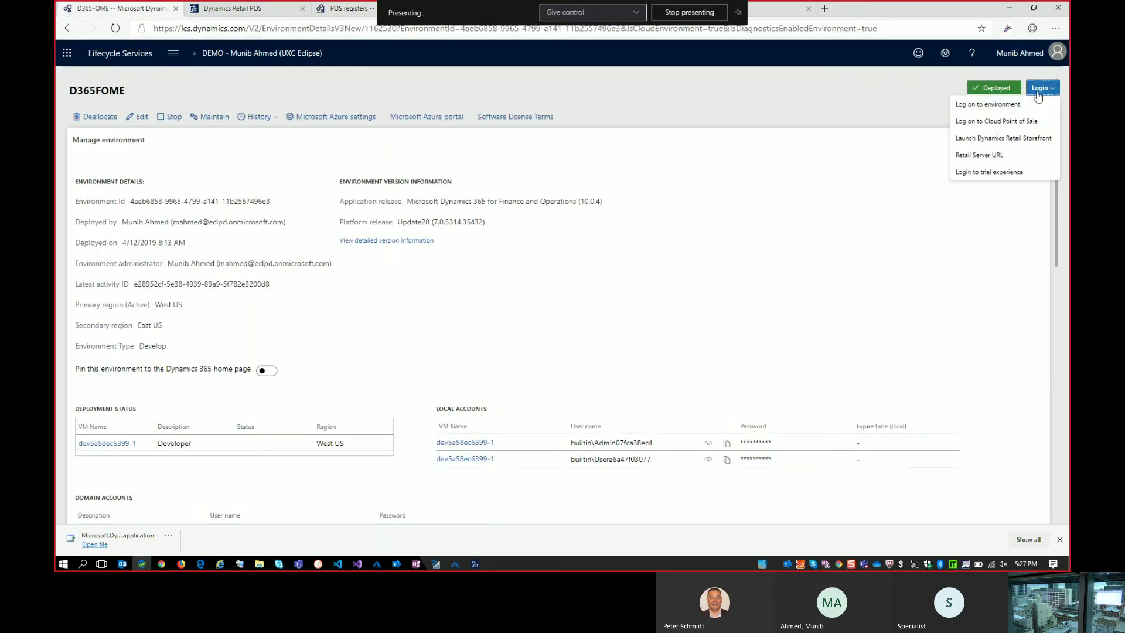
{"action": "left_click", "coordinate": [978, 140]}
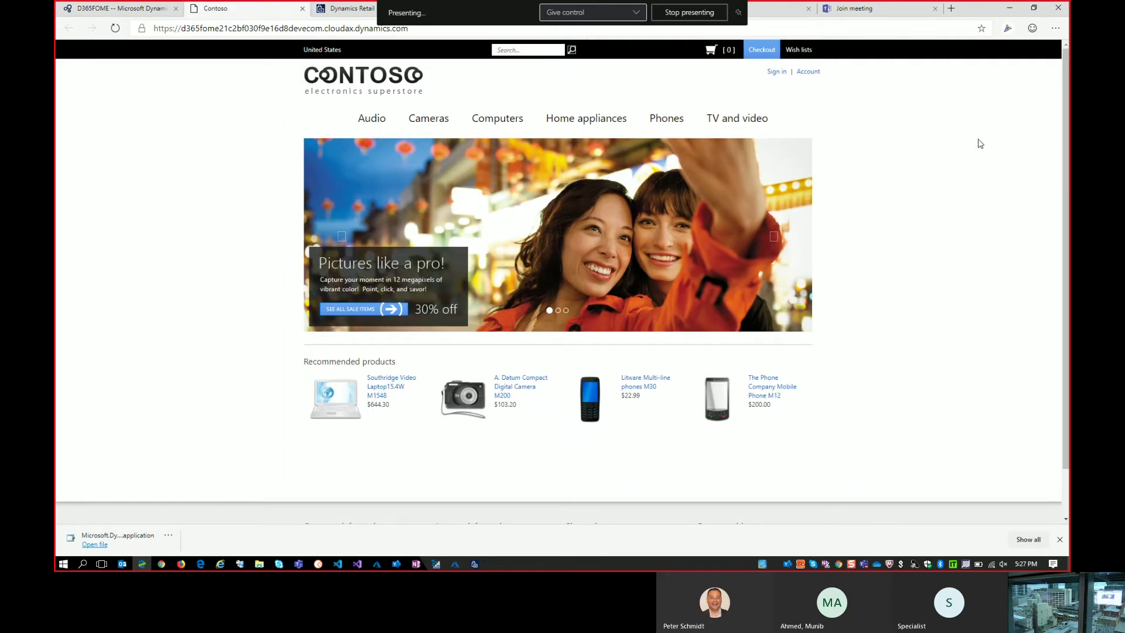
{"action": "left_click", "coordinate": [1059, 540]}
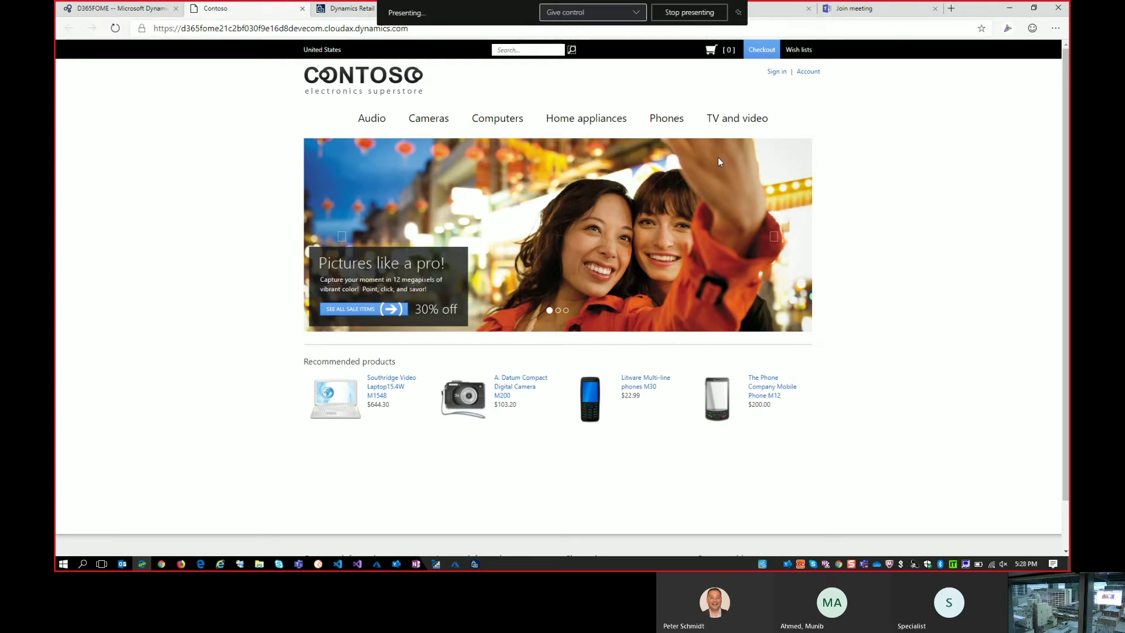
Add one black A. Datum Compact Digital Camera M200 to the storefront cart and proceed from the shopping cart to checkout.
{"action": "left_click", "coordinate": [369, 115]}
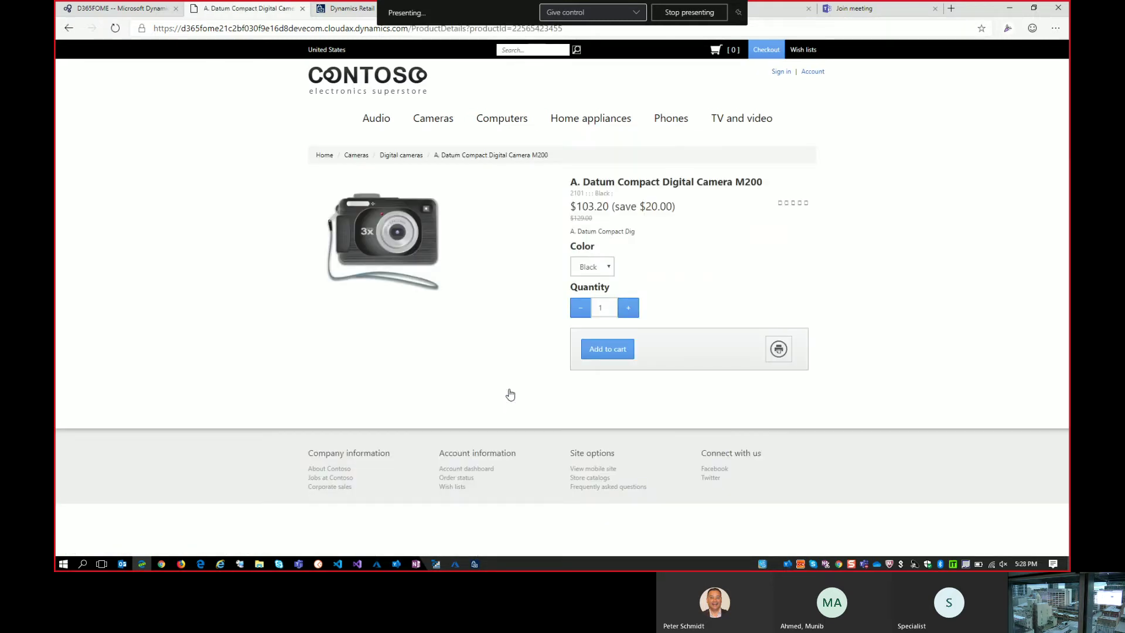
{"action": "left_click", "coordinate": [622, 357]}
{"action": "mouse_move", "coordinate": [732, 51]}
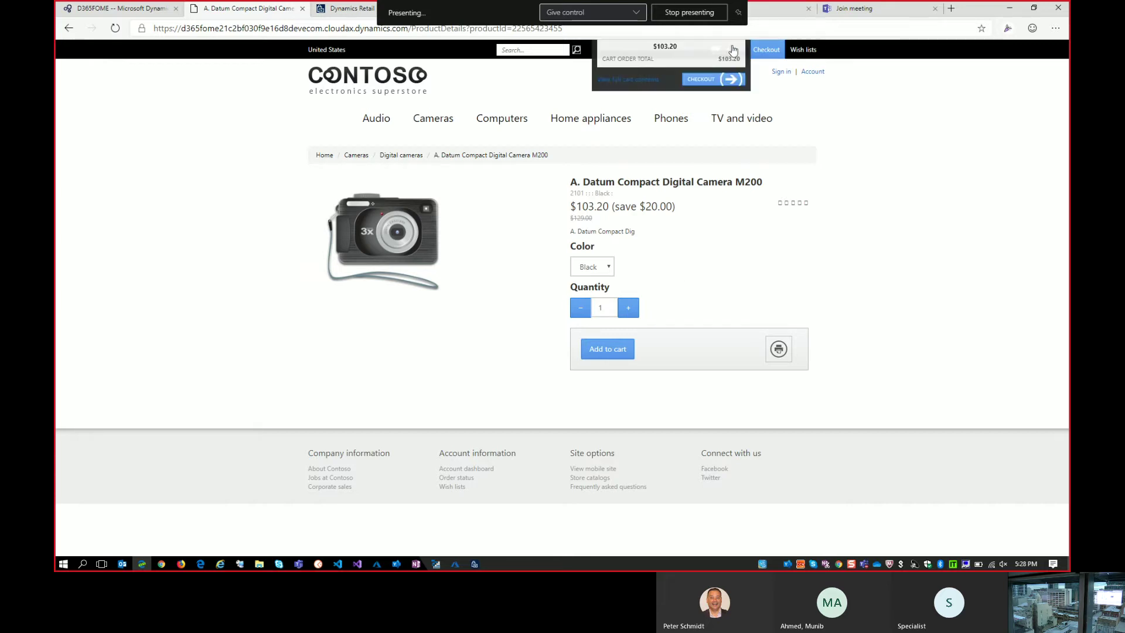
{"action": "left_click", "coordinate": [723, 160]}
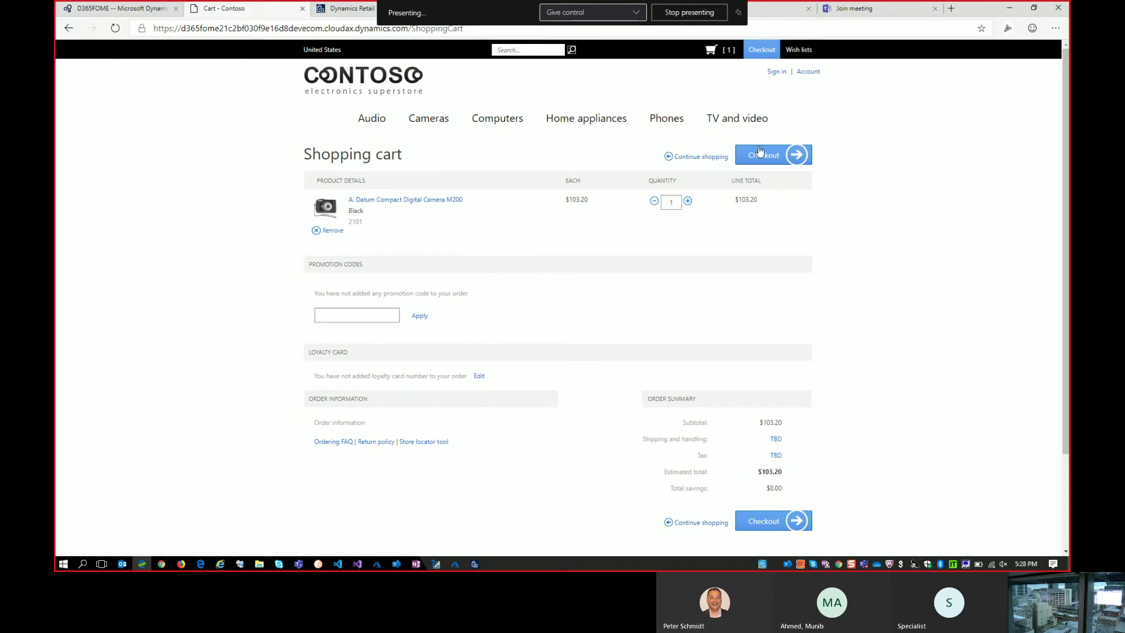
{"action": "left_click", "coordinate": [777, 164]}
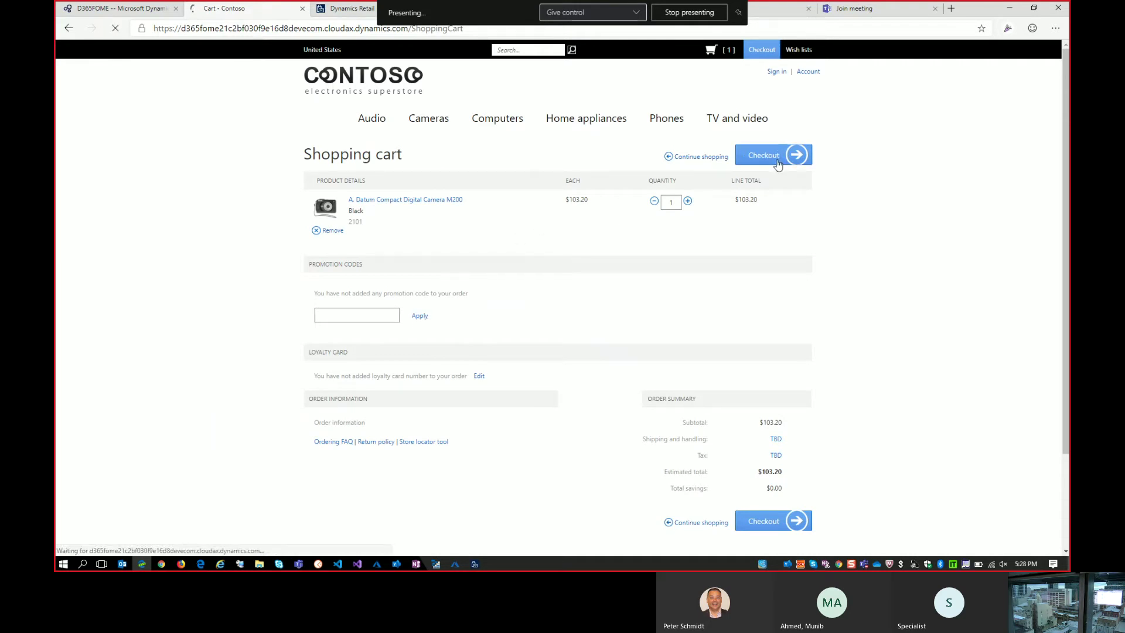